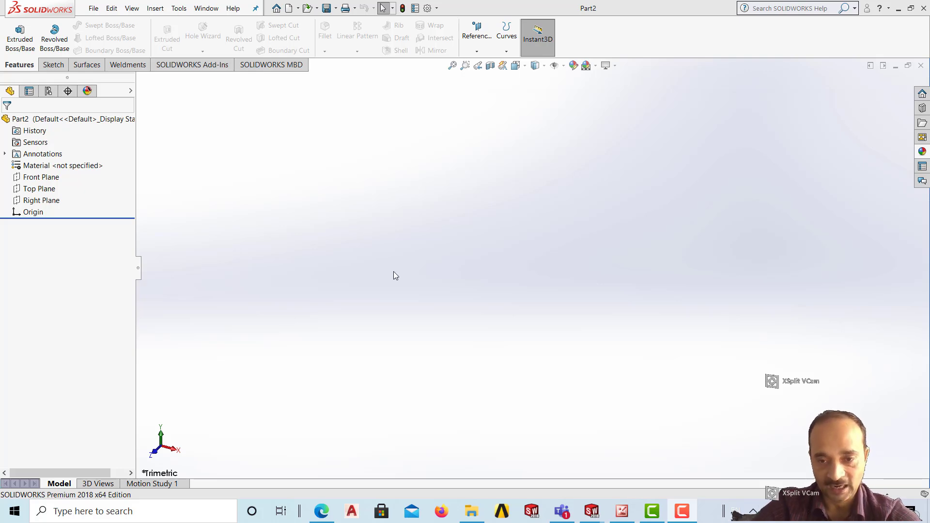
# - Create a new part document
pyautogui.click(289, 8)
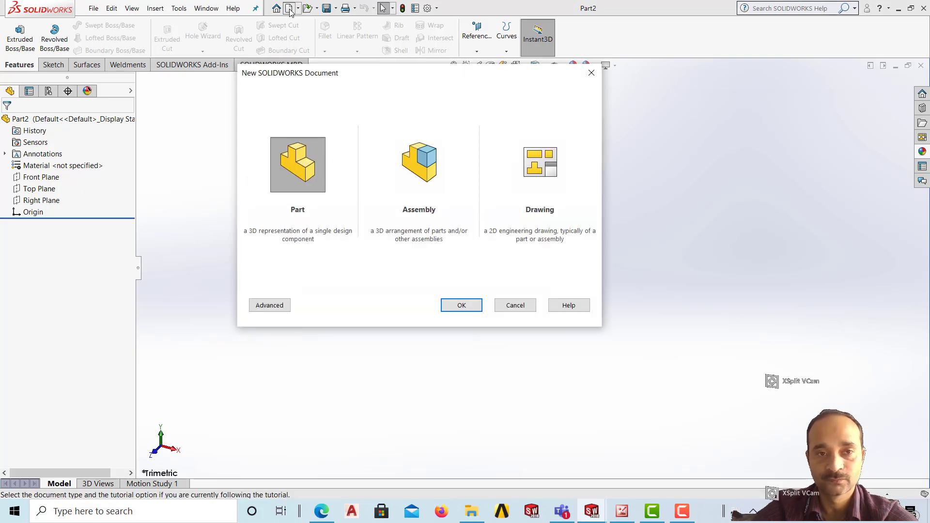
pyautogui.click(294, 177)
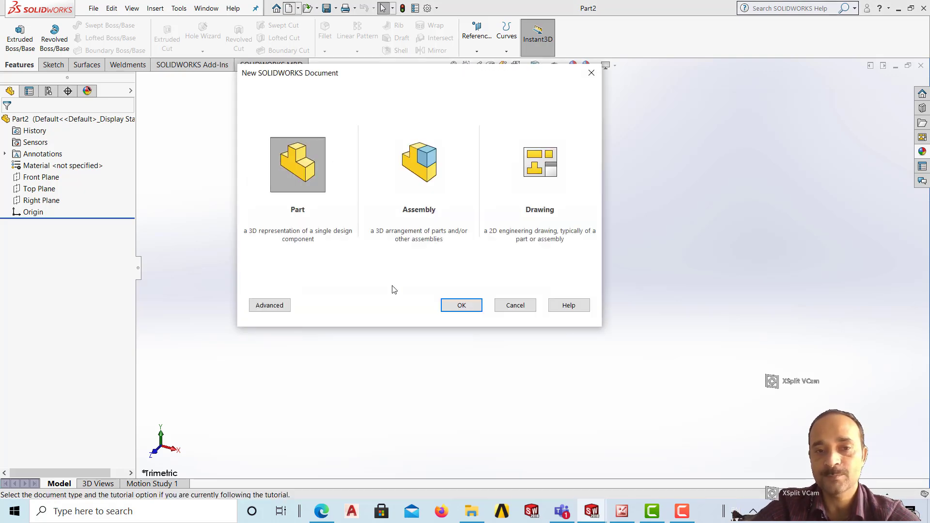
pyautogui.click(459, 309)
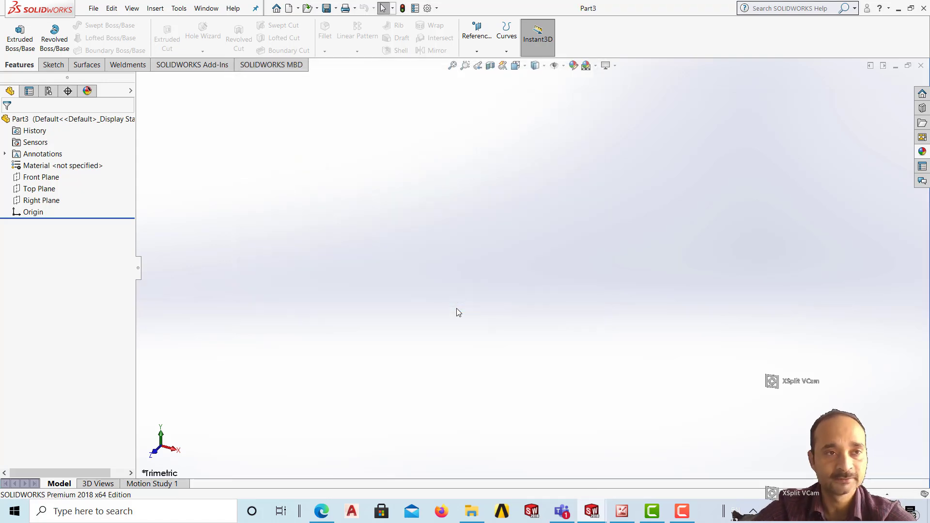
# - Start a new sketch on the Front Plane
pyautogui.click(50, 65)
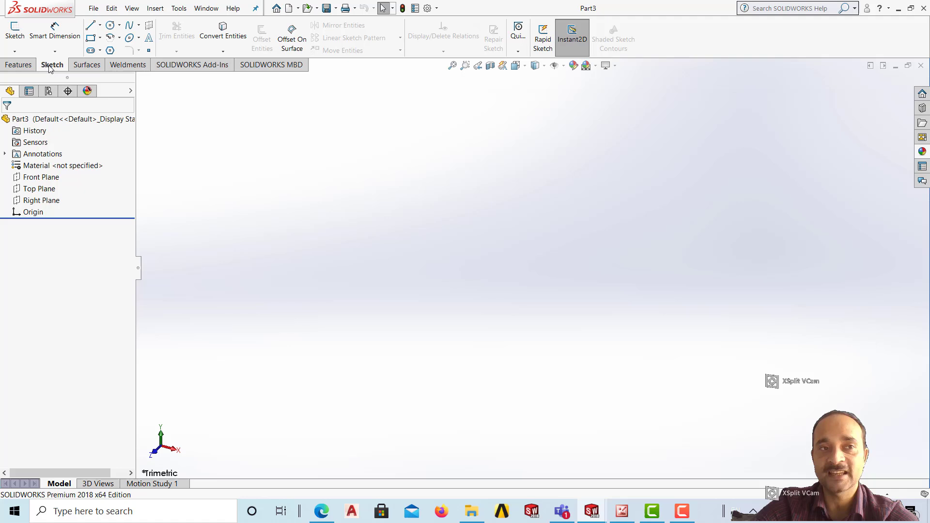
pyautogui.click(17, 35)
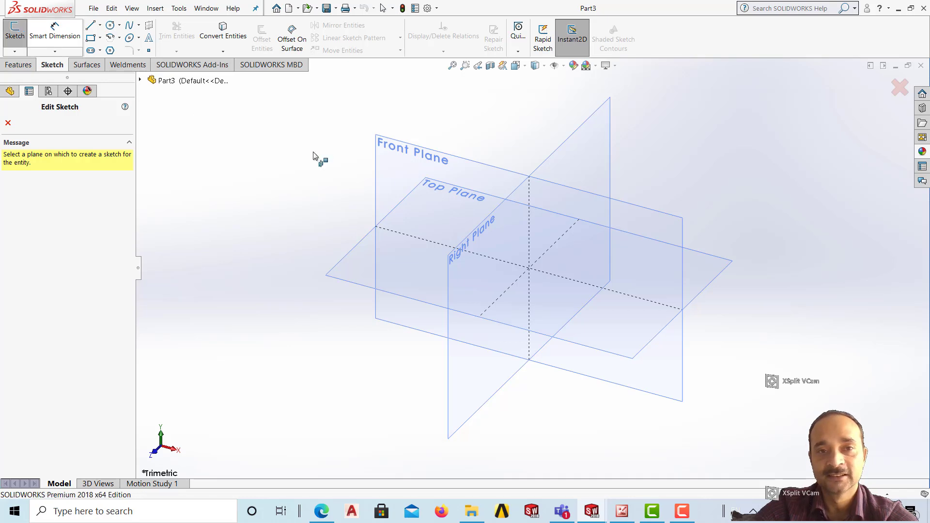
pyautogui.click(424, 154)
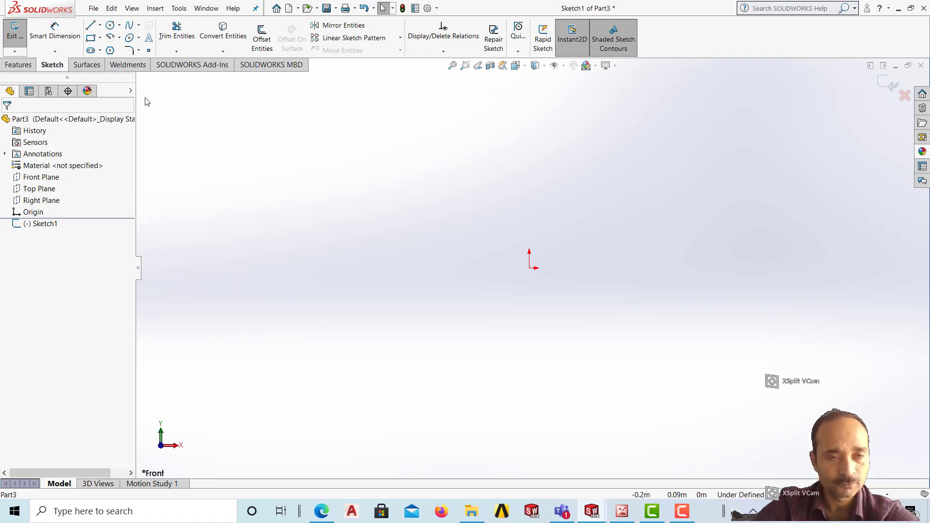
# - Sketch a vertical construction centerline about 0.15 m long passing through the origin
pyautogui.click(100, 25)
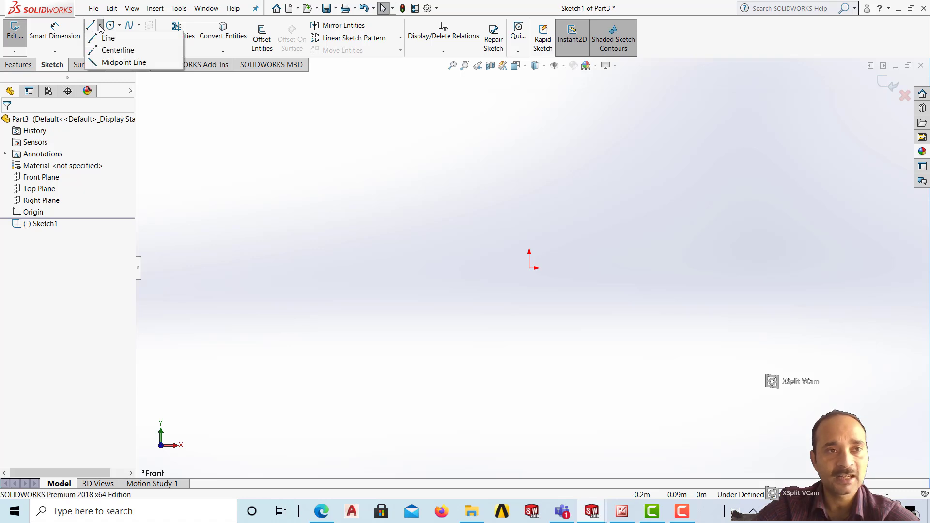
pyautogui.click(110, 50)
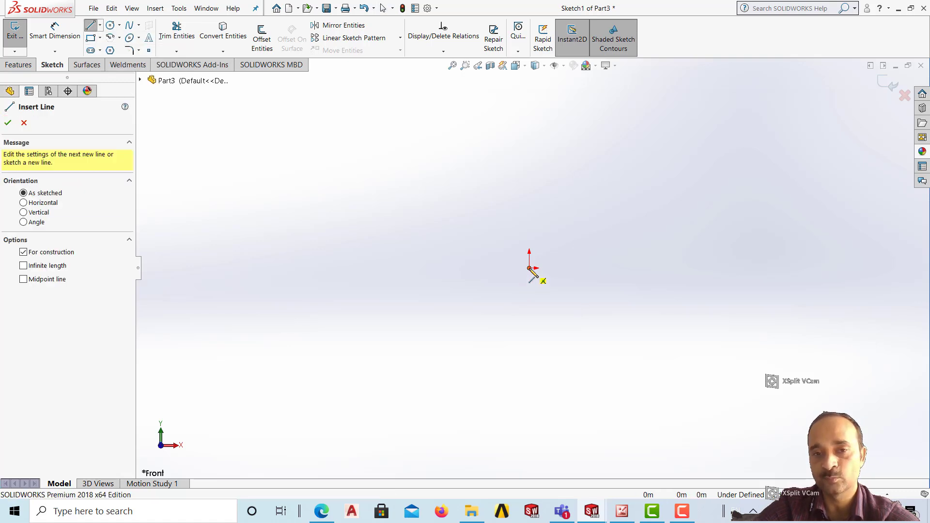
pyautogui.click(529, 121)
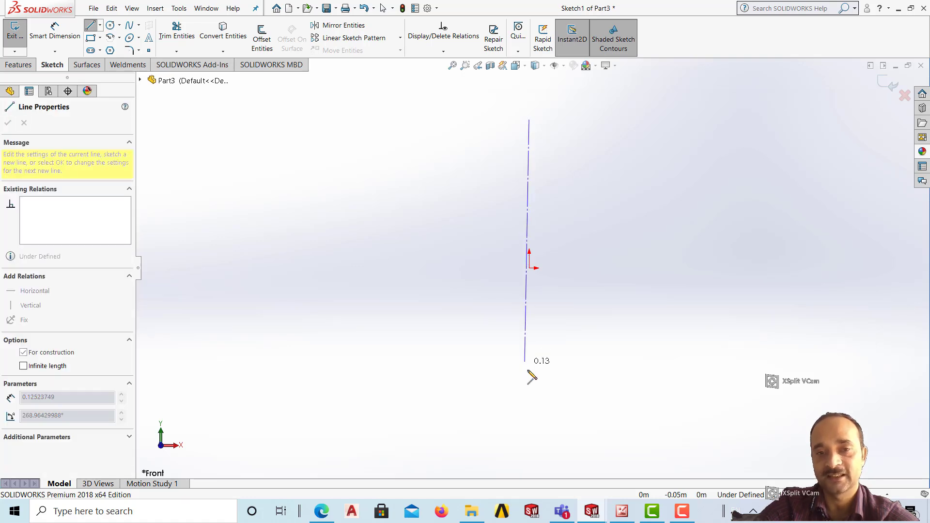
pyautogui.click(529, 407)
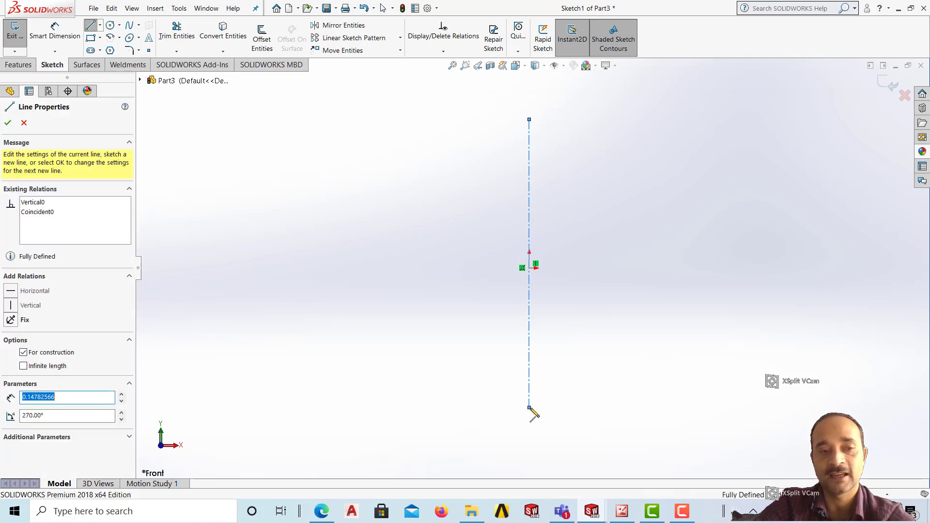
pyautogui.press('Escape')
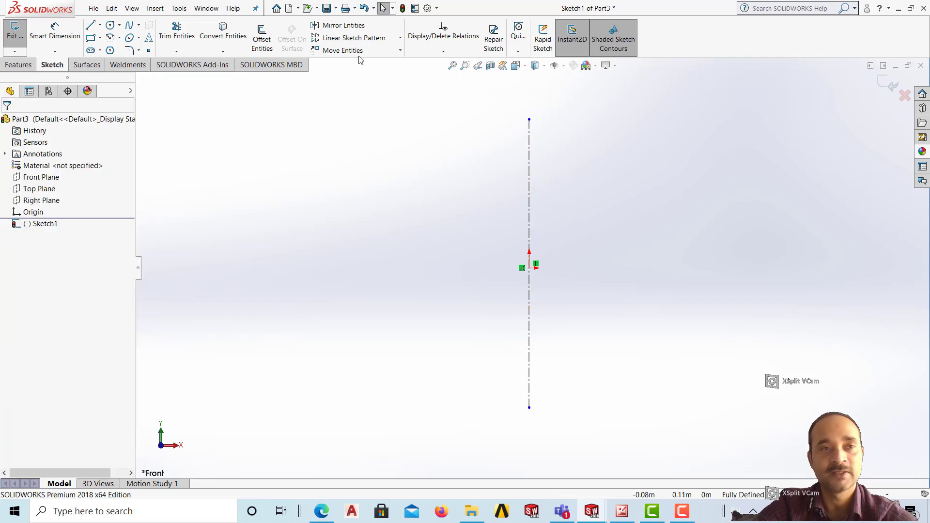
# - Sketch a corner rectangle about 0.09 by 0.04 m across the centerline, with its lower edge level with the origin
pyautogui.click(91, 37)
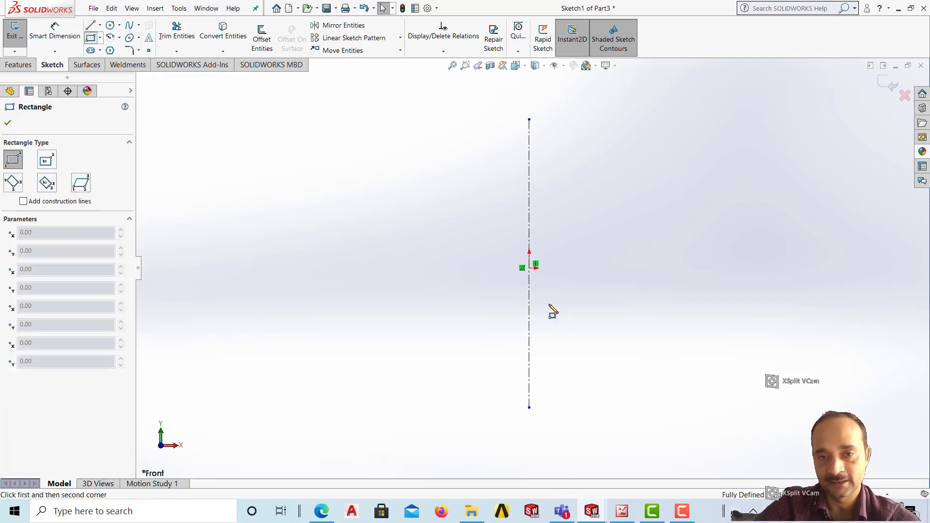
pyautogui.click(440, 268)
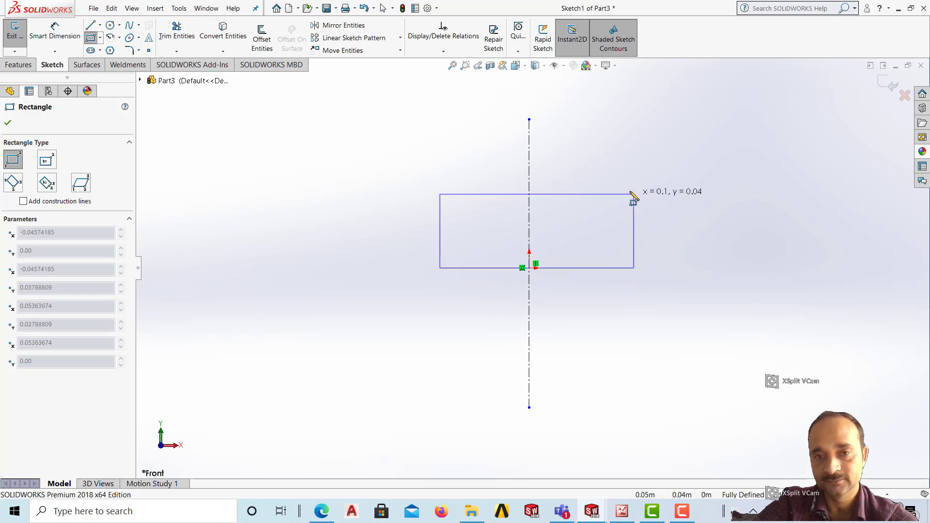
pyautogui.click(624, 191)
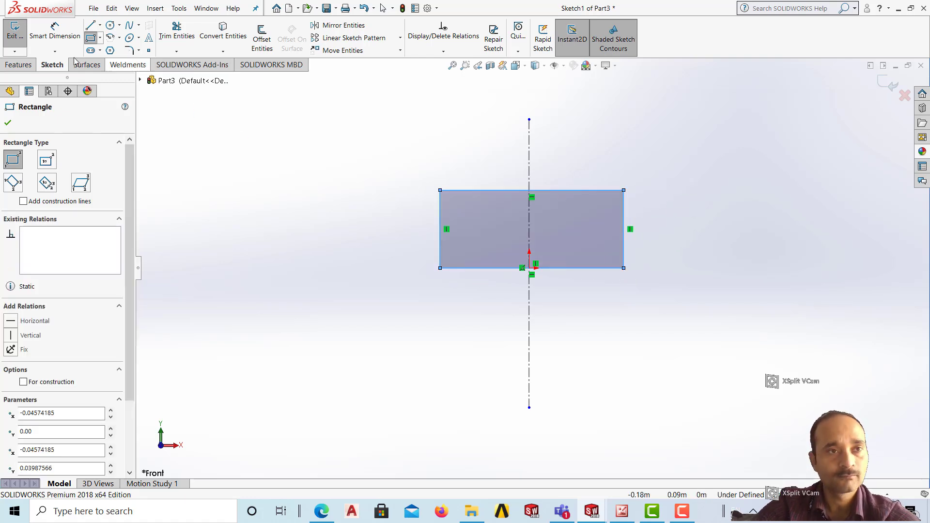
# - Dimension the rectangle's lower edge and set its length to 12 m
pyautogui.click(55, 30)
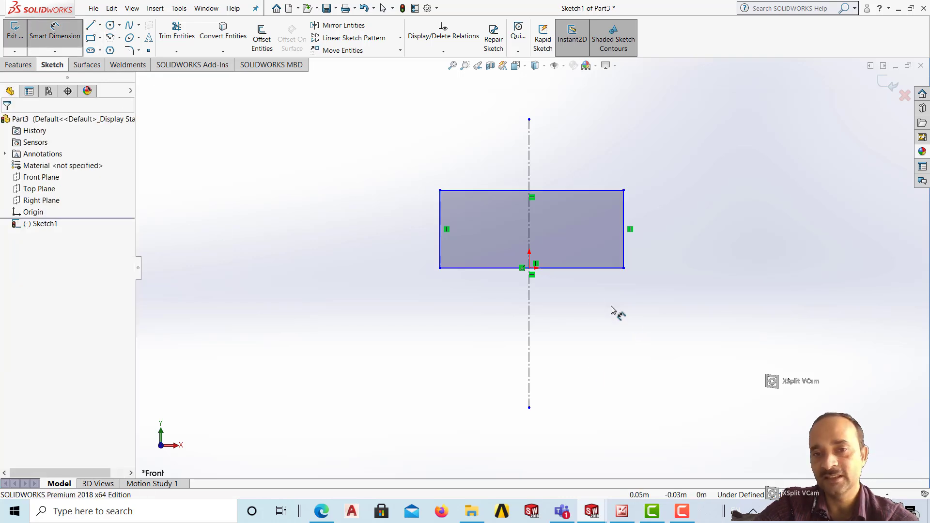
pyautogui.click(588, 270)
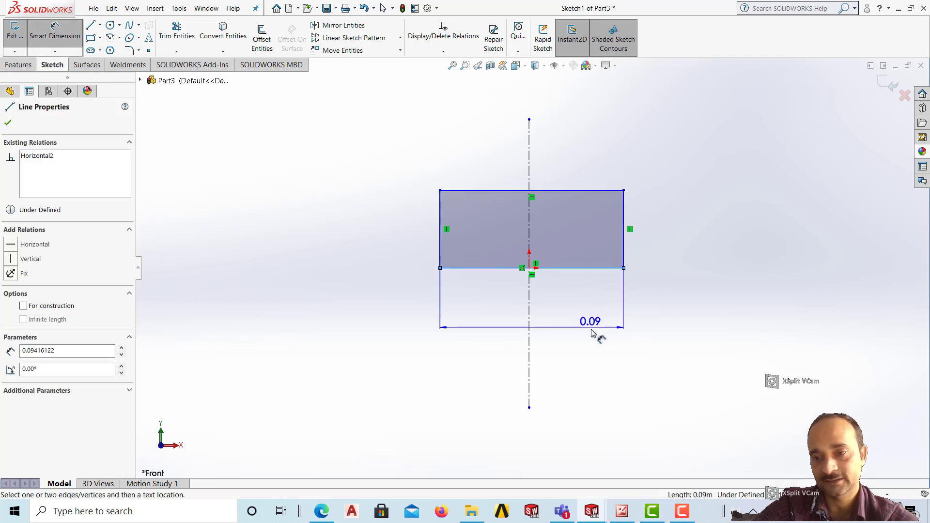
pyautogui.click(600, 310)
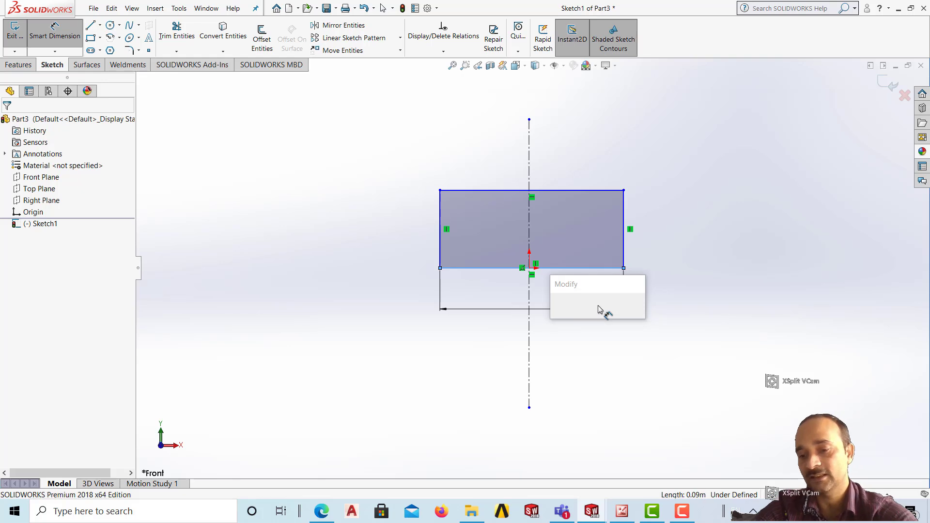
pyautogui.write('12.00m')
pyautogui.press('Return')
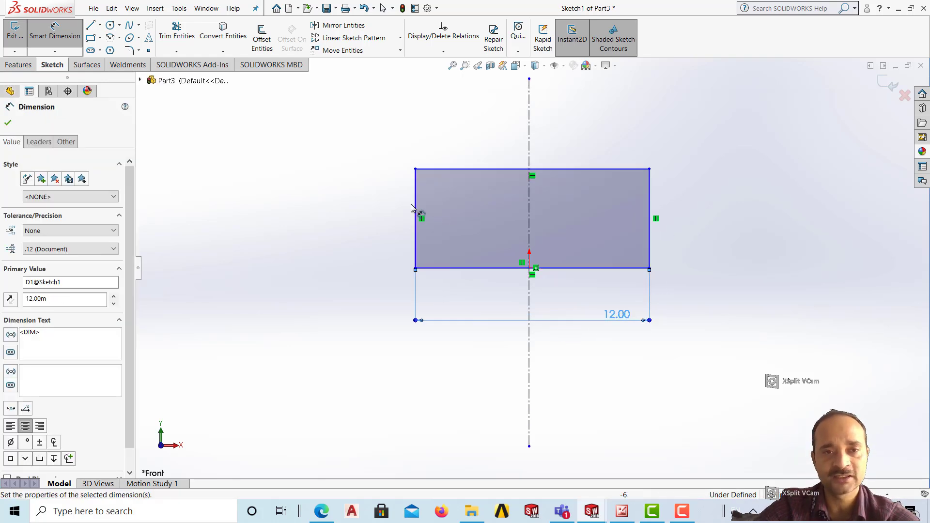
# - Dimension the rectangle's vertical side and set its height to 3 m
pyautogui.click(416, 205)
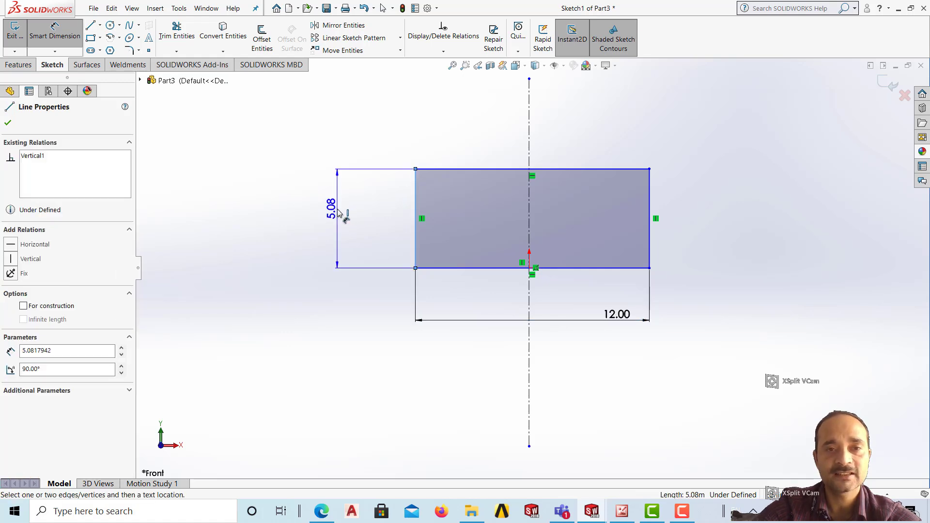
pyautogui.click(338, 213)
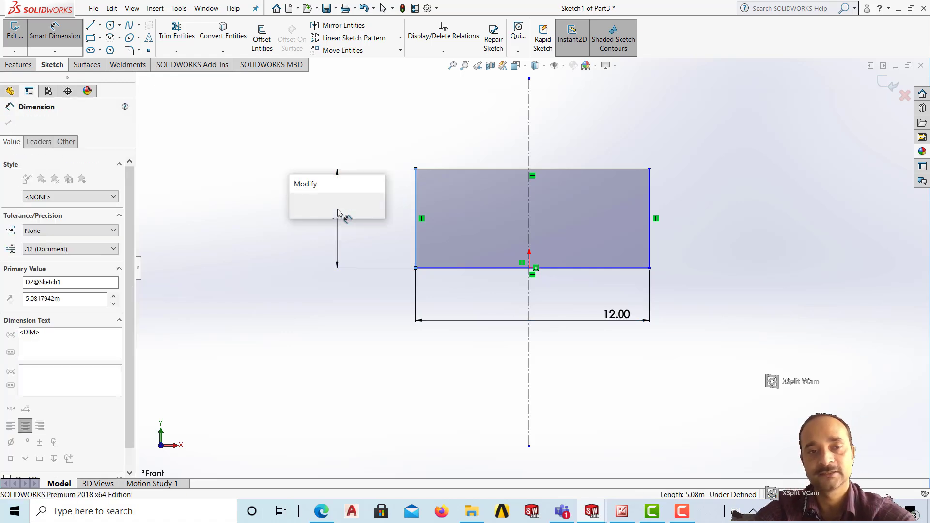
pyautogui.write('3')
pyautogui.press('Return')
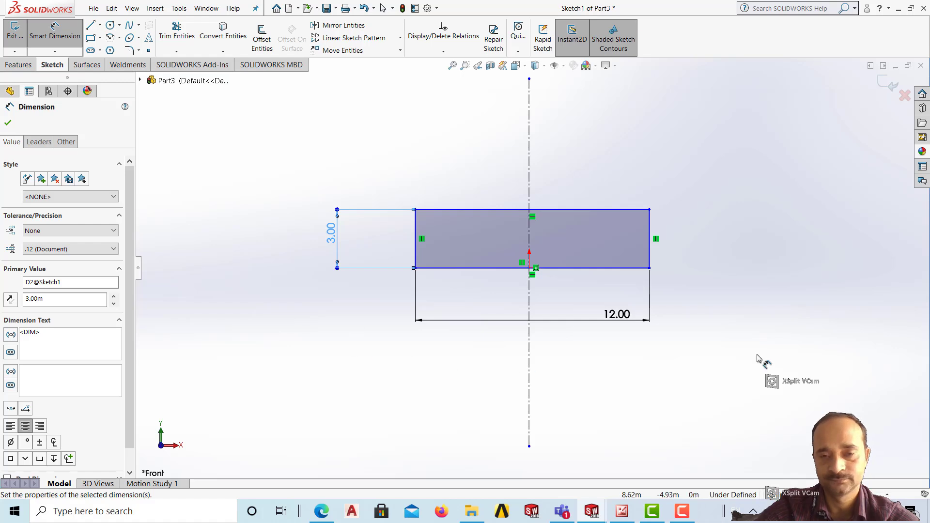
pyautogui.click(753, 336)
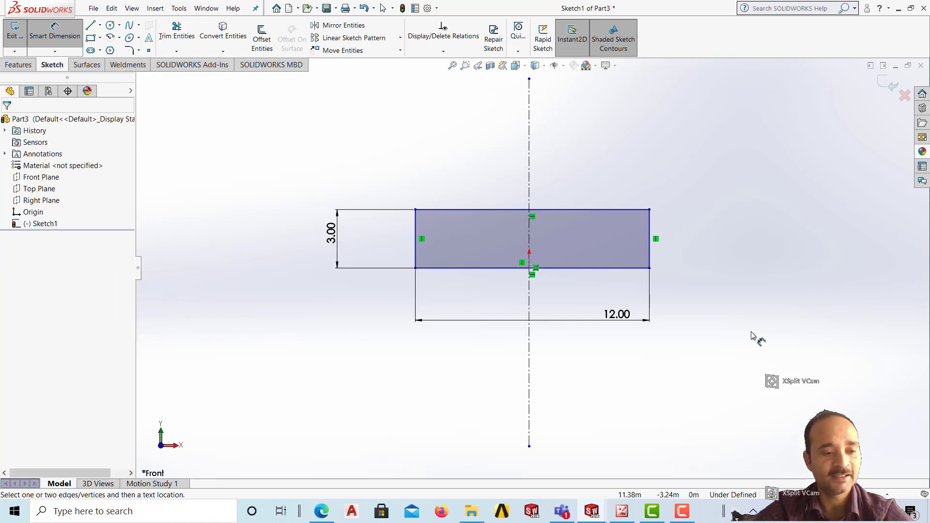
pyautogui.click(649, 257)
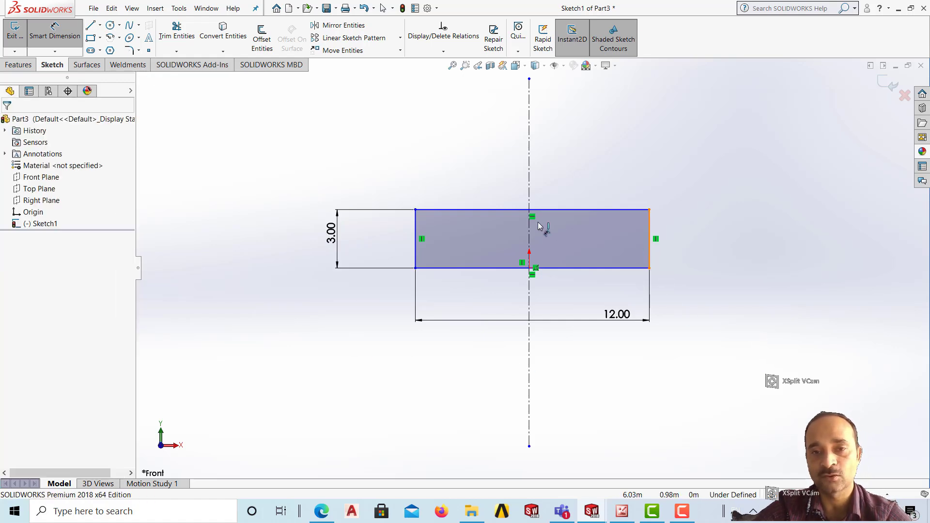
pyautogui.click(529, 160)
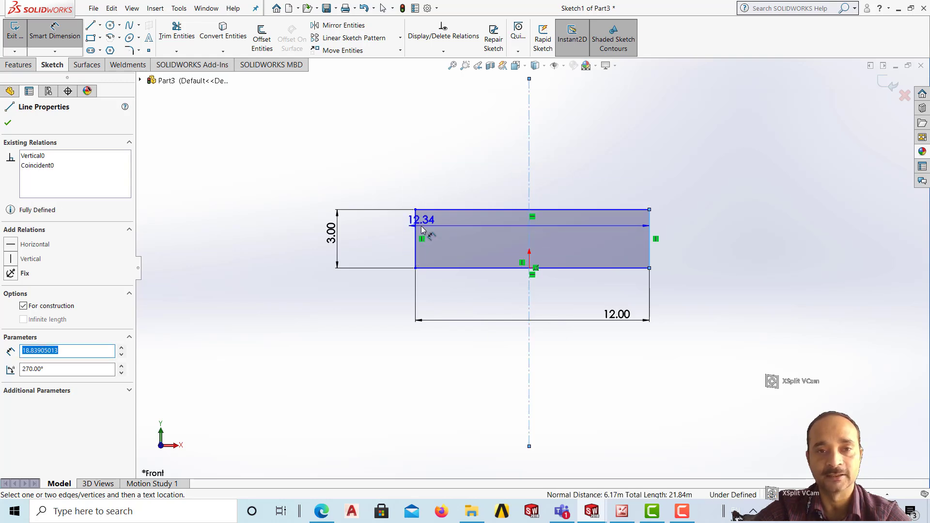
pyautogui.press('Escape')
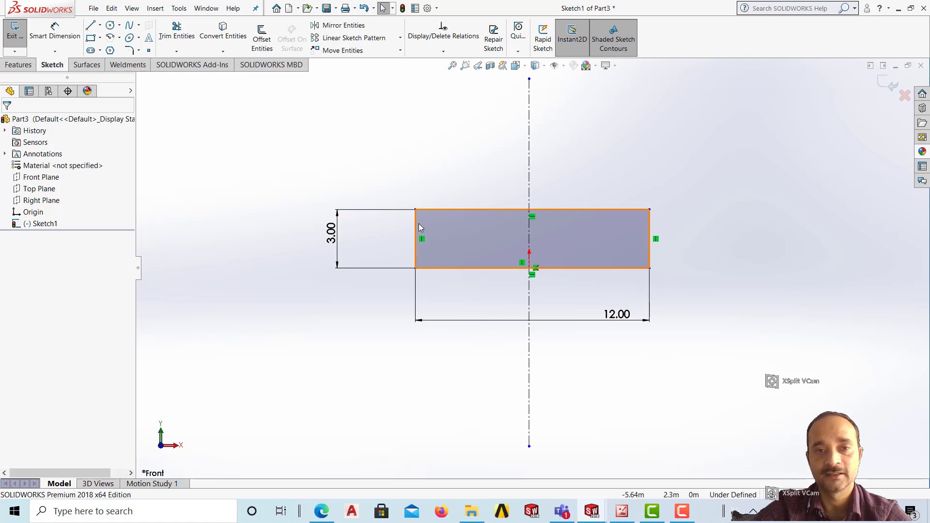
# - Make the rectangle's two vertical sides symmetric about the centerline
pyautogui.click(530, 177)
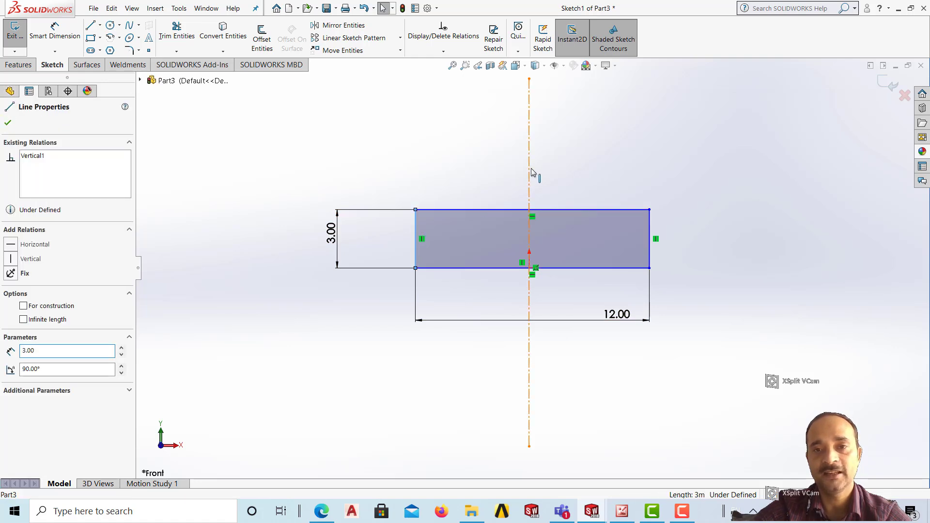
pyautogui.keyDown('ctrl'); pyautogui.click(648, 259); pyautogui.keyUp('ctrl')
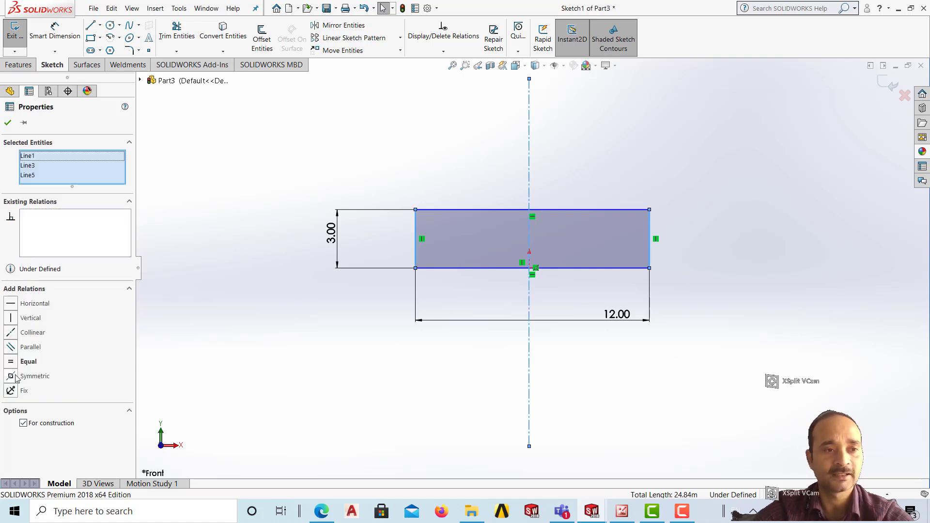
pyautogui.click(12, 378)
pyautogui.click(759, 384)
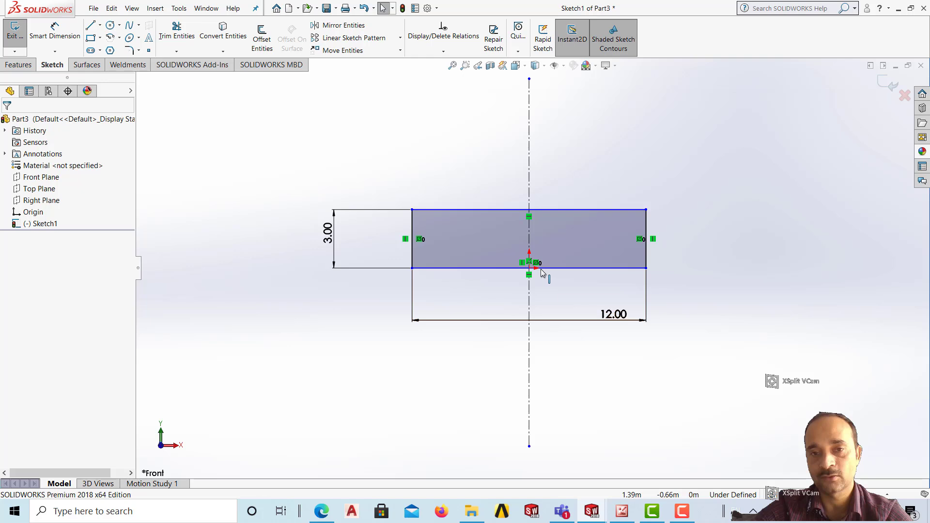
# - Move the rectangle up along the centerline and make its lower edge coincident with the origin
pyautogui.moveTo(555, 273); pyautogui.dragTo(562, 217)
pyautogui.click(785, 365)
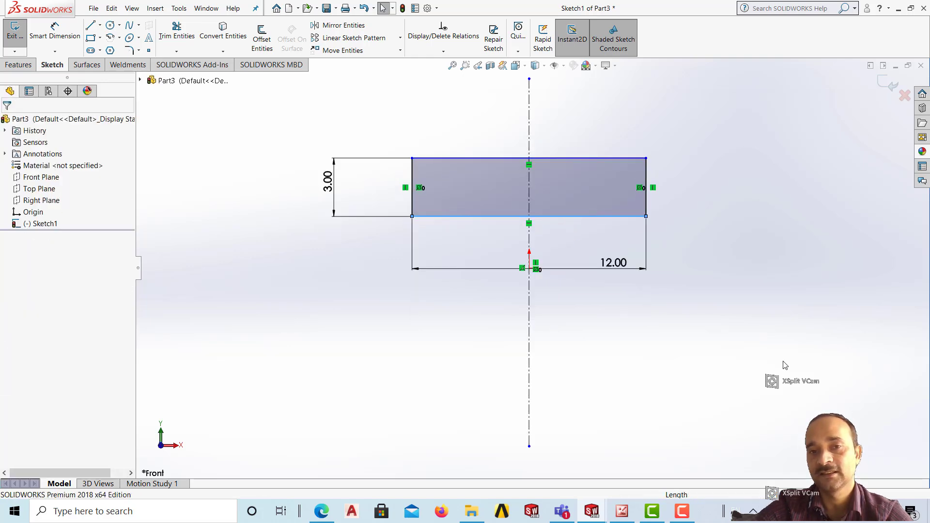
pyautogui.click(559, 219)
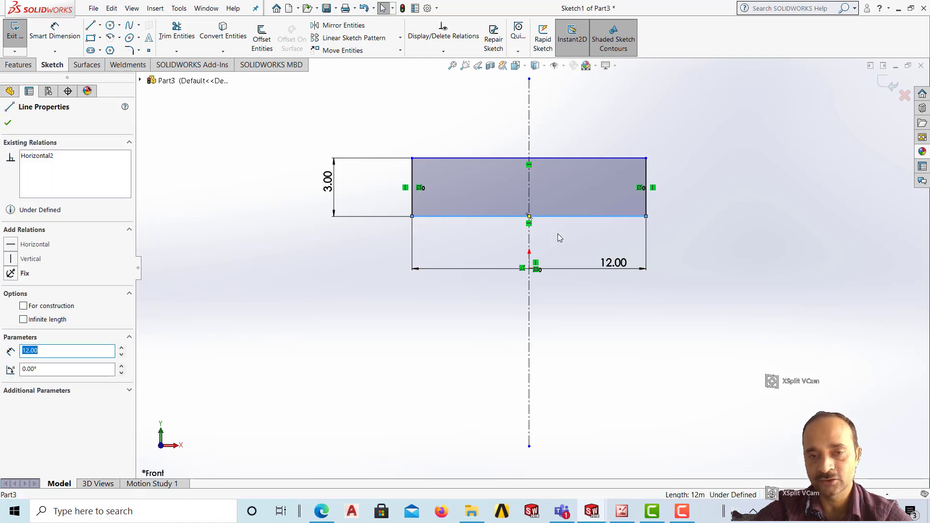
pyautogui.keyDown('ctrl'); pyautogui.click(529, 268); pyautogui.keyUp('ctrl')
pyautogui.click(15, 294)
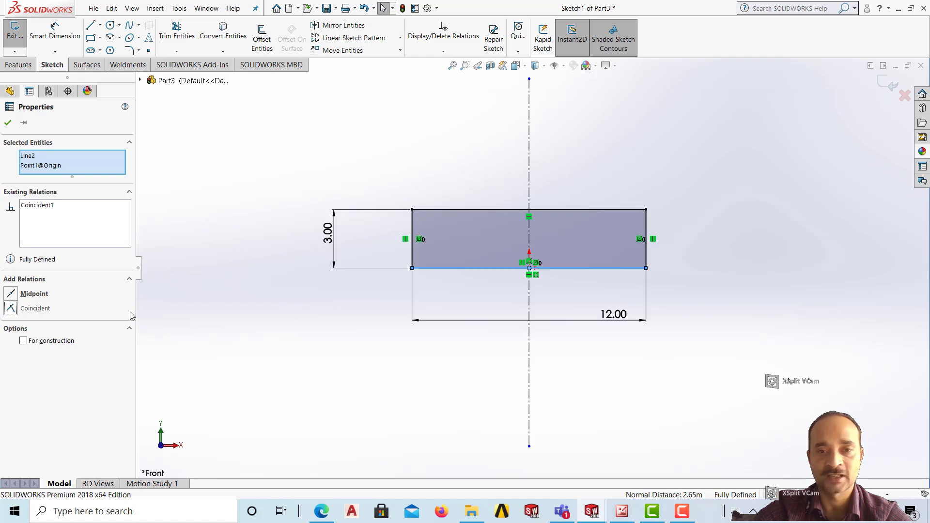
pyautogui.click(780, 307)
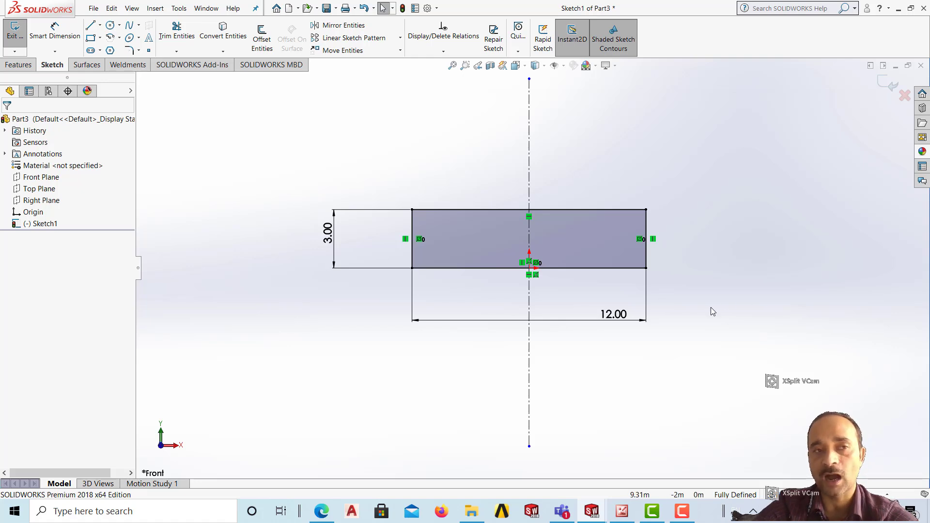
# - Exit the rectangle sketch and deselect it
pyautogui.click(15, 39)
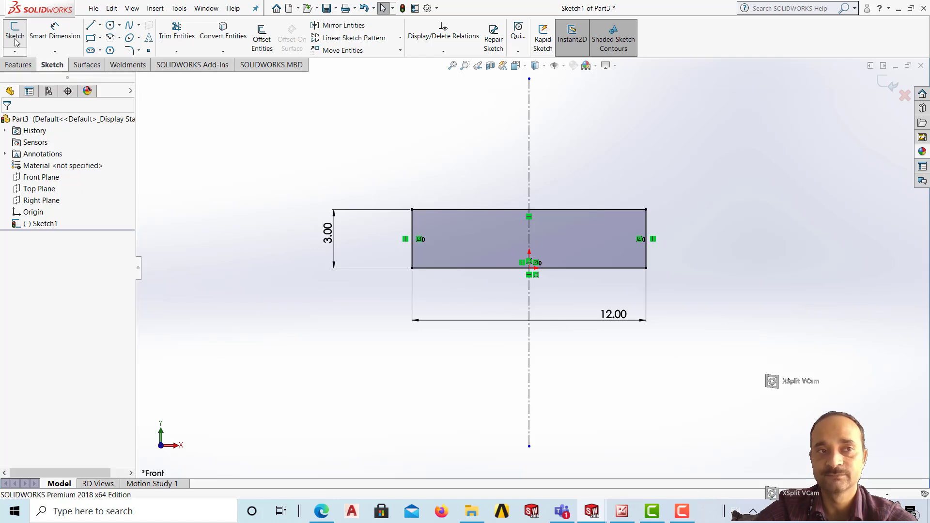
pyautogui.moveTo(595, 375)
pyautogui.mouseDown(button='middle')
pyautogui.moveTo(531, 397)
pyautogui.moveTo(506, 413)
pyautogui.moveTo(533, 417)
pyautogui.moveTo(517, 420)
pyautogui.mouseUp(button='middle')
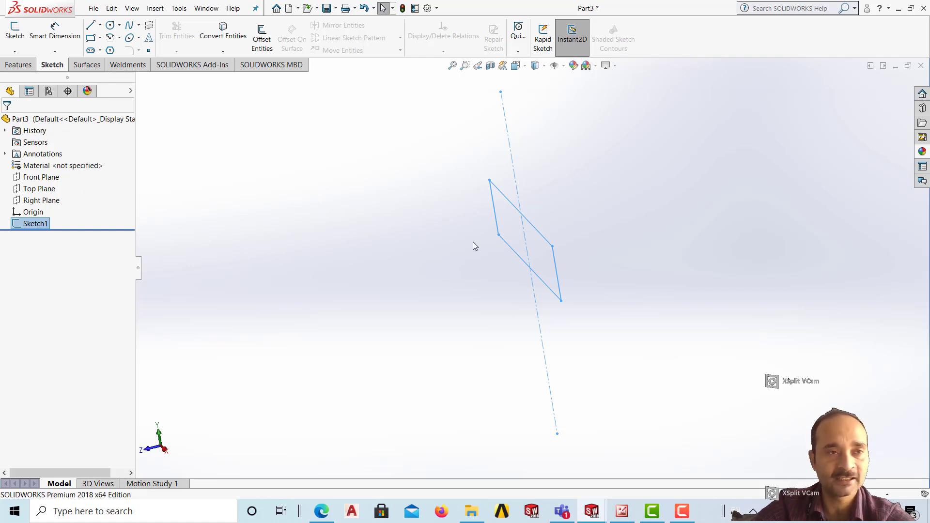
pyautogui.click(272, 265)
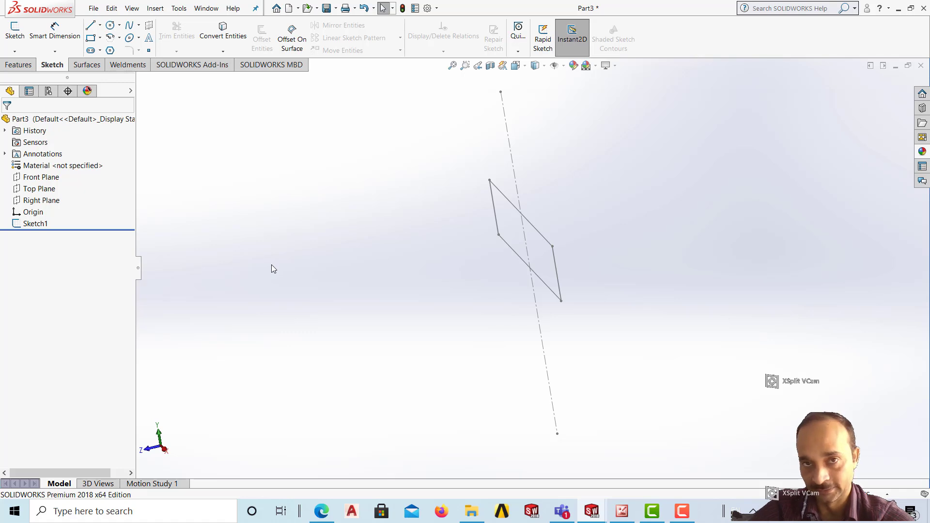
# - Create a reference plane offset 10 m from the Front Plane
pyautogui.click(14, 65)
pyautogui.click(476, 52)
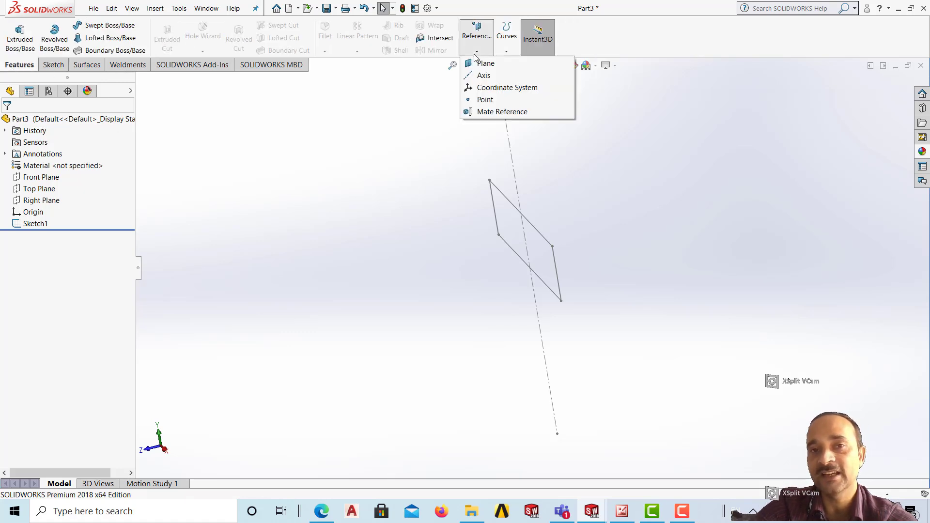
pyautogui.click(482, 63)
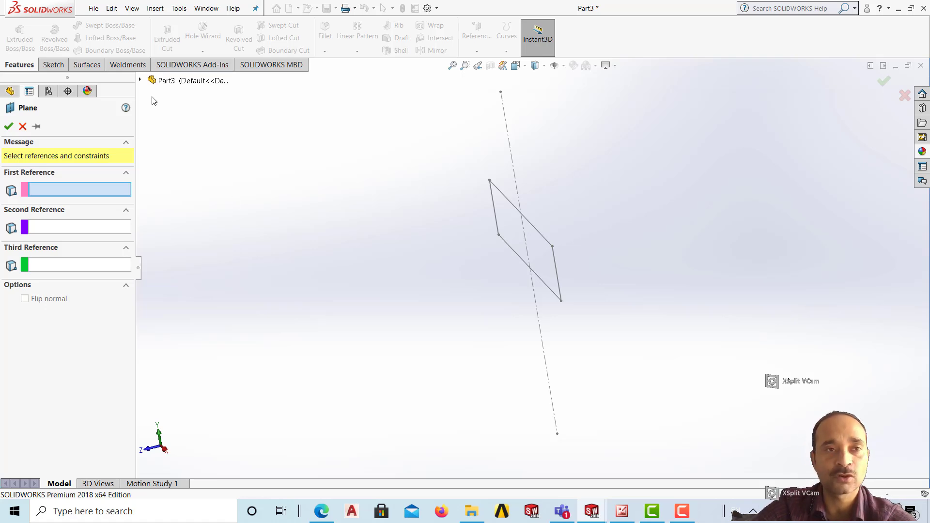
pyautogui.click(140, 80)
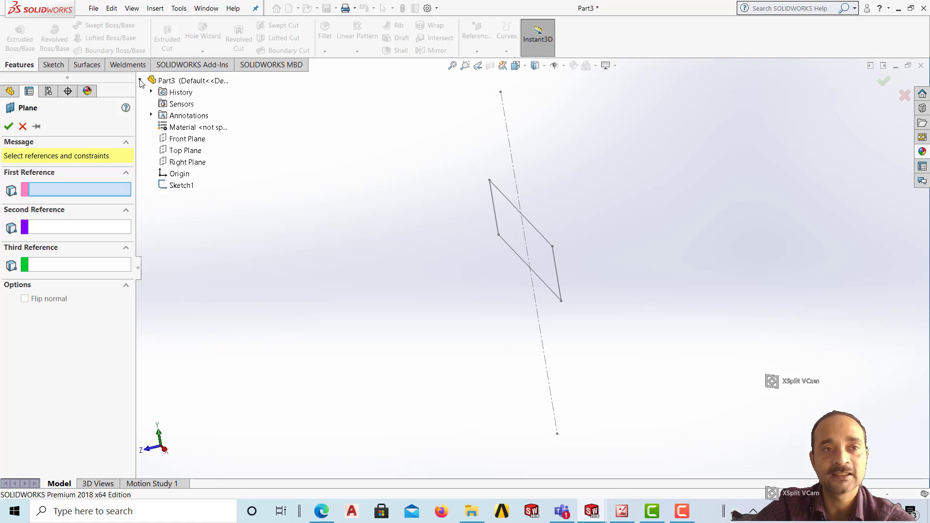
pyautogui.click(185, 140)
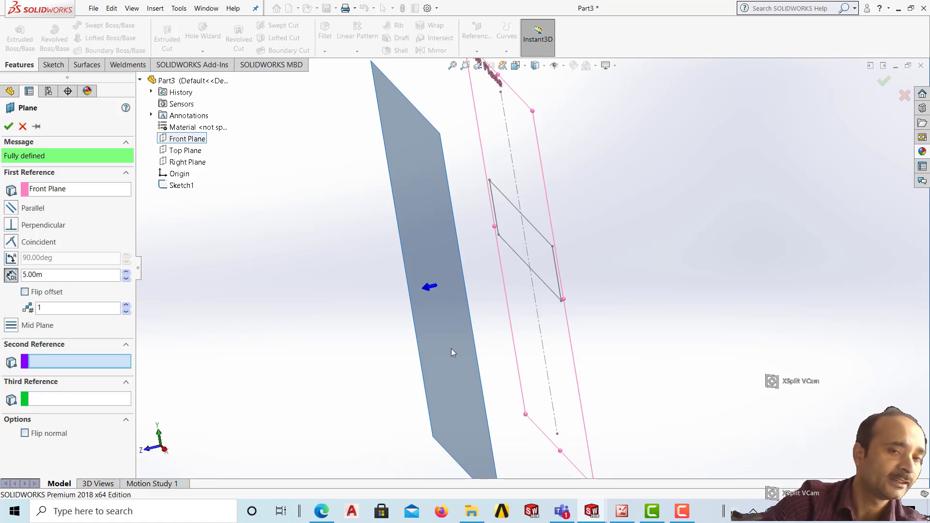
pyautogui.click(42, 275)
pyautogui.click(42, 276)
pyautogui.moveTo(47, 275); pyautogui.dragTo(4, 279)
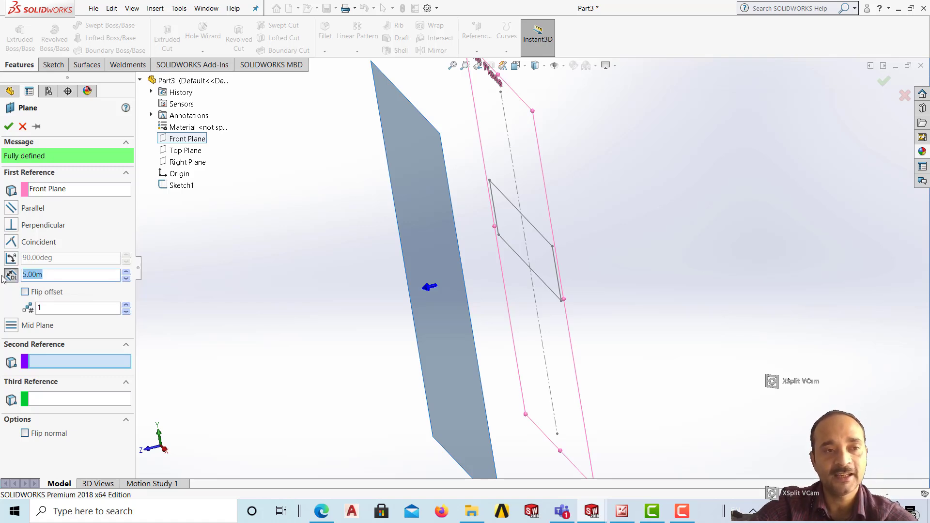
pyautogui.write('10')
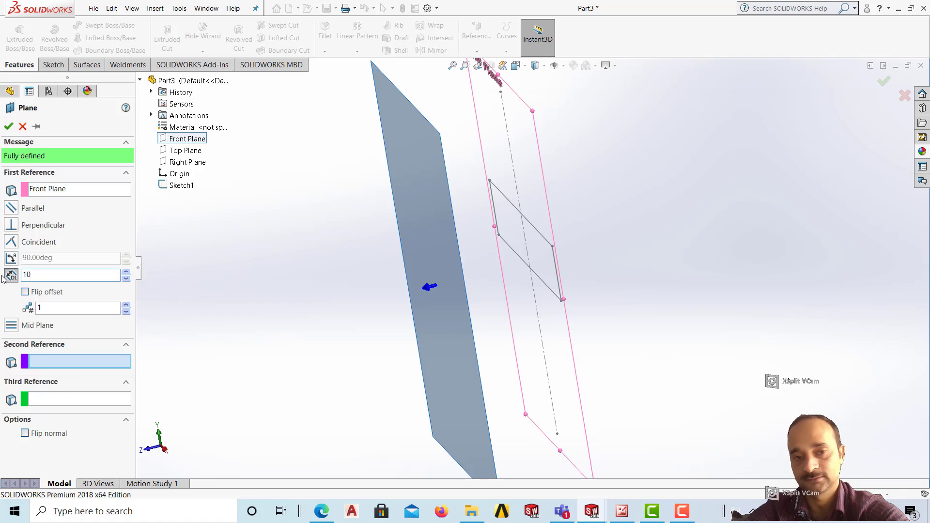
pyautogui.press('Return')
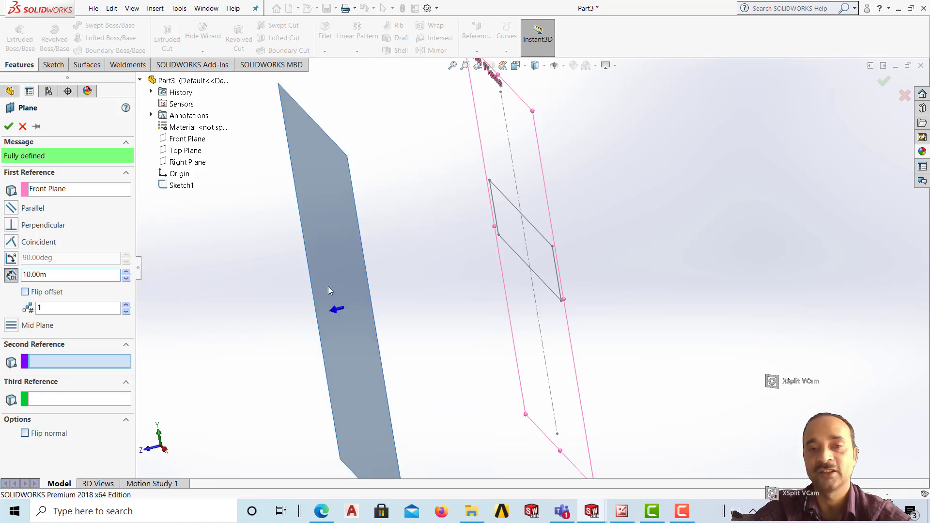
pyautogui.click(881, 83)
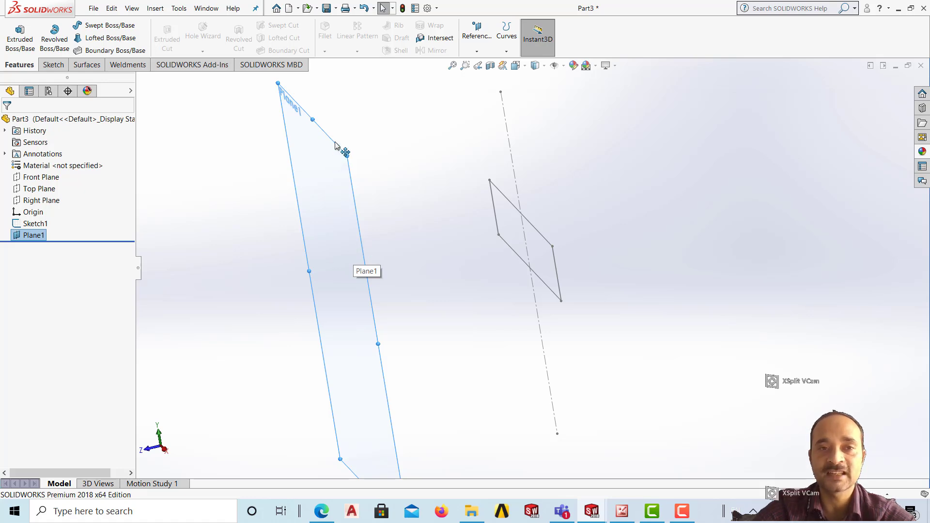
# - On the new offset plane, sketch a circle of about 10 m radius centred on the vertical centerline above the rectangle
pyautogui.click(54, 65)
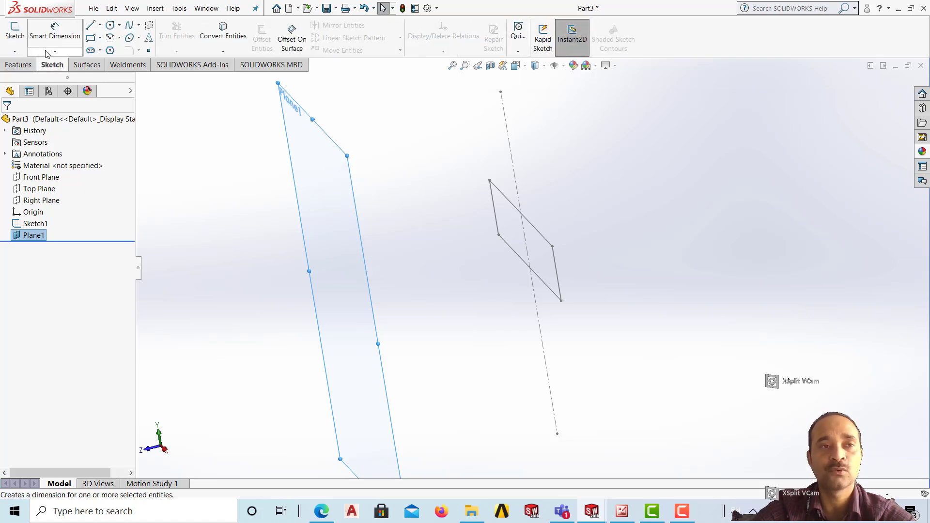
pyautogui.click(17, 33)
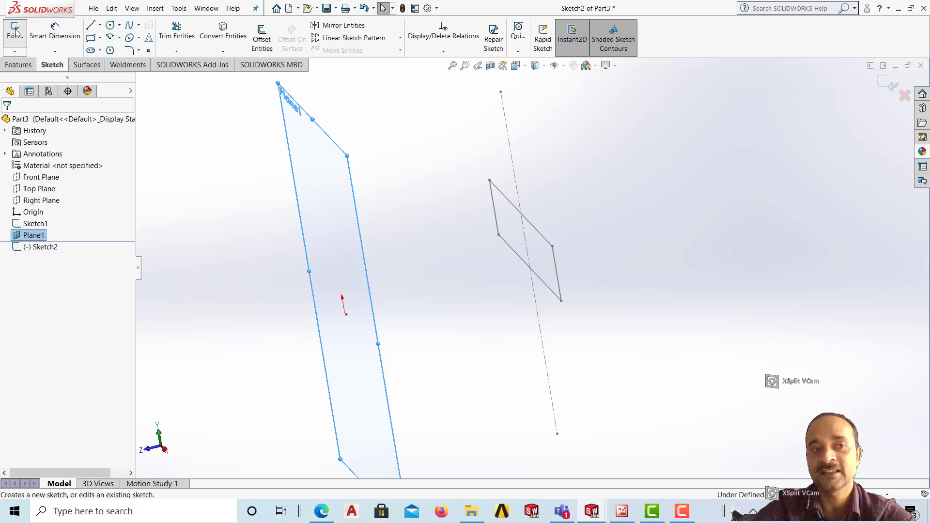
pyautogui.click(526, 68)
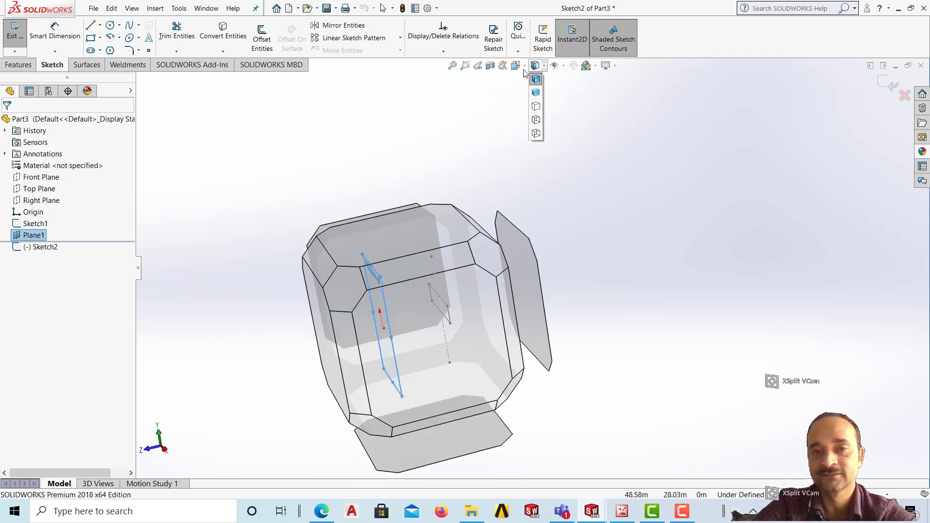
pyautogui.click(570, 121)
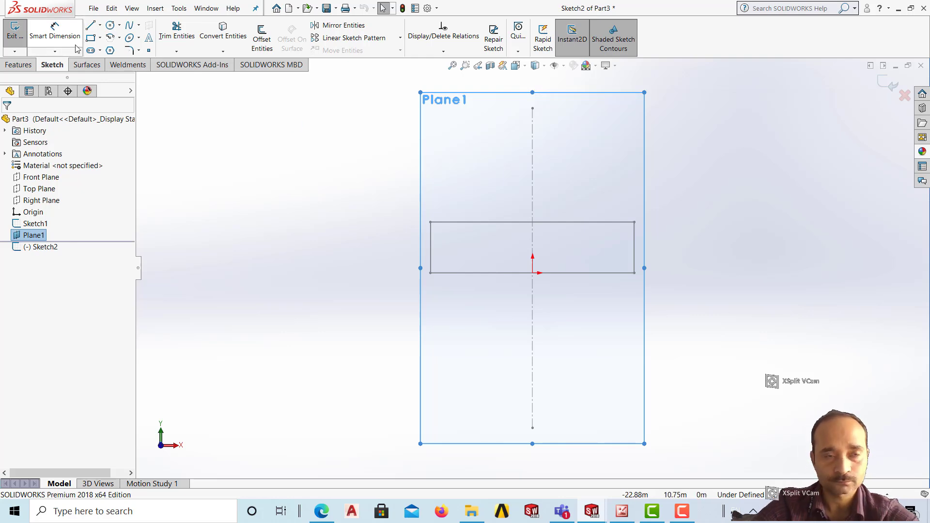
pyautogui.click(111, 24)
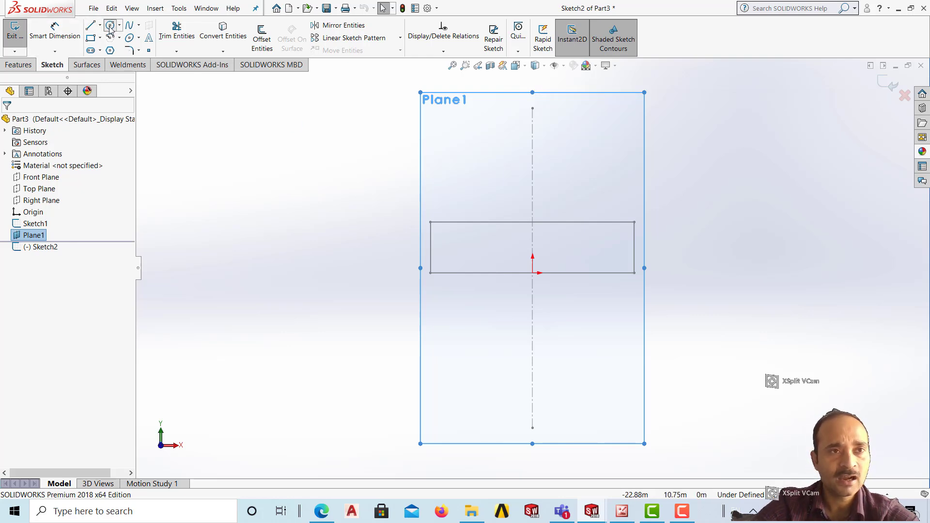
pyautogui.click(533, 187)
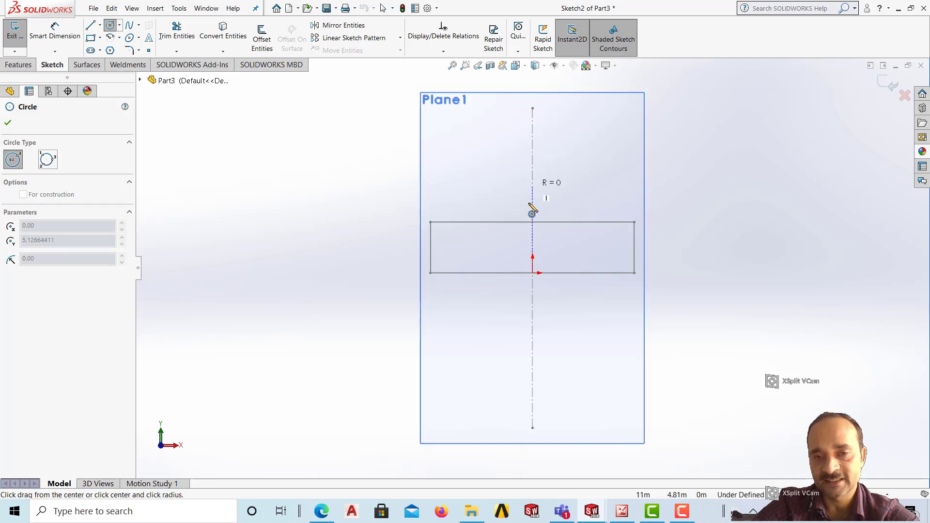
pyautogui.click(554, 358)
pyautogui.press('Escape')
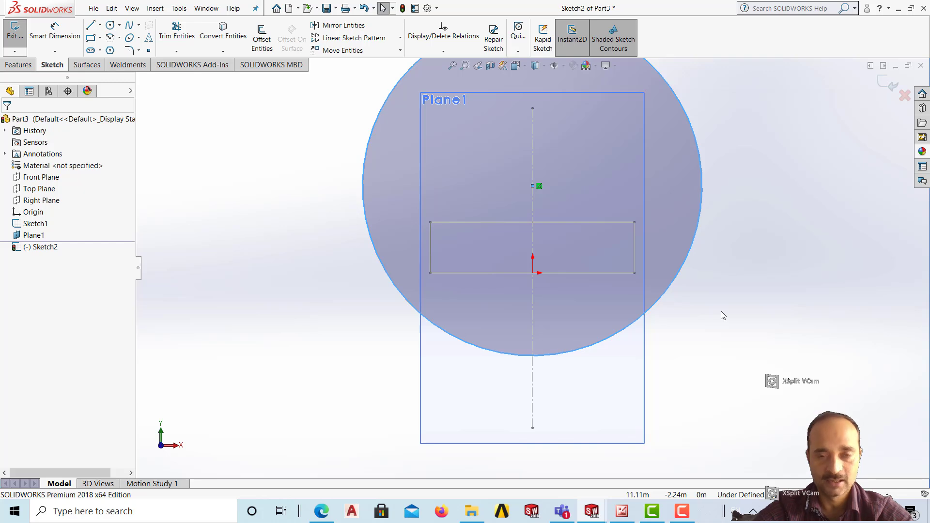
pyautogui.click(742, 324)
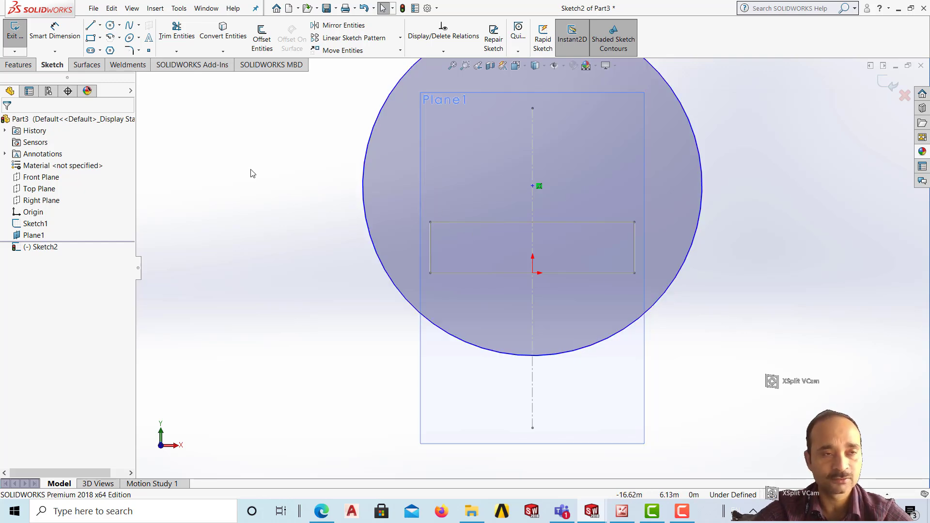
# - Make the circle coincident with both upper corners of the rectangle
pyautogui.click(373, 149)
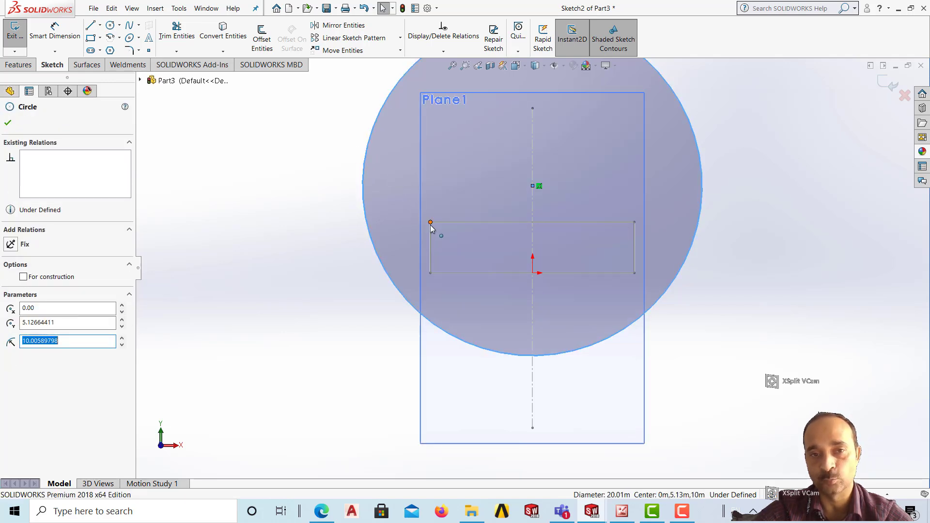
pyautogui.keyDown('ctrl'); pyautogui.click(430, 223); pyautogui.keyUp('ctrl')
pyautogui.click(12, 310)
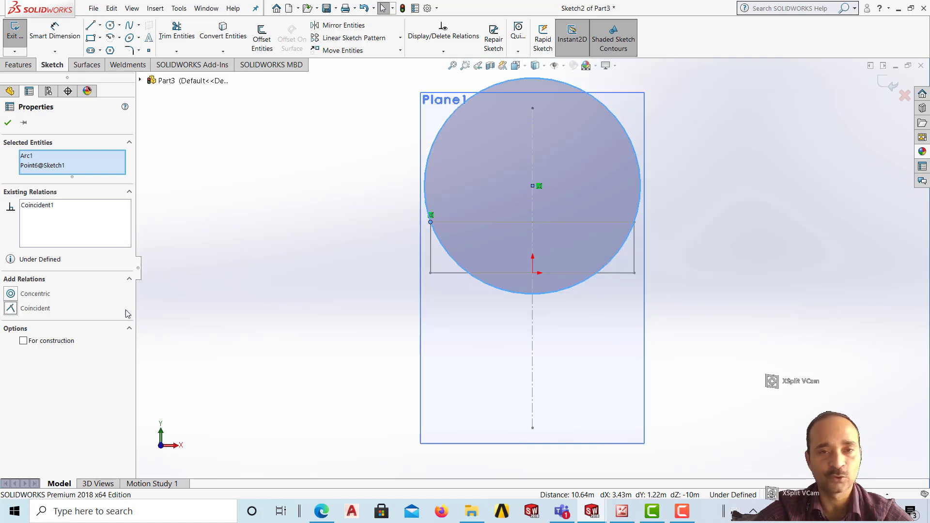
pyautogui.click(163, 291)
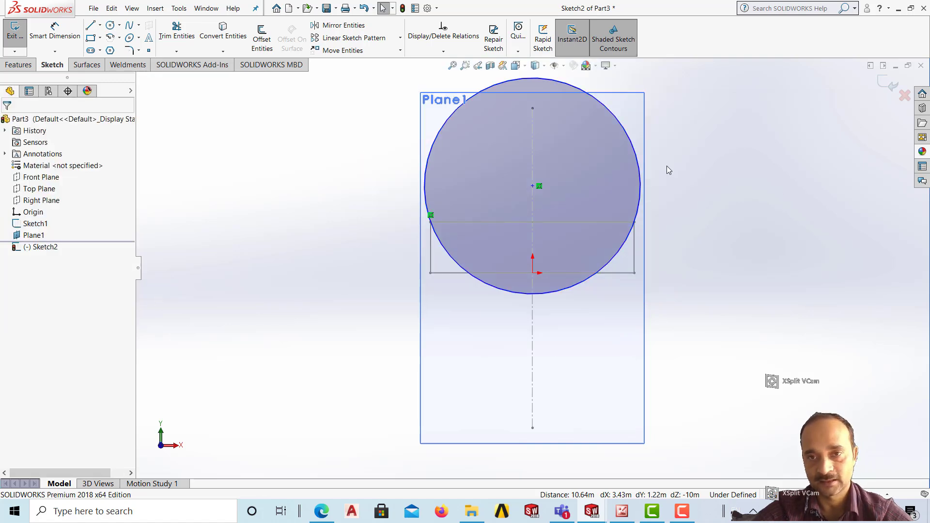
pyautogui.click(629, 138)
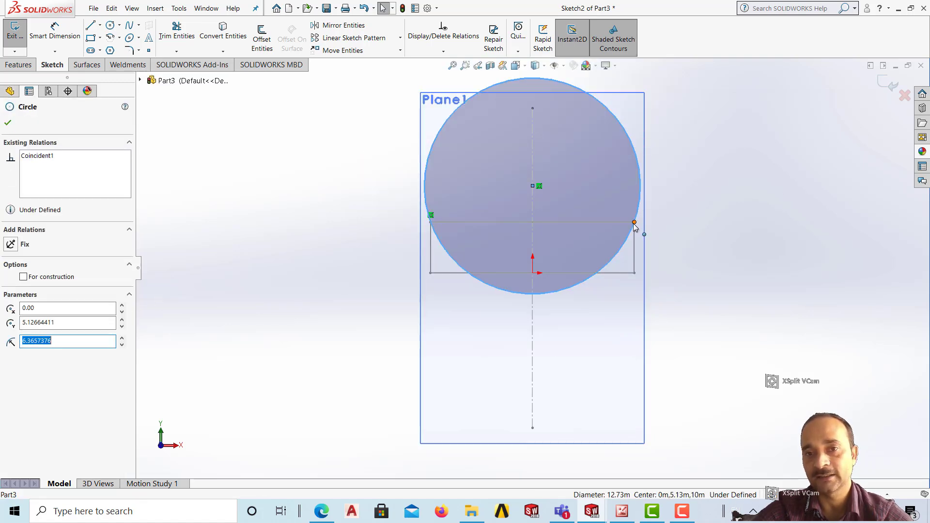
pyautogui.keyDown('ctrl'); pyautogui.click(634, 223); pyautogui.keyUp('ctrl')
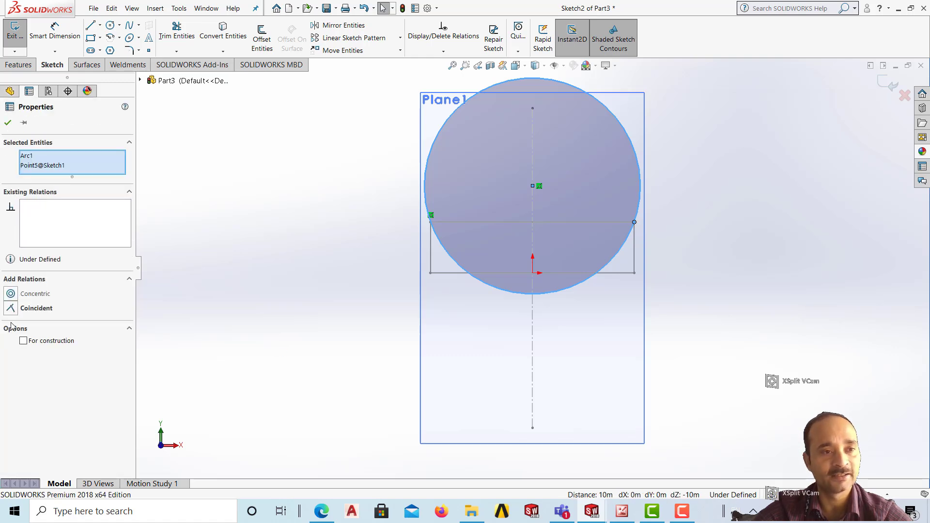
pyautogui.click(11, 308)
pyautogui.click(795, 311)
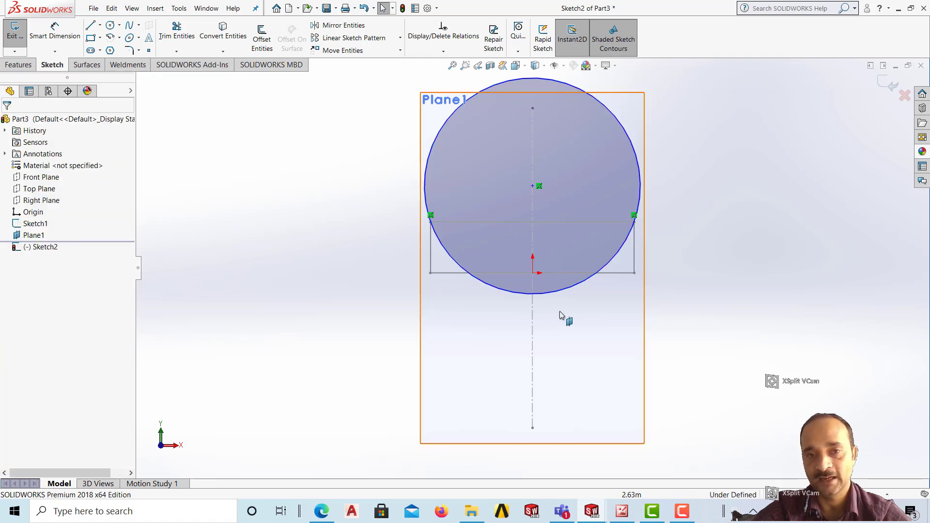
# - Make the circle tangent to the rectangle's lower edge
pyautogui.click(561, 289)
pyautogui.keyDown('ctrl'); pyautogui.click(612, 272); pyautogui.keyUp('ctrl')
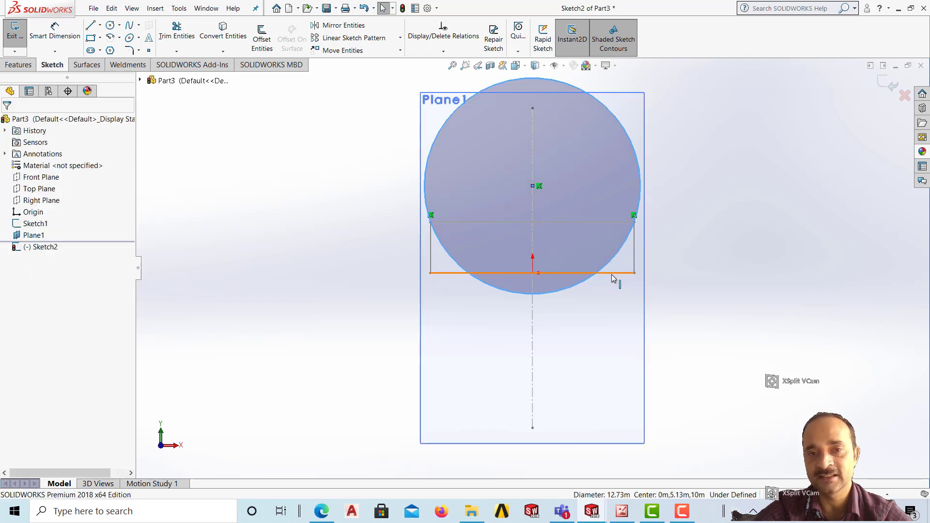
pyautogui.click(10, 294)
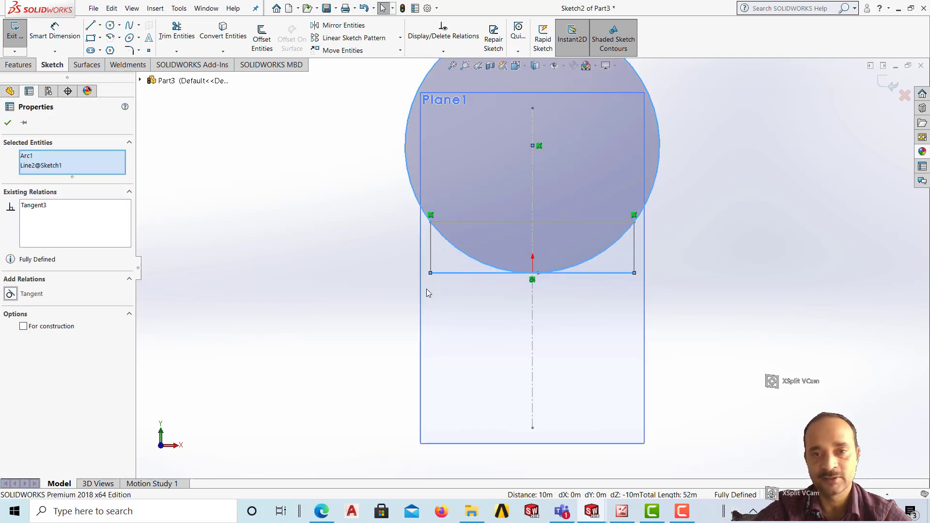
pyautogui.click(736, 300)
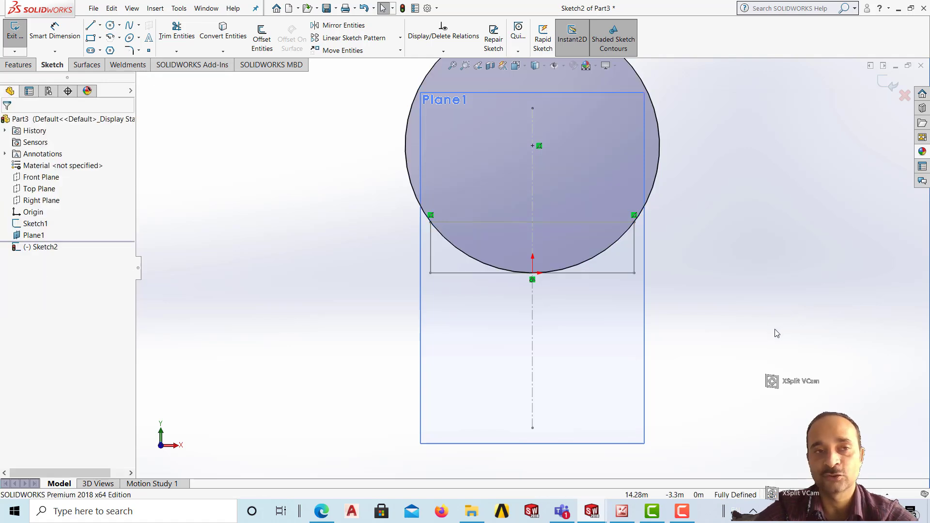
# - Draw a horizontal line across the circle between the rectangle's two upper corners
pyautogui.click(90, 25)
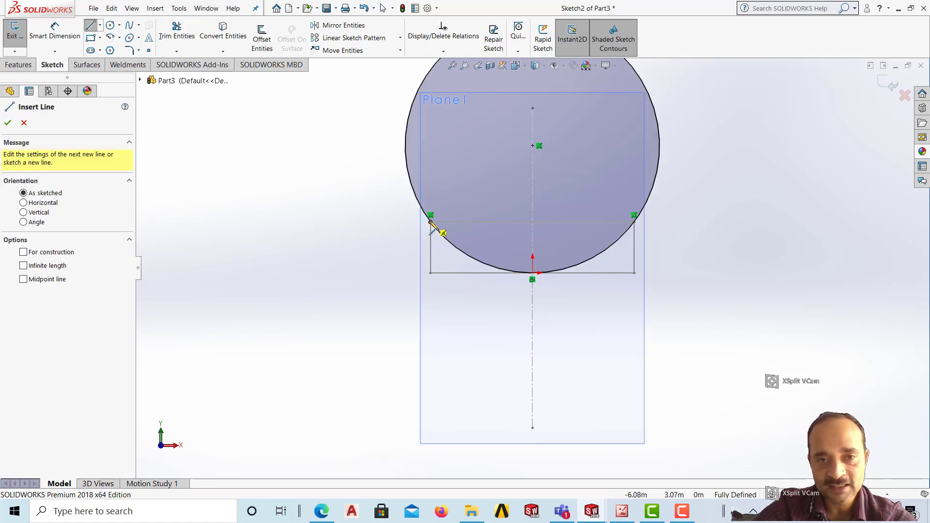
pyautogui.click(431, 222)
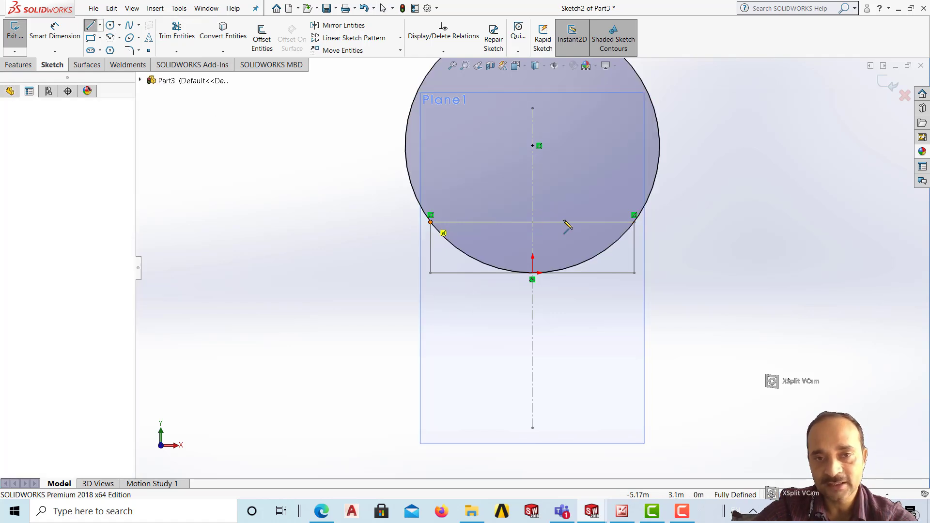
pyautogui.click(635, 223)
pyautogui.press('Escape')
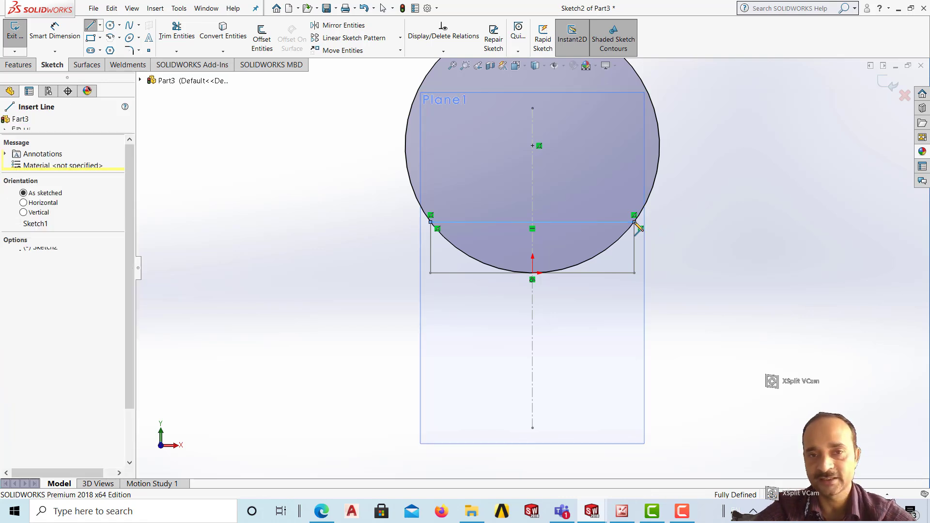
pyautogui.press('Escape')
# - Trim away the circle's arc above the horizontal line and exit the sketch
pyautogui.click(173, 36)
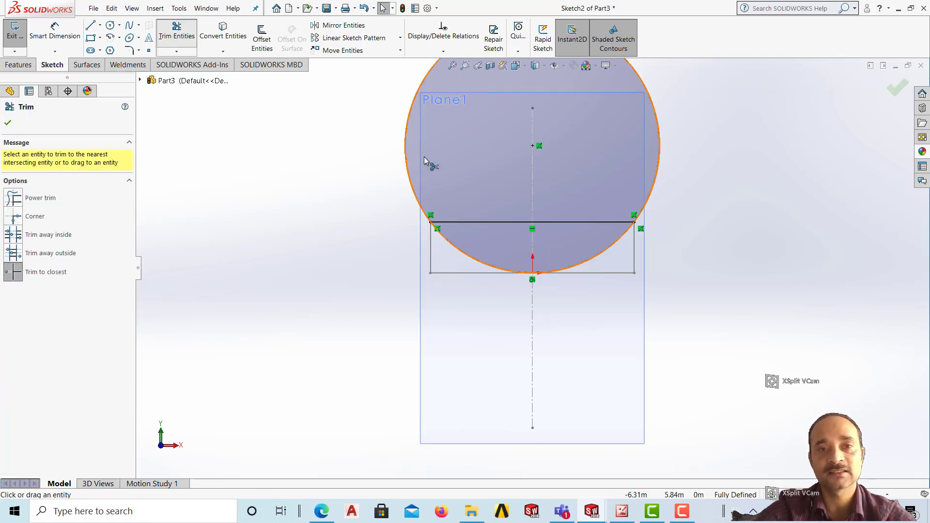
pyautogui.click(406, 127)
pyautogui.moveTo(356, 221)
pyautogui.mouseDown(button='middle')
pyautogui.moveTo(425, 270)
pyautogui.moveTo(415, 260)
pyautogui.mouseUp(button='middle')
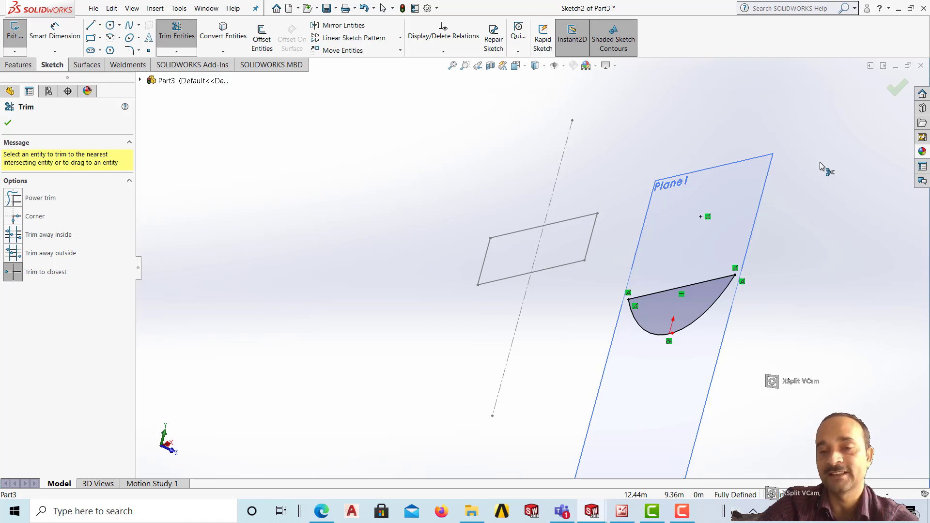
pyautogui.click(897, 87)
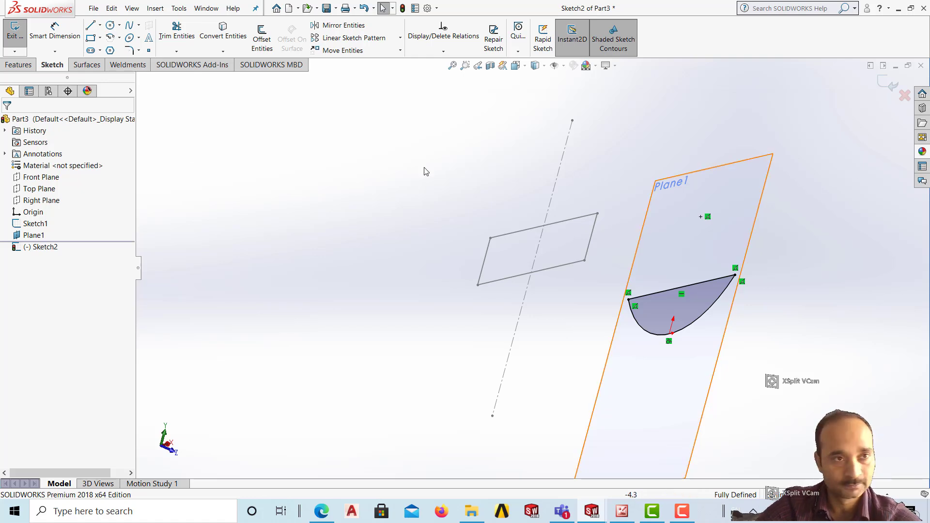
pyautogui.click(6, 37)
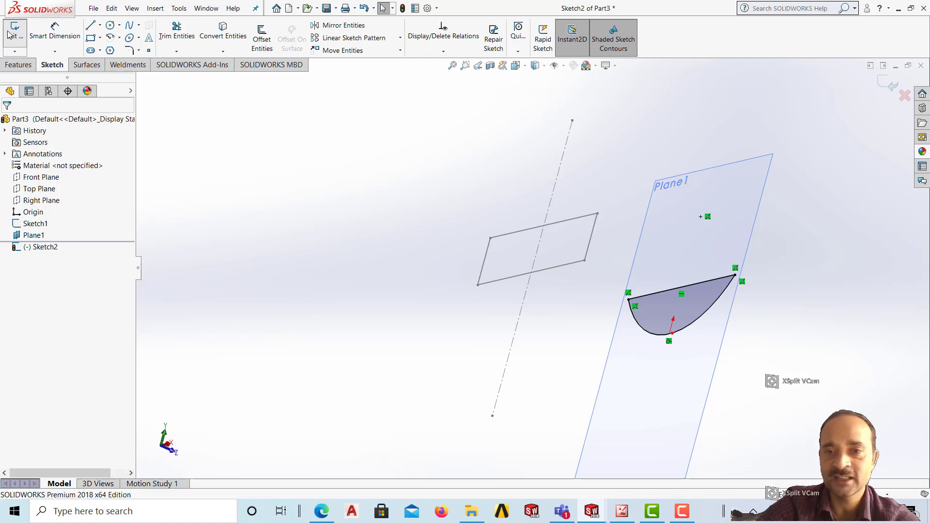
pyautogui.click(270, 173)
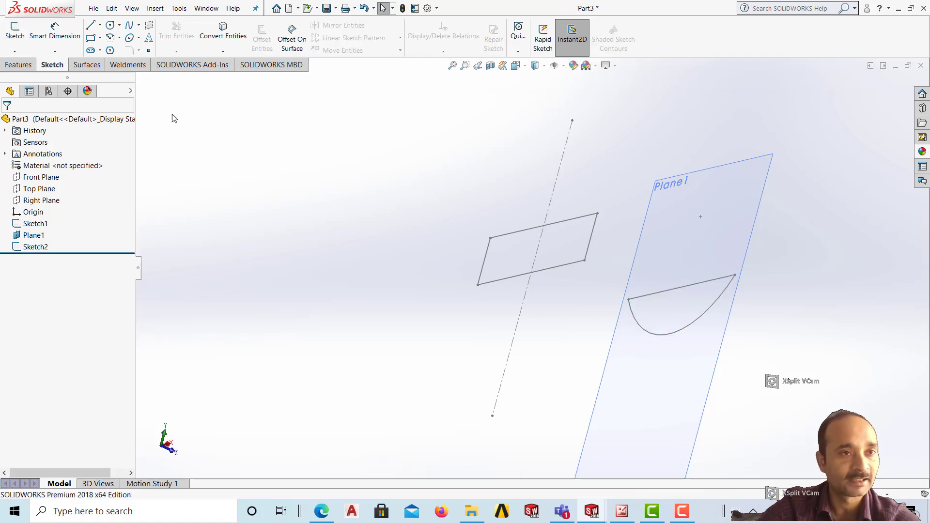
# - Create a reference plane coincident with the rectangle's upper edge and the arc segment's straight upper edge
pyautogui.click(15, 67)
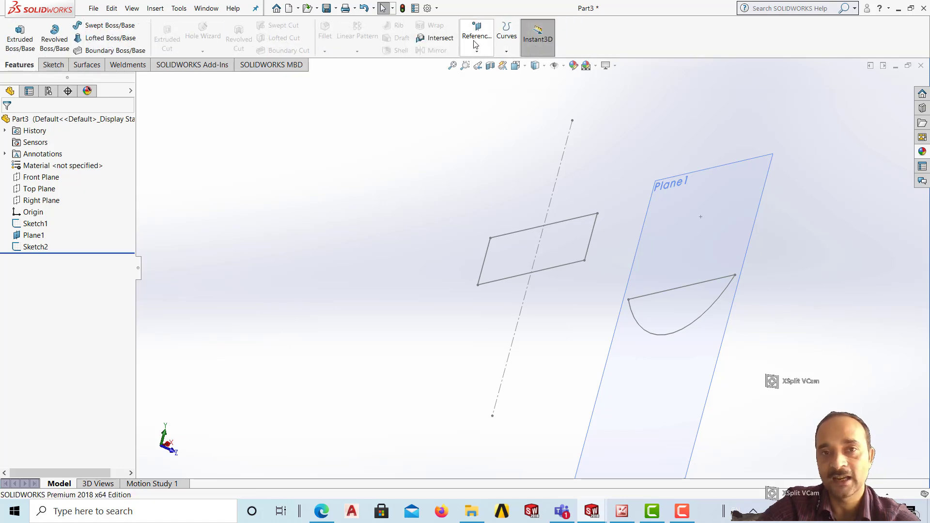
pyautogui.click(473, 40)
pyautogui.click(482, 64)
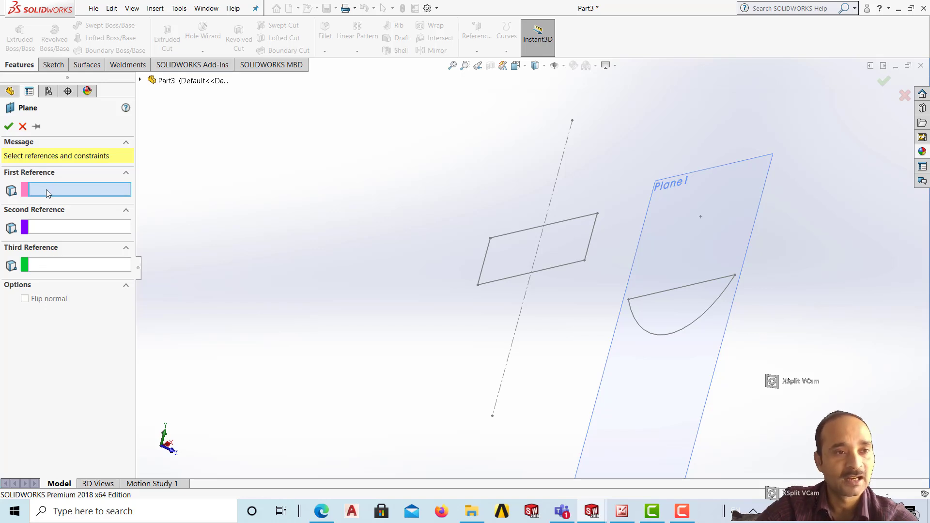
pyautogui.click(520, 236)
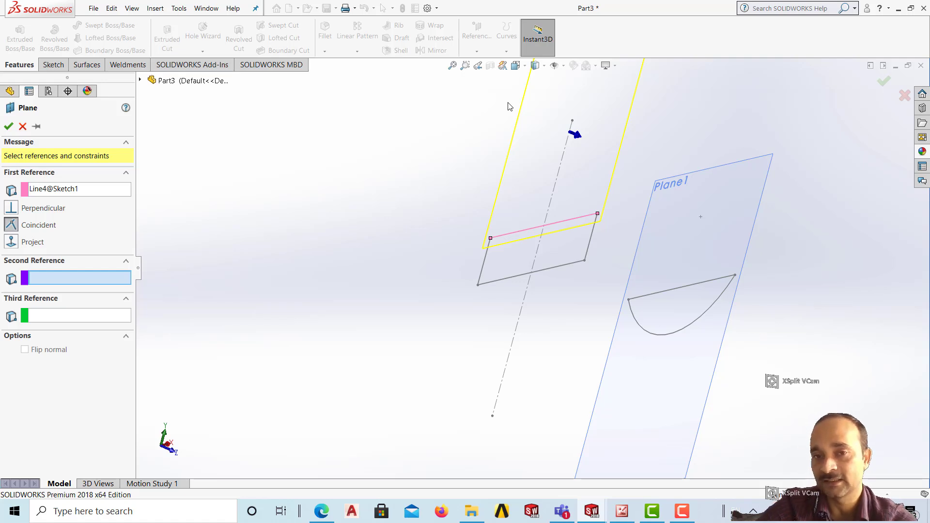
pyautogui.click(686, 287)
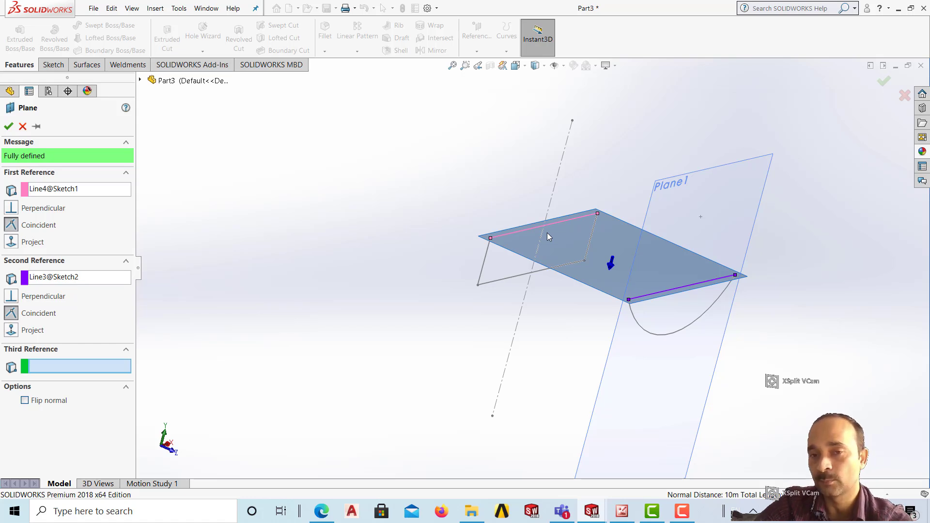
pyautogui.click(883, 85)
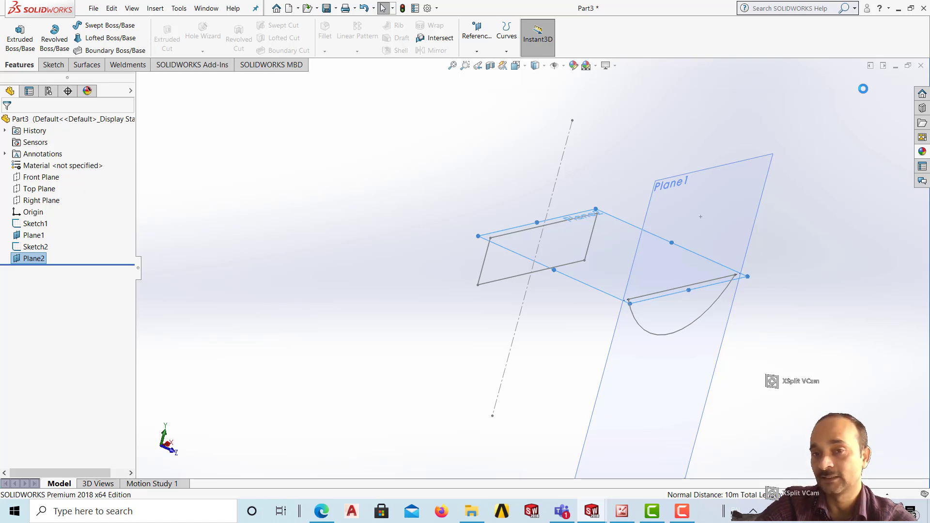
# - Start a new sketch on the plane joining the two profiles' upper edges
pyautogui.click(54, 64)
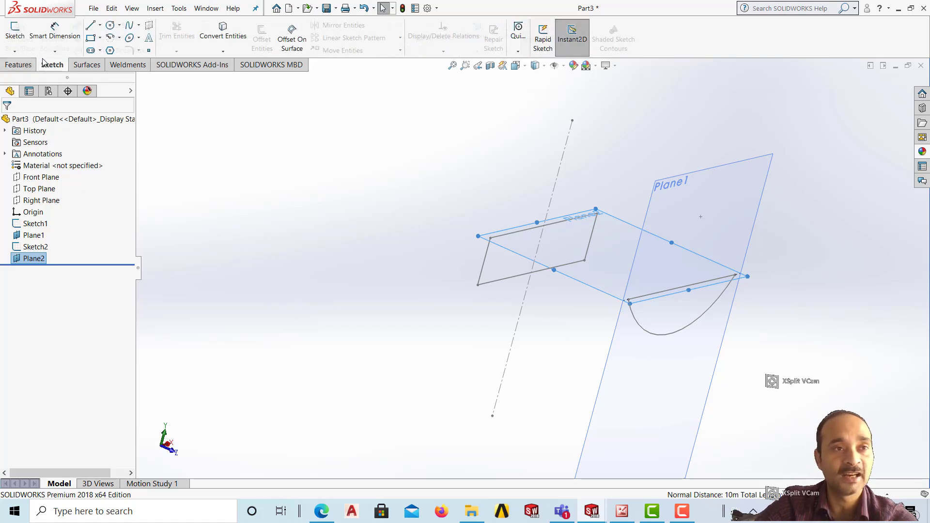
pyautogui.click(13, 30)
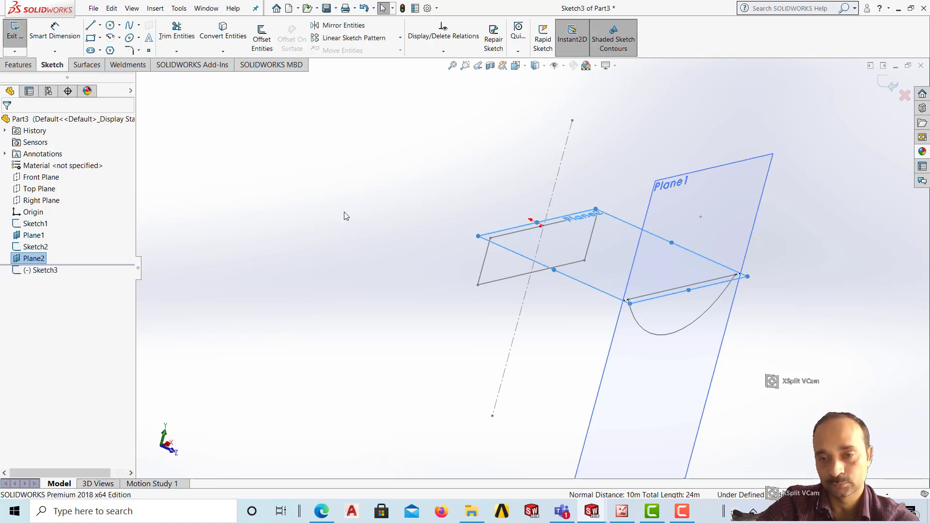
pyautogui.moveTo(344, 289)
pyautogui.mouseDown(button='middle')
pyautogui.moveTo(364, 326)
pyautogui.moveTo(339, 315)
pyautogui.moveTo(348, 294)
pyautogui.mouseUp(button='middle')
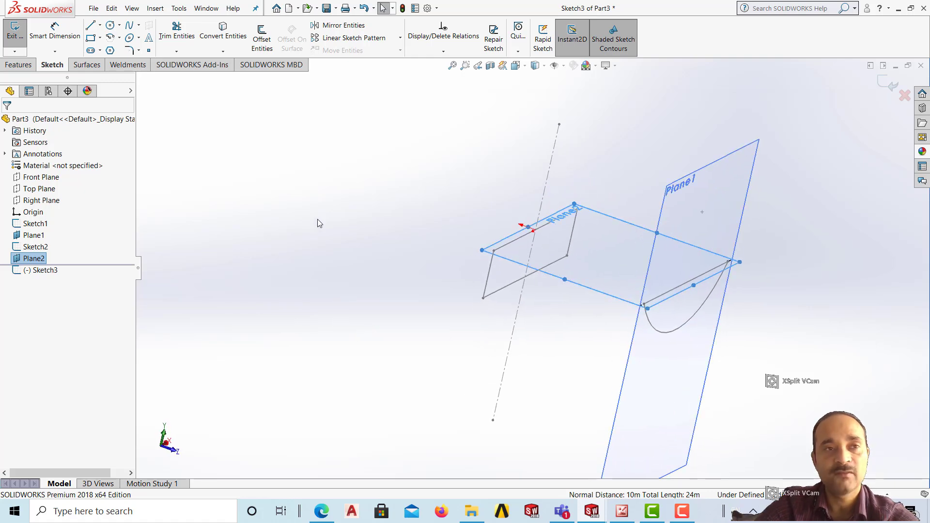
# - Try to draw a line from the rectangle's near upper corner to the near end of the arc segment
pyautogui.click(91, 25)
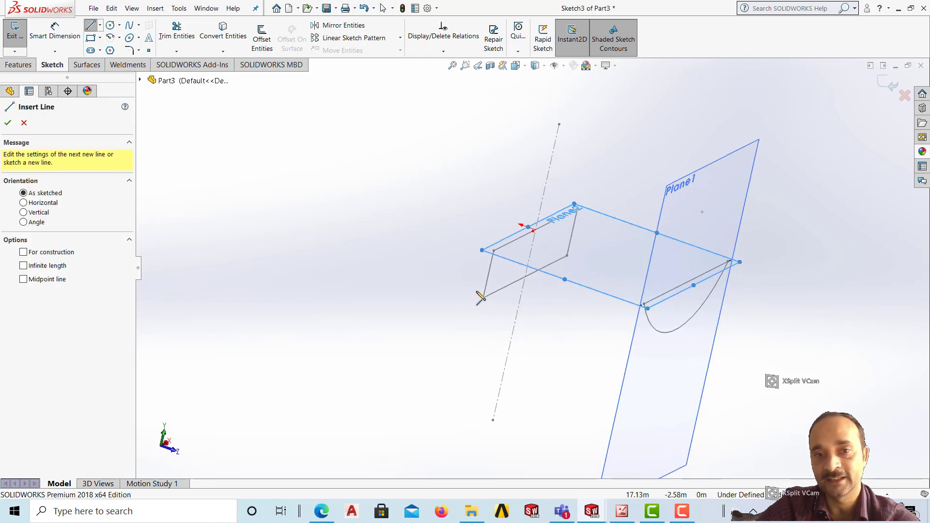
pyautogui.click(494, 251)
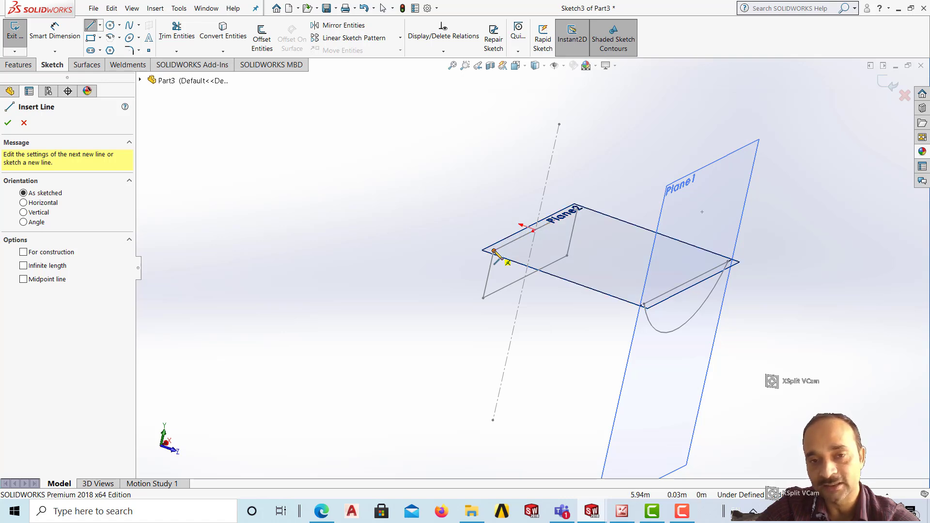
pyautogui.click(643, 305)
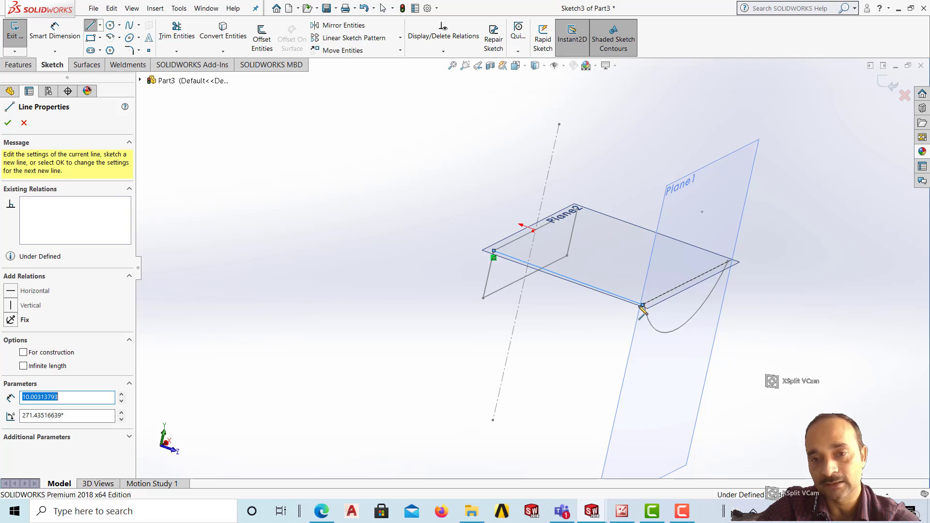
pyautogui.press('Escape')
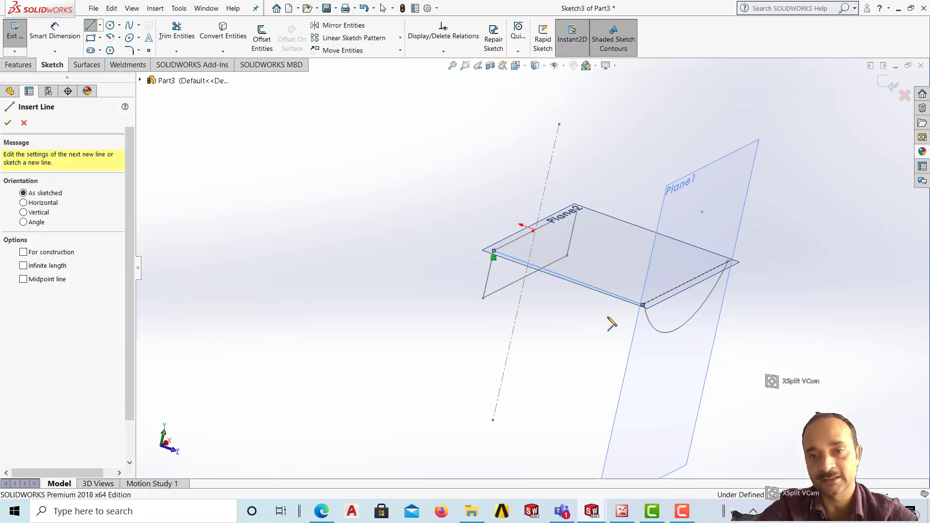
pyautogui.press('Escape')
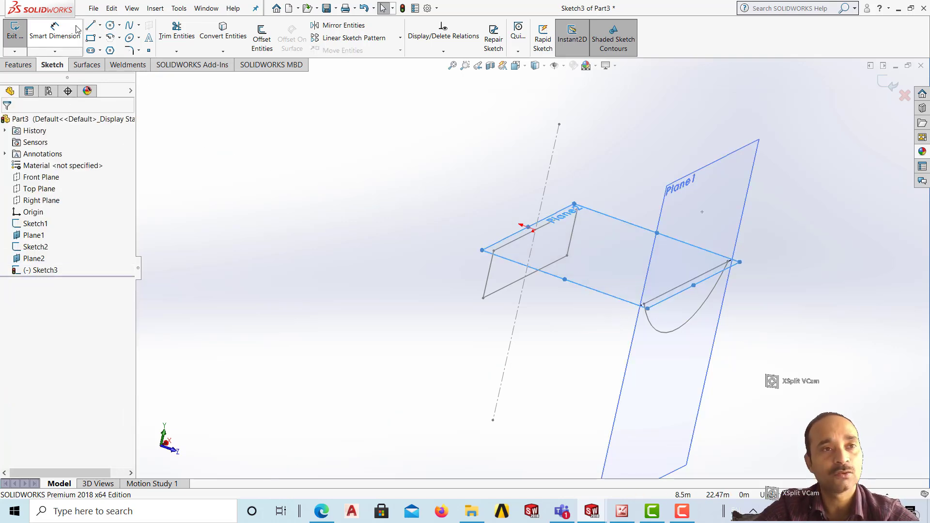
# - Draw a 10 m line from the rectangle's near upper corner to the near end of the arc segment's straight edge and exit the sketch
pyautogui.press('l')
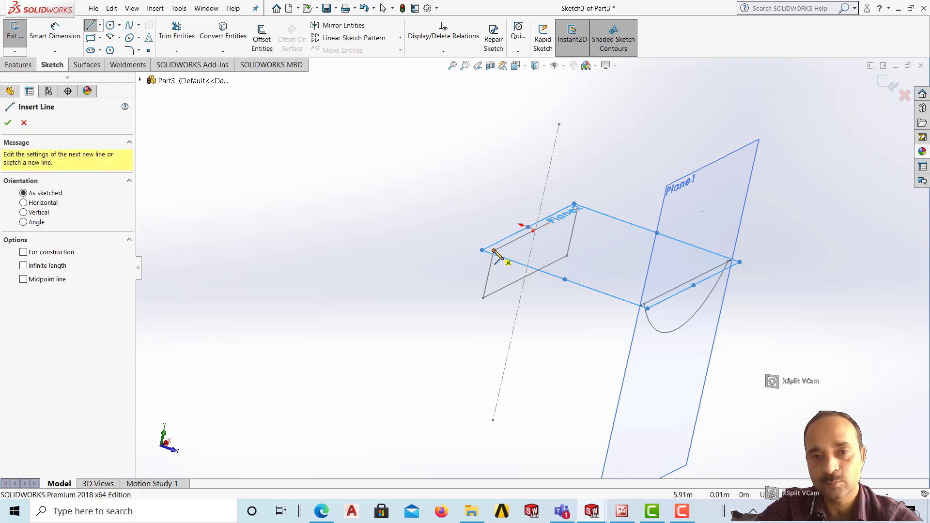
pyautogui.click(494, 251)
pyautogui.scroll(3, 648, 313)
pyautogui.scroll(-2, 615, 305)
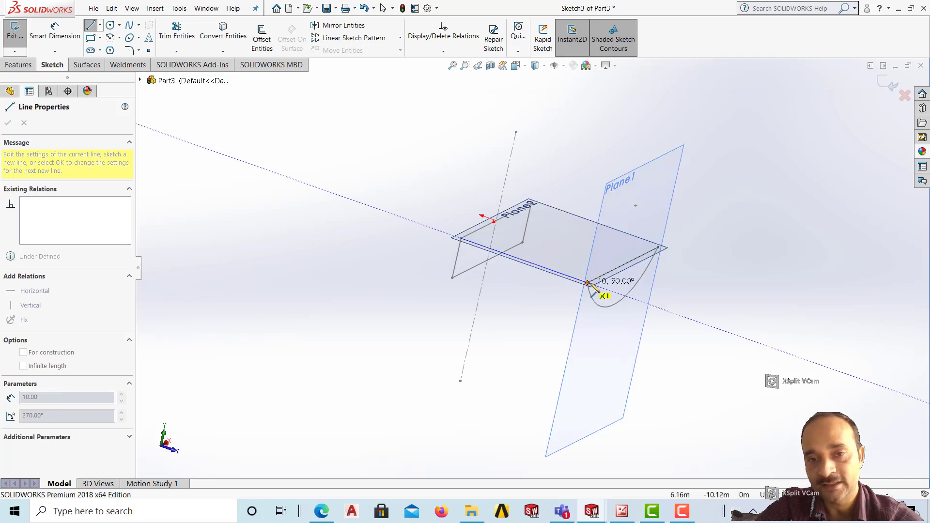
pyautogui.scroll(-7, 587, 282)
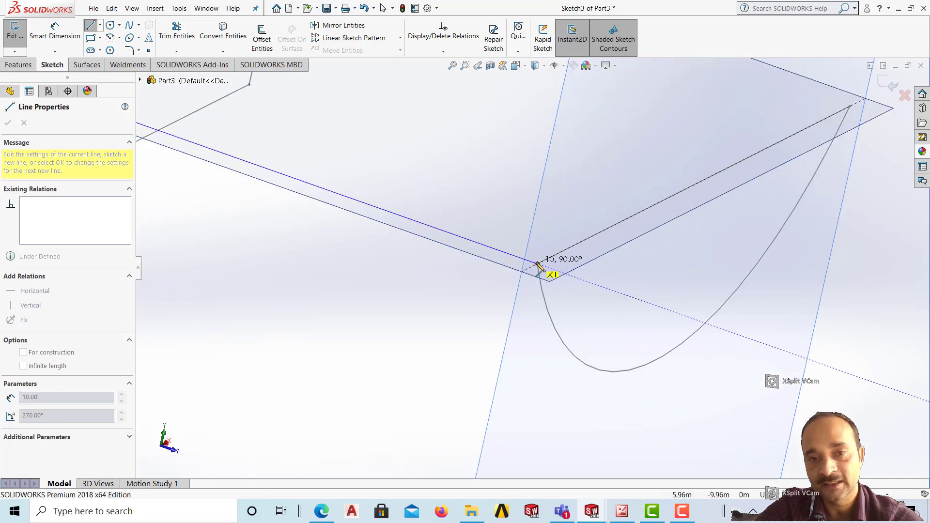
pyautogui.click(539, 265)
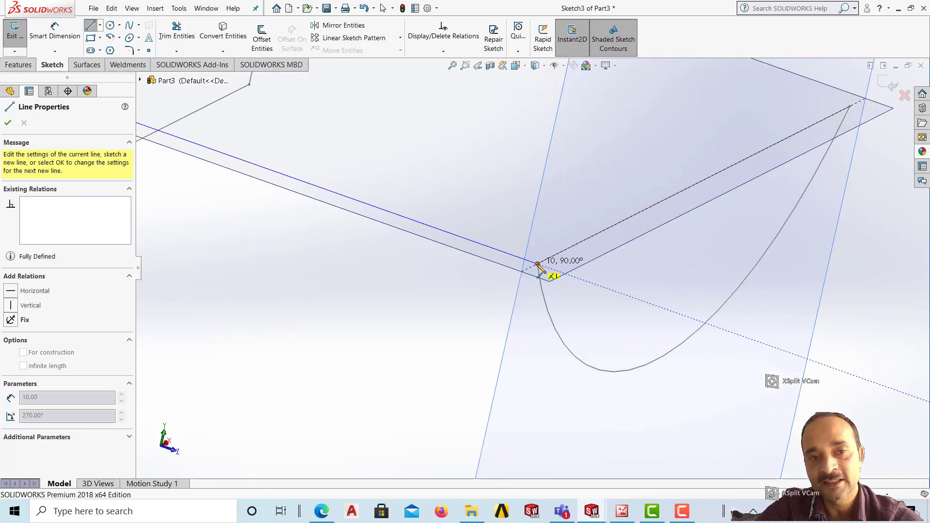
pyautogui.click(538, 265)
pyautogui.press('Escape')
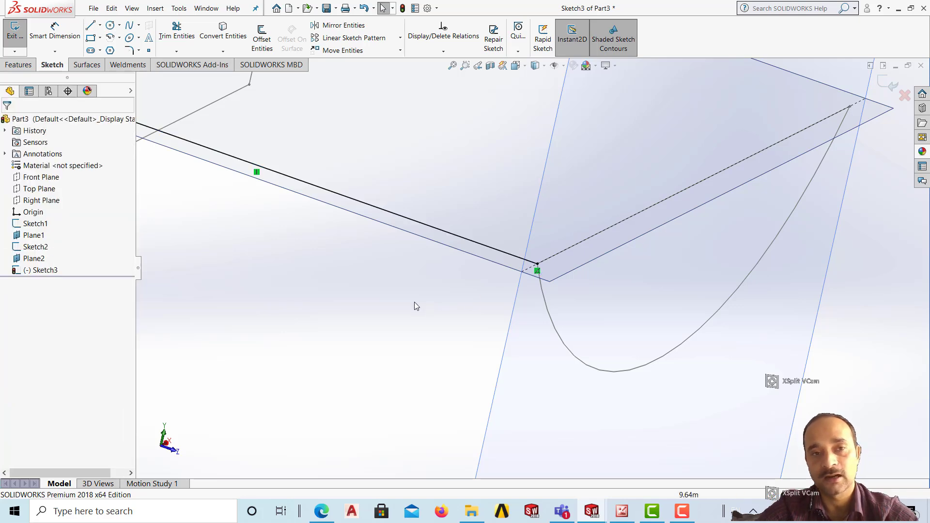
pyautogui.scroll(-3, 428, 319)
pyautogui.scroll(4, 437, 333)
pyautogui.scroll(5, 437, 338)
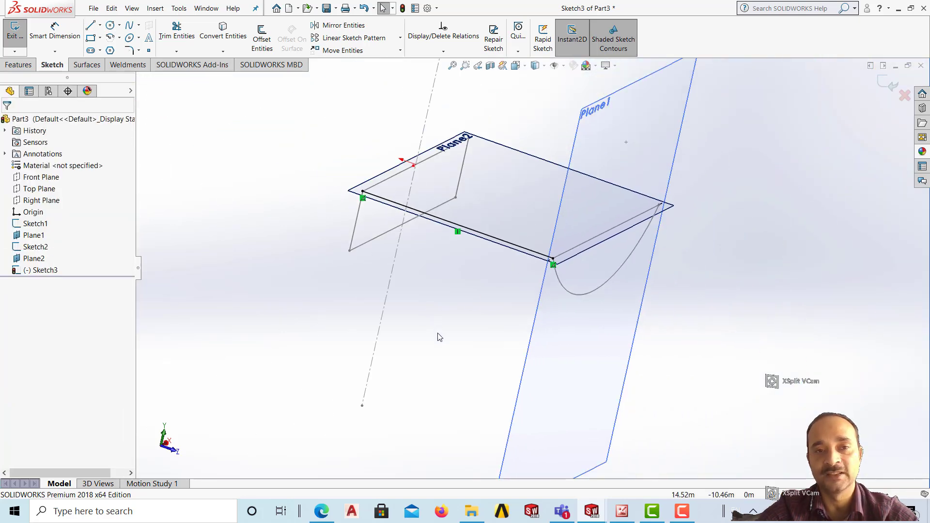
pyautogui.click(9, 35)
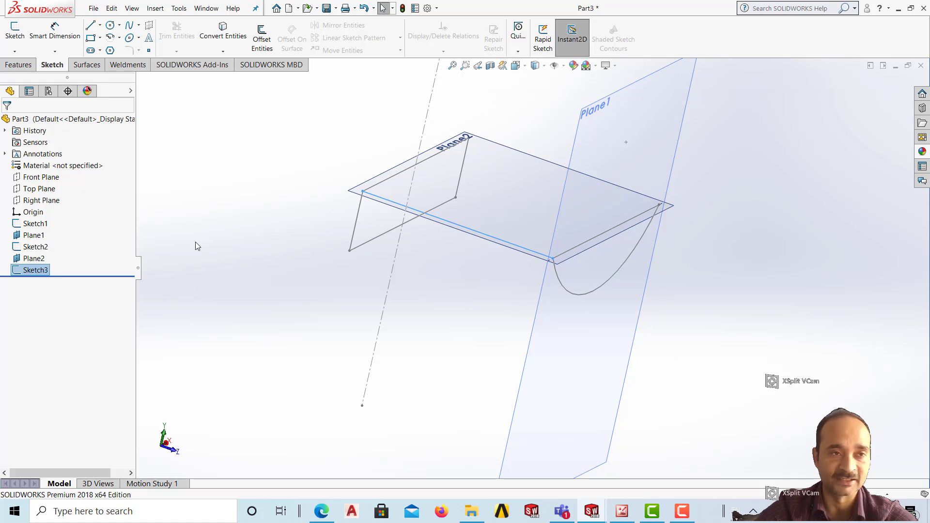
pyautogui.click(238, 242)
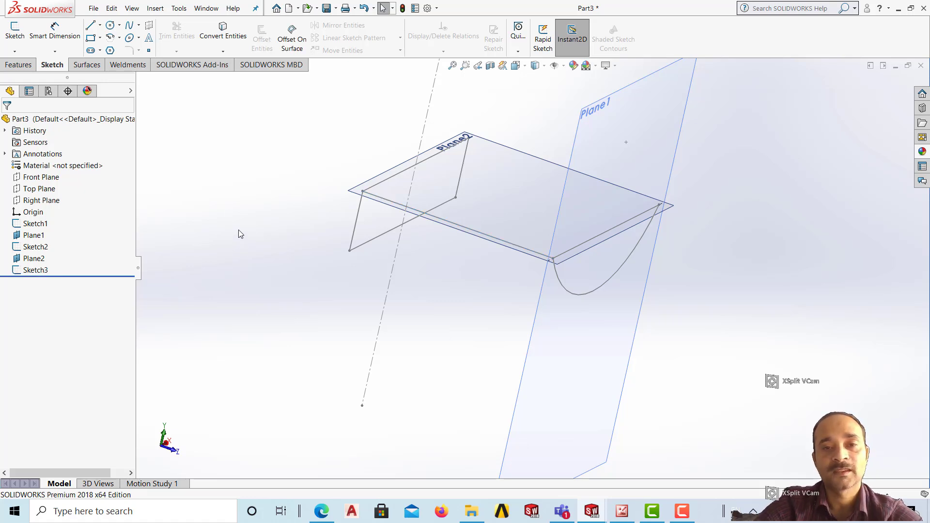
# - In a new sketch on Plane2, draw a 10 m line joining the far upper corners of the rectangle and arc segment, then exit
pyautogui.click(454, 147)
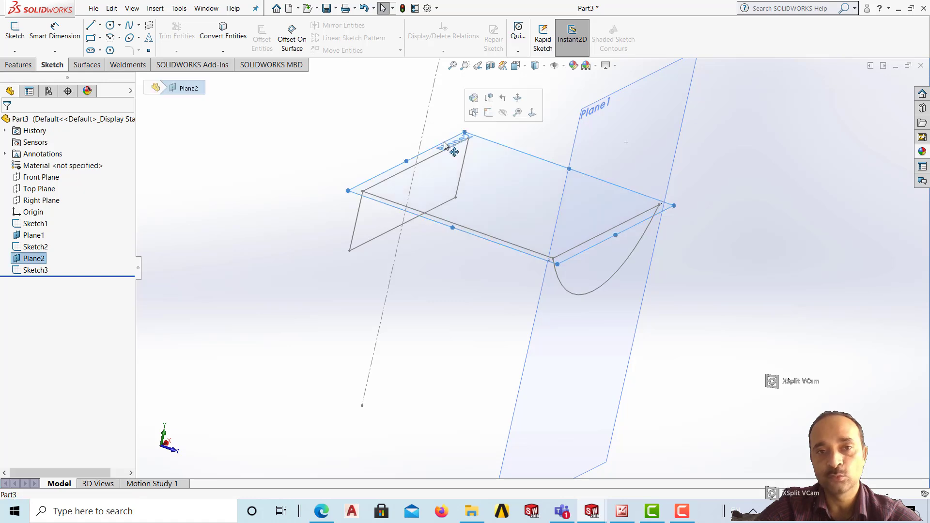
pyautogui.click(15, 32)
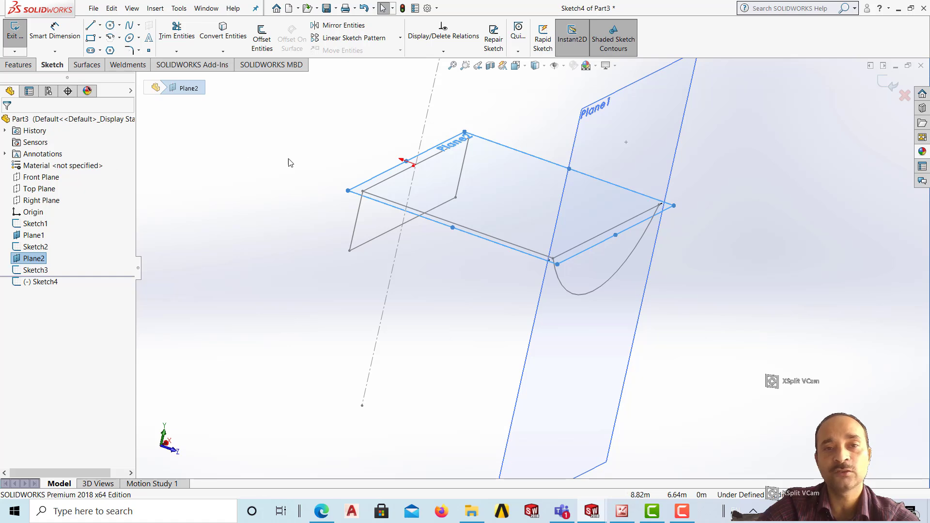
pyautogui.click(90, 25)
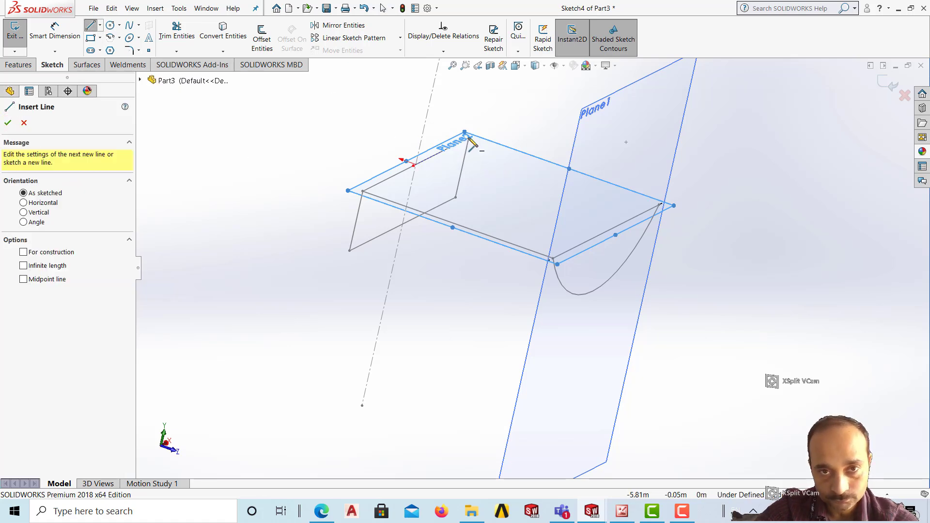
pyautogui.scroll(3, 470, 141)
pyautogui.scroll(-4, 504, 199)
pyautogui.scroll(-4, 501, 221)
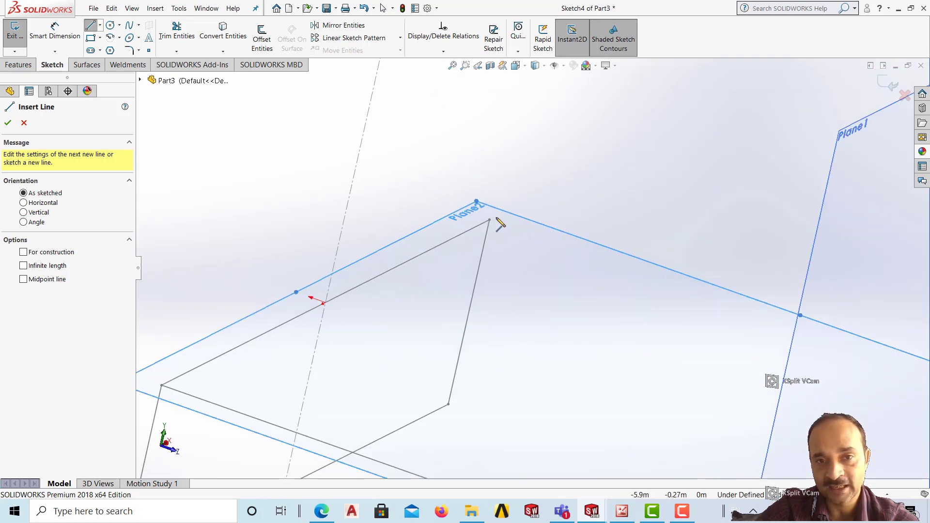
pyautogui.click(490, 223)
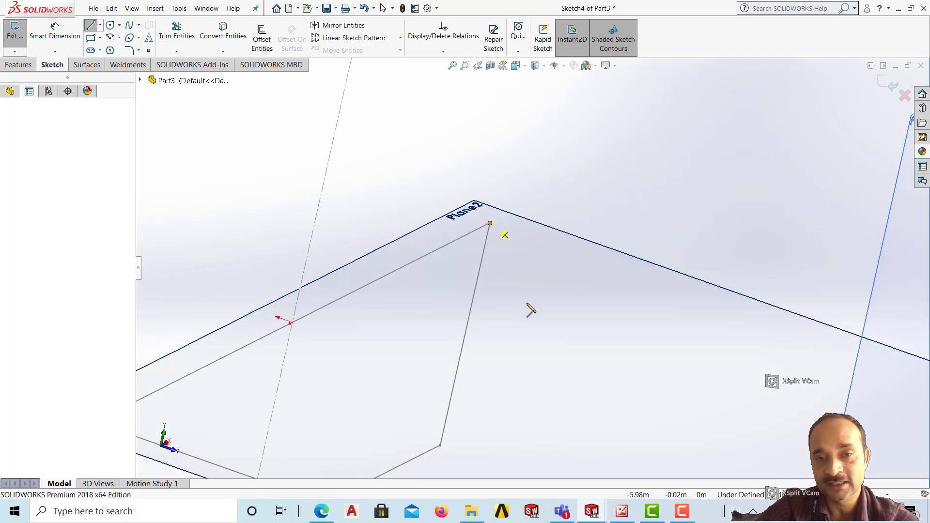
pyautogui.scroll(3, 529, 308)
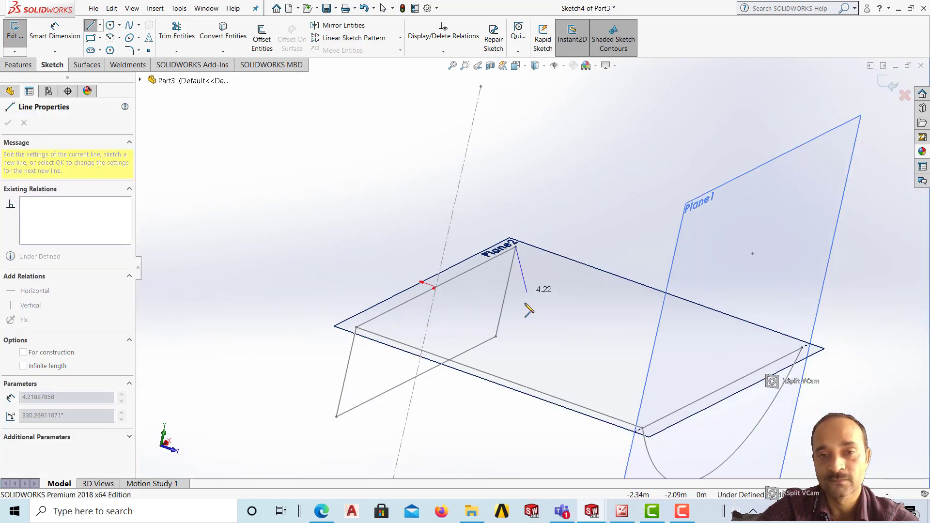
pyautogui.click(801, 348)
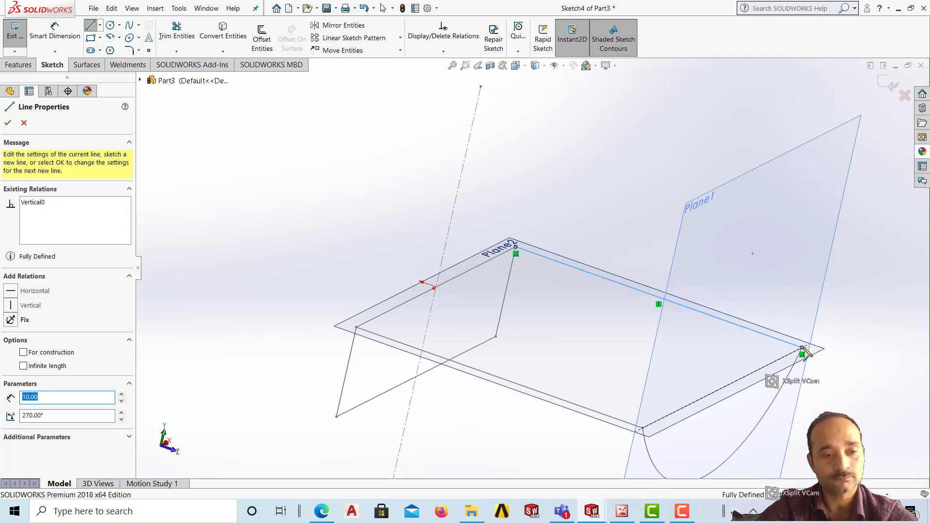
pyautogui.press('Escape')
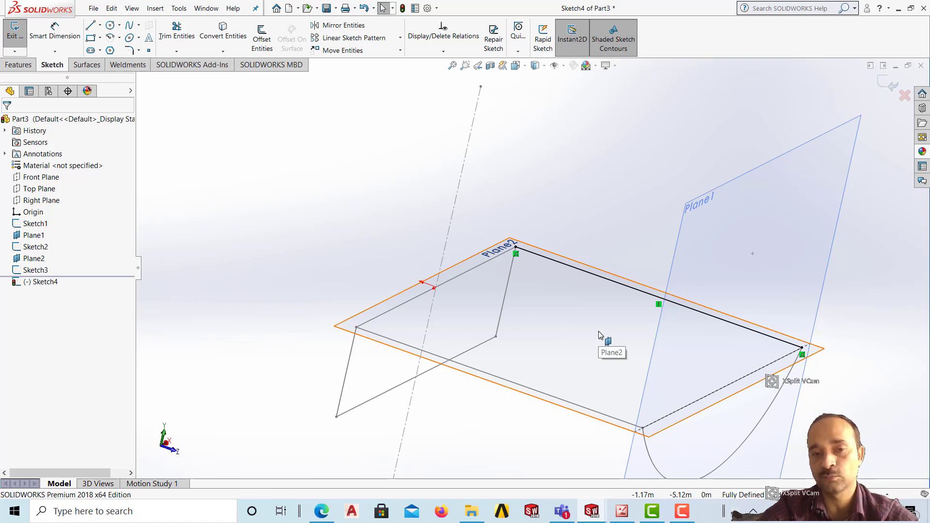
pyautogui.click(15, 33)
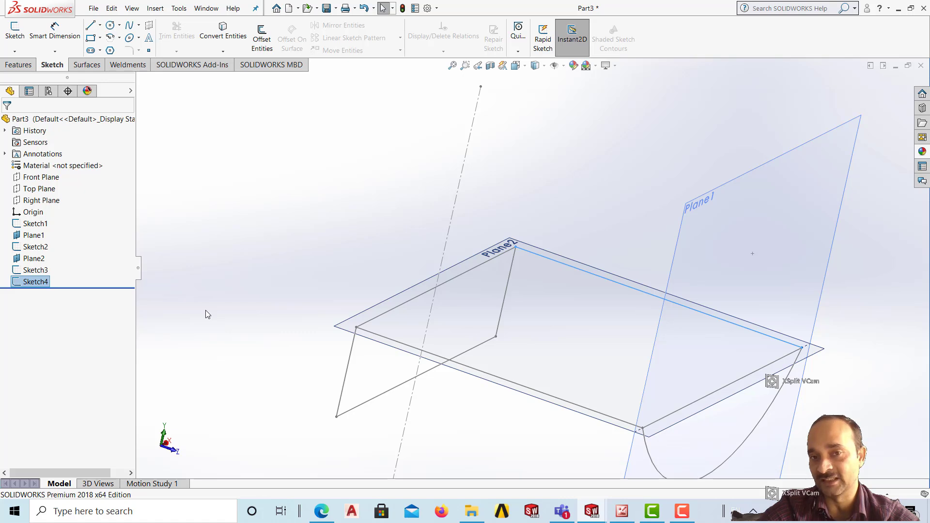
# - Create a reference plane offset 3 m below Plane2, level with the rectangle's lower edge
pyautogui.press('f')
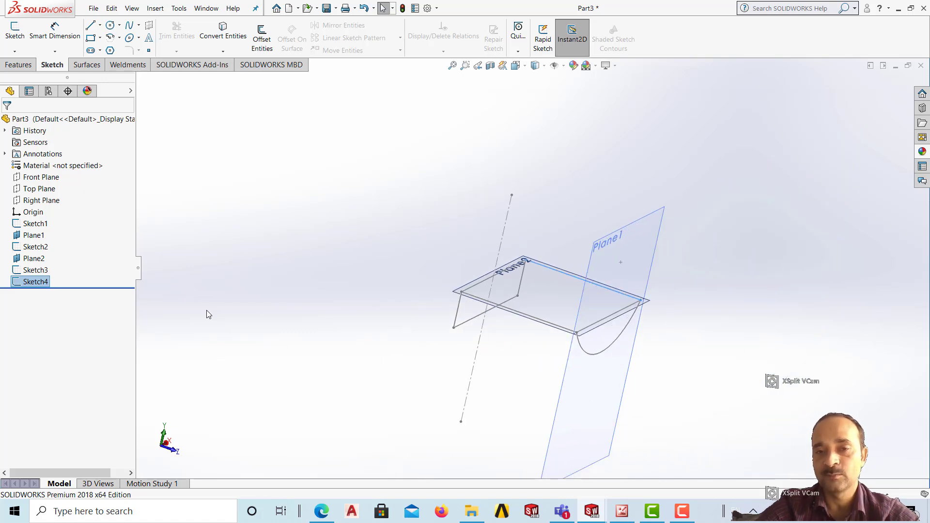
pyautogui.click(18, 65)
pyautogui.click(477, 38)
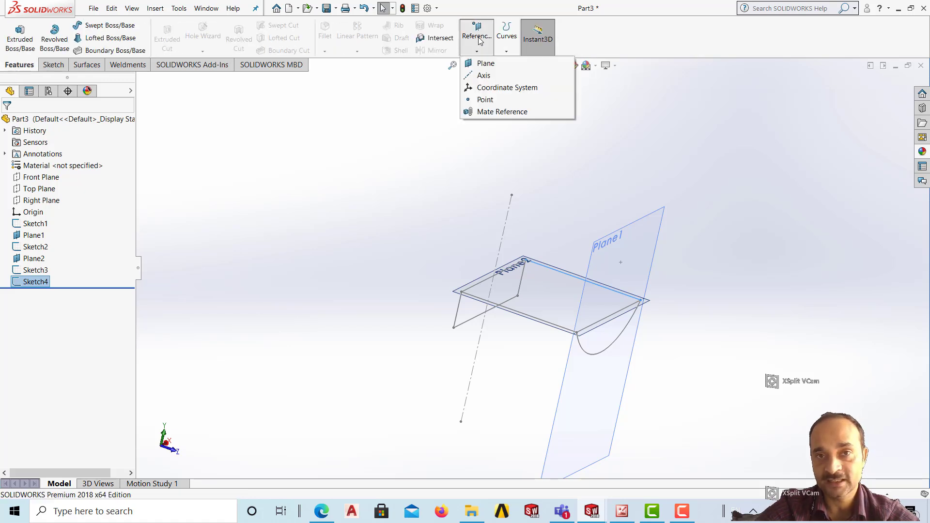
pyautogui.click(485, 63)
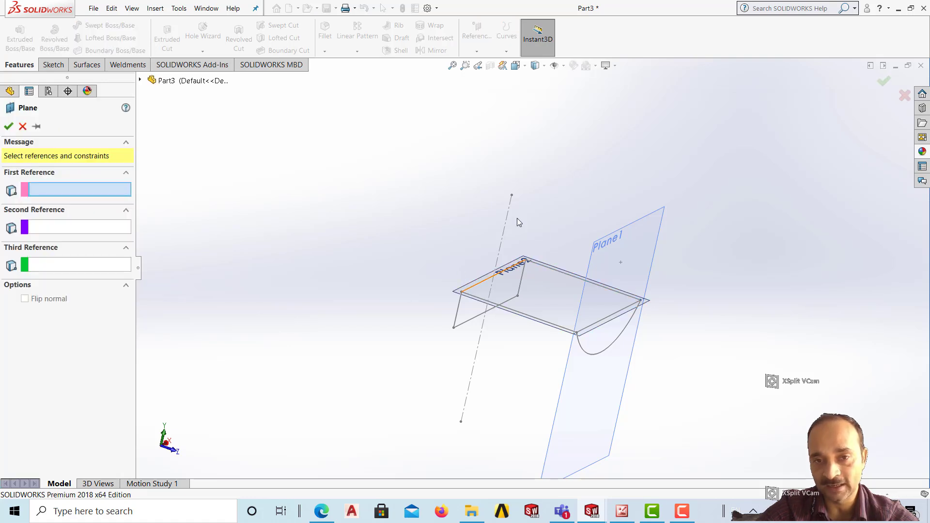
pyautogui.click(522, 267)
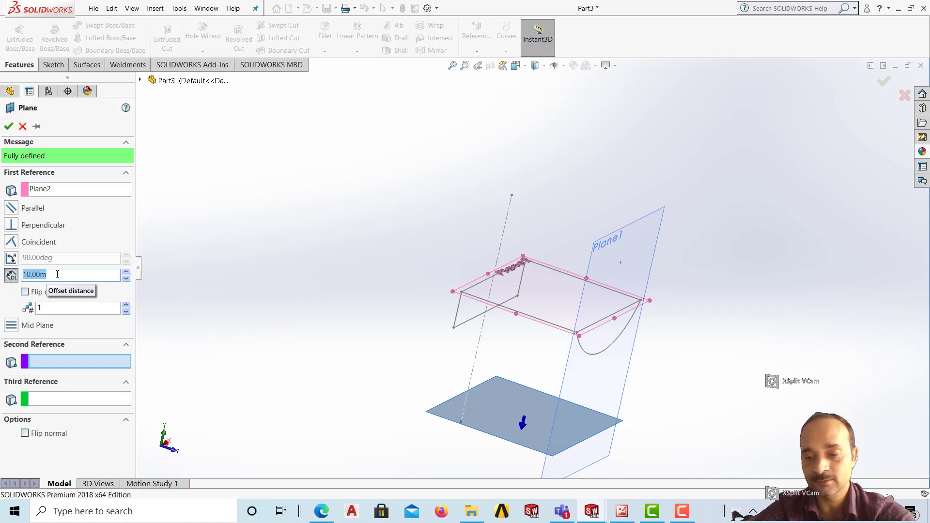
pyautogui.write('3')
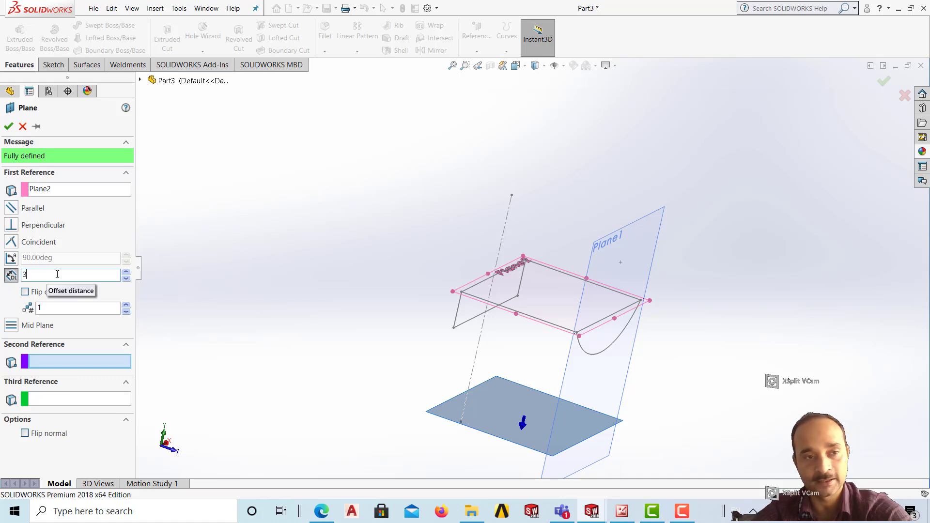
pyautogui.click(9, 126)
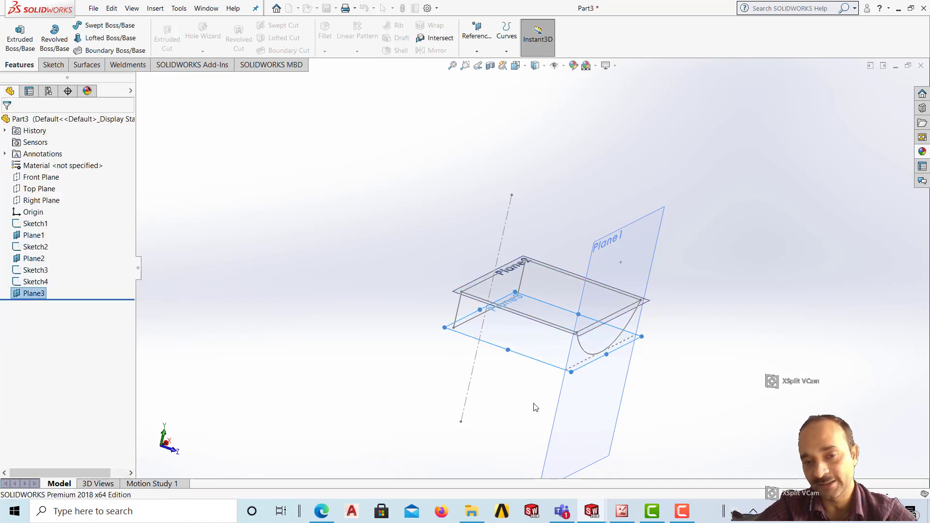
# - In a new sketch on Plane3, draw a line about 10.03 m long from the origin on the rectangle's lower edge to the arc's low point
pyautogui.moveTo(535, 407)
pyautogui.mouseDown(button='middle')
pyautogui.moveTo(457, 354)
pyautogui.moveTo(334, 361)
pyautogui.moveTo(316, 405)
pyautogui.moveTo(326, 455)
pyautogui.moveTo(421, 477)
pyautogui.moveTo(554, 465)
pyautogui.moveTo(592, 363)
pyautogui.moveTo(687, 370)
pyautogui.moveTo(720, 314)
pyautogui.moveTo(658, 239)
pyautogui.moveTo(419, 377)
pyautogui.moveTo(506, 421)
pyautogui.moveTo(528, 481)
pyautogui.moveTo(506, 481)
pyautogui.mouseUp(button='middle')
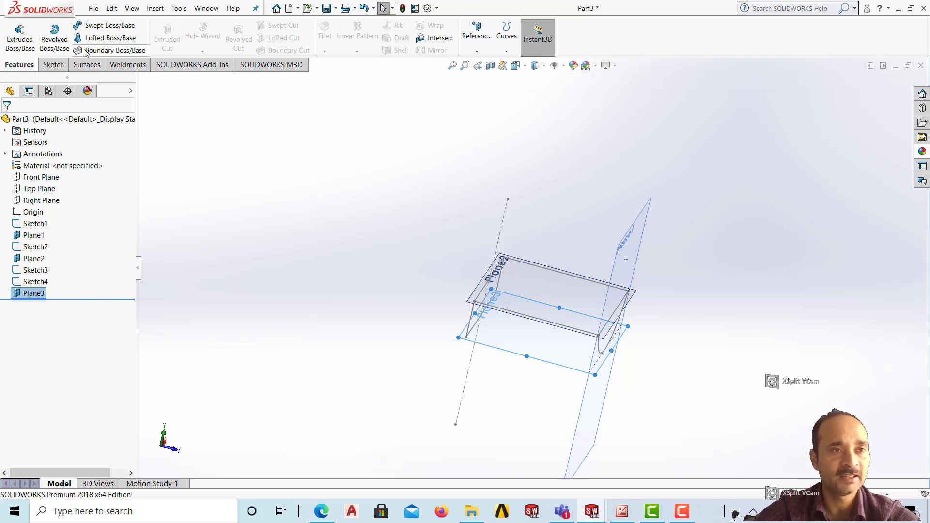
pyautogui.click(53, 64)
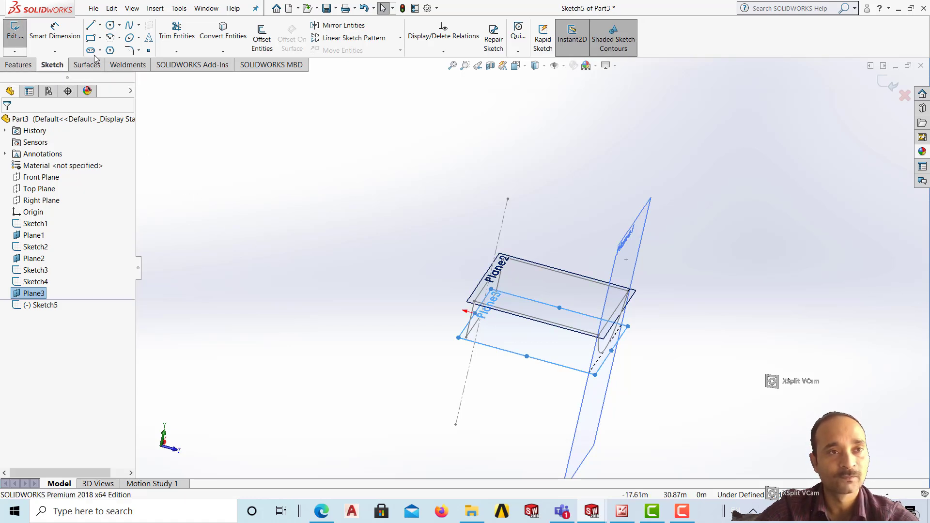
pyautogui.click(93, 28)
pyautogui.scroll(3, 516, 385)
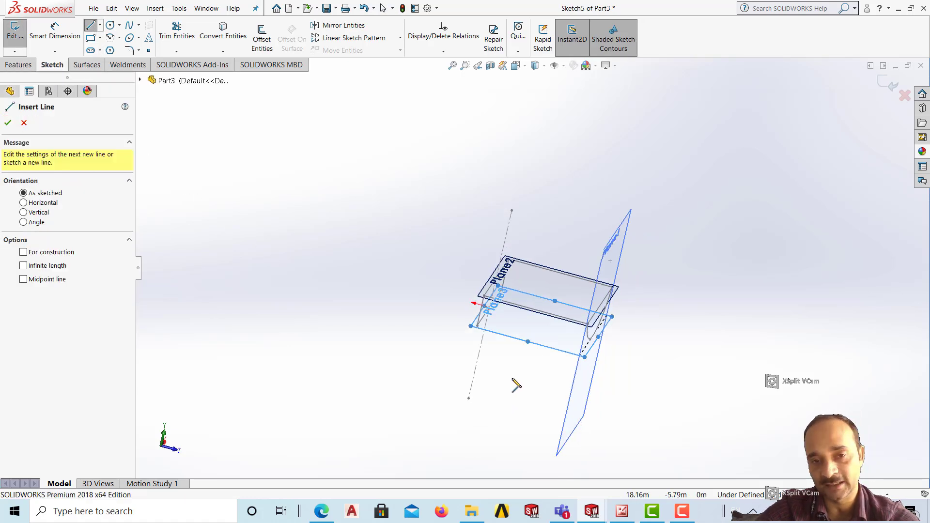
pyautogui.scroll(-6, 527, 328)
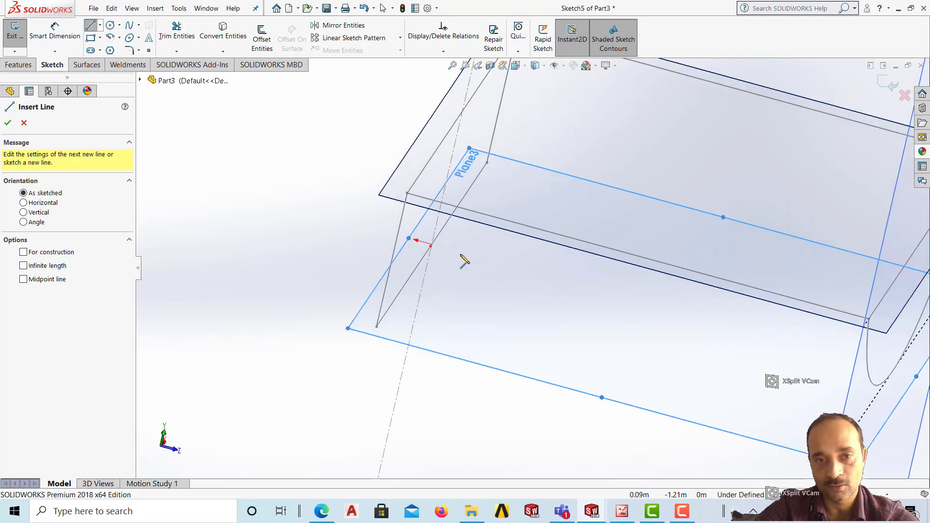
pyautogui.click(431, 245)
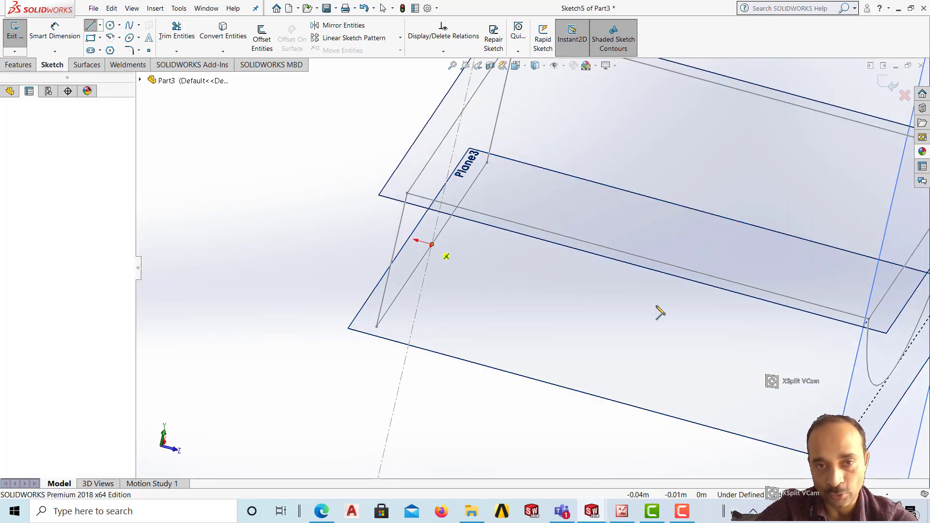
pyautogui.scroll(4, 814, 367)
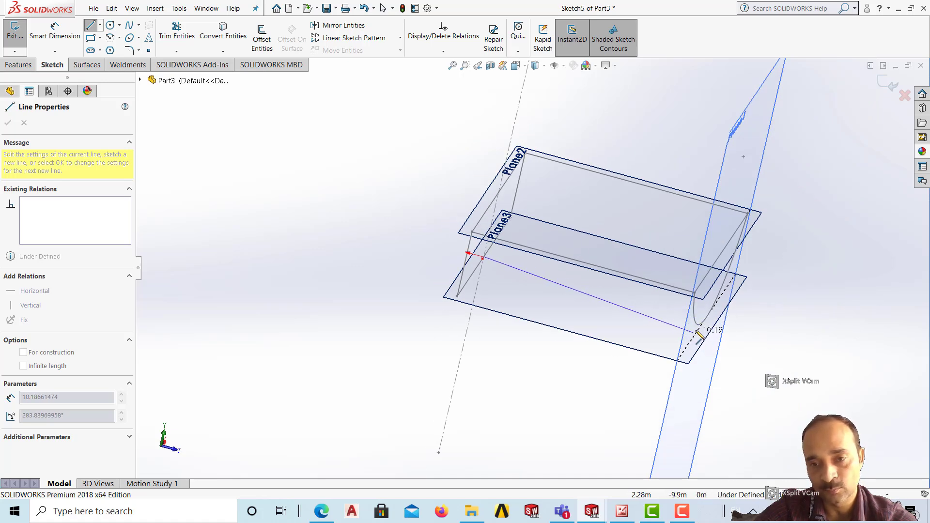
pyautogui.moveTo(627, 343)
pyautogui.mouseDown(button='middle')
pyautogui.moveTo(637, 297)
pyautogui.moveTo(596, 317)
pyautogui.moveTo(625, 326)
pyautogui.mouseUp(button='middle')
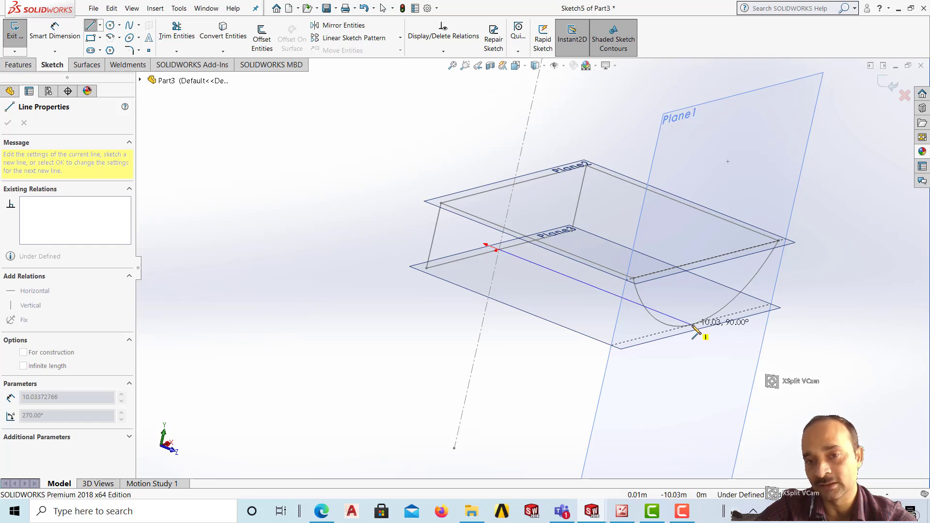
pyautogui.click(693, 326)
pyautogui.press('Escape')
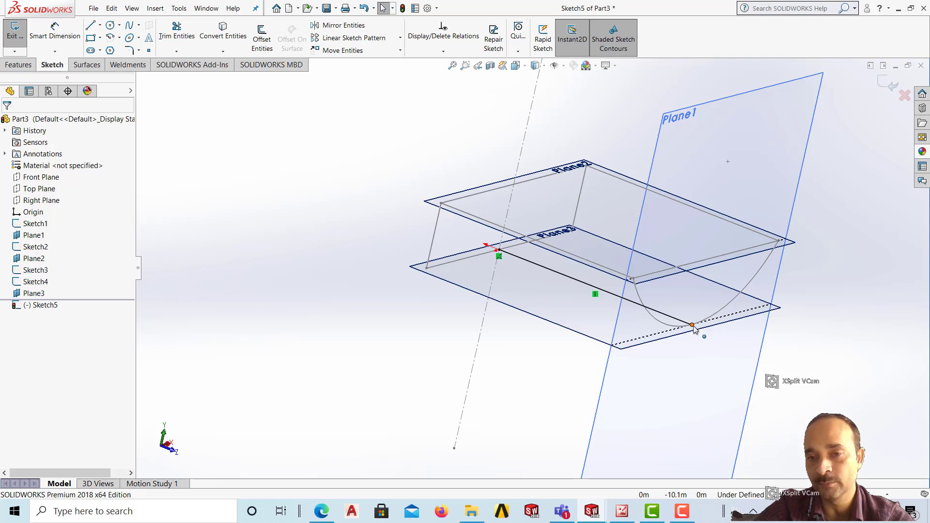
# - Pull the line's free end off the arc, constrain it coincident with the arc, and exit the sketch
pyautogui.moveTo(693, 325); pyautogui.dragTo(720, 309)
pyautogui.click(713, 378)
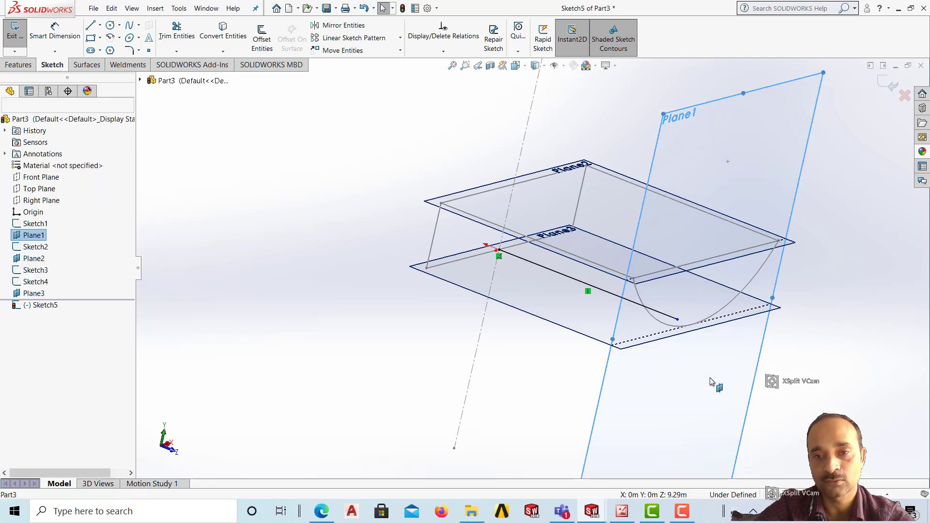
pyautogui.click(677, 320)
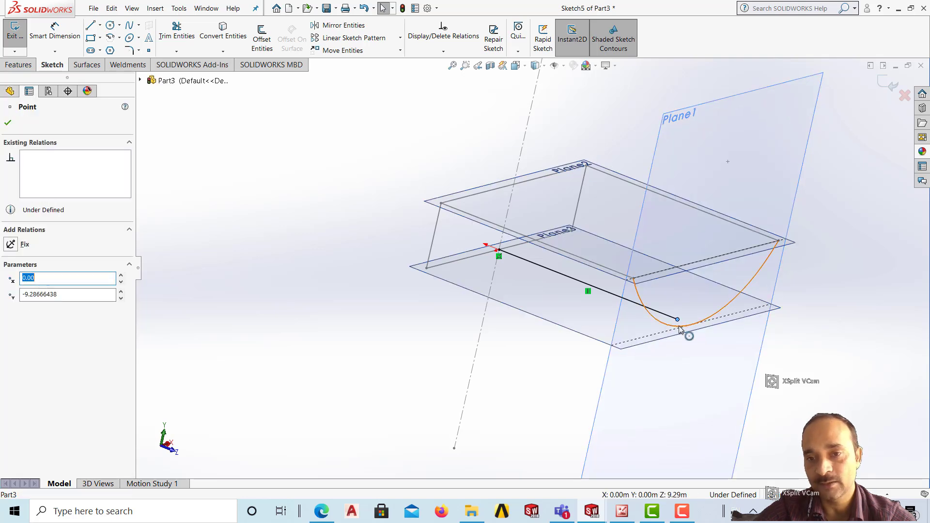
pyautogui.keyDown('ctrl'); pyautogui.click(663, 327); pyautogui.keyUp('ctrl')
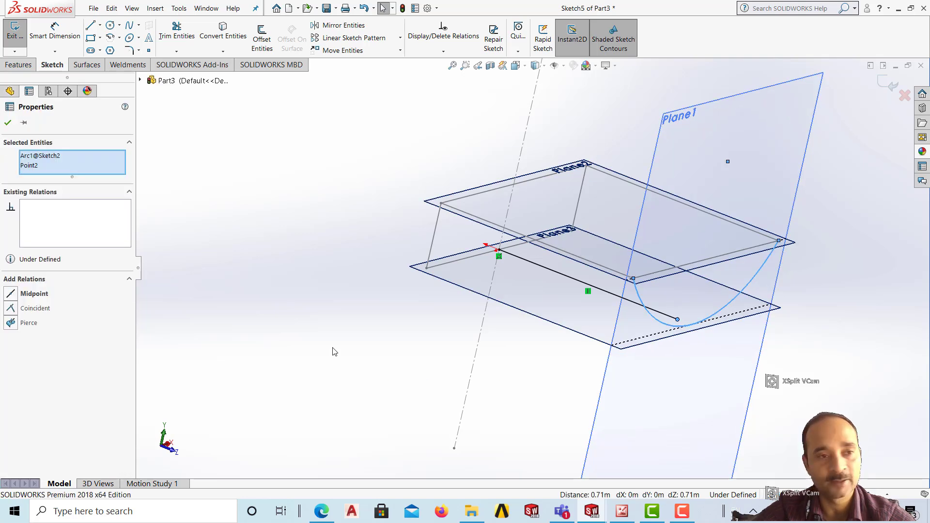
pyautogui.click(10, 309)
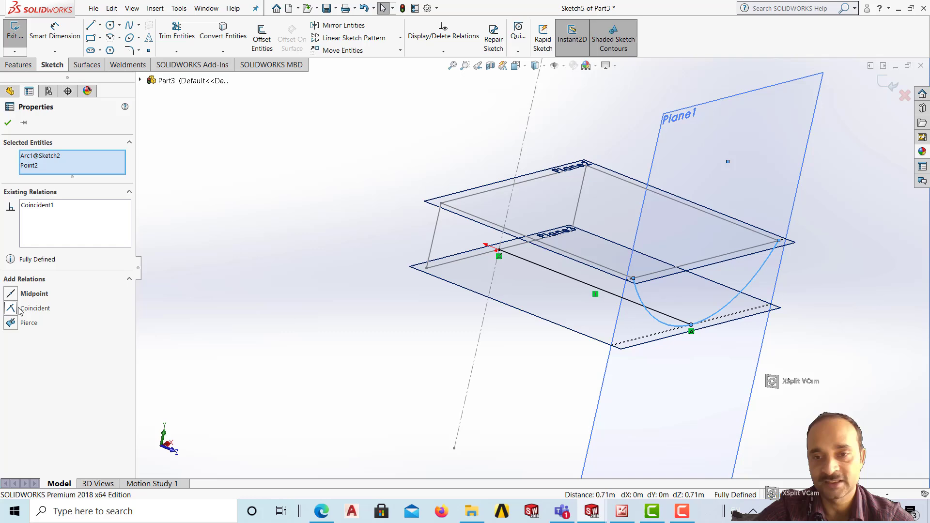
pyautogui.click(227, 355)
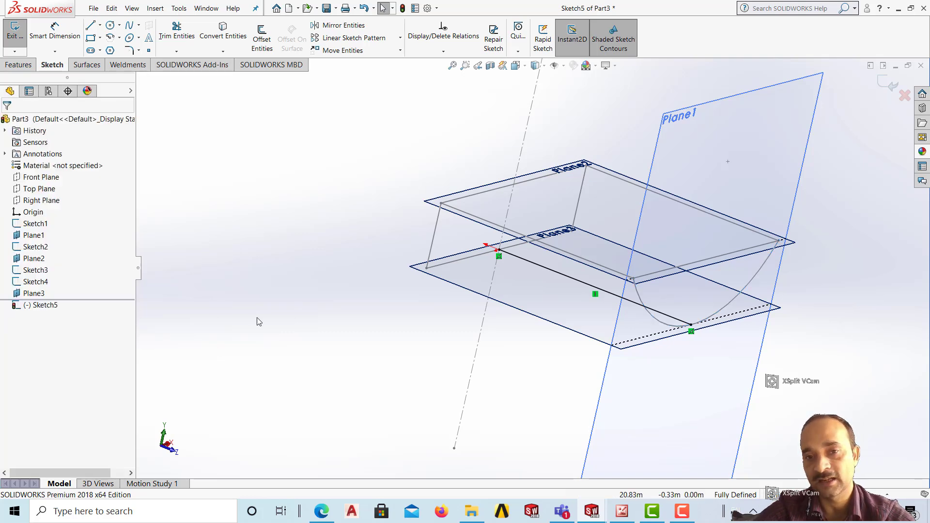
pyautogui.moveTo(259, 322)
pyautogui.mouseDown(button='middle')
pyautogui.moveTo(281, 353)
pyautogui.moveTo(243, 362)
pyautogui.moveTo(242, 352)
pyautogui.mouseUp(button='middle')
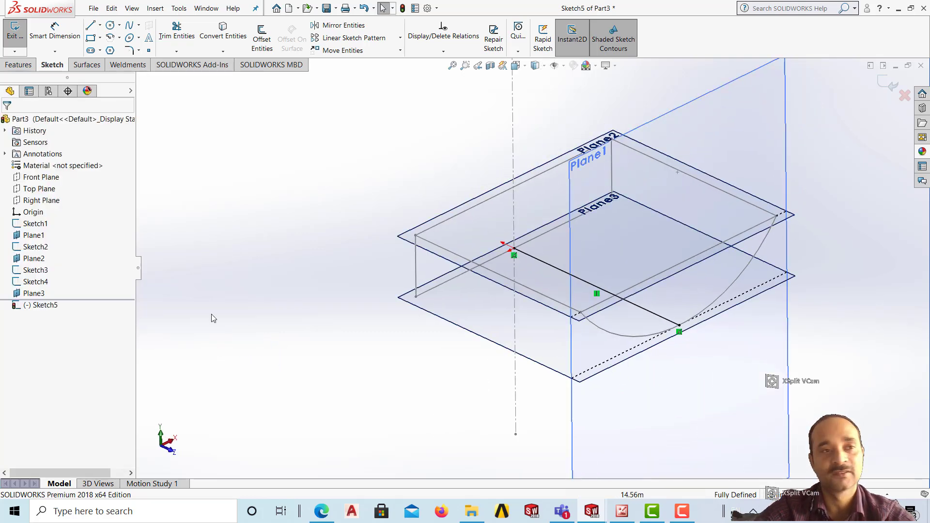
pyautogui.click(15, 35)
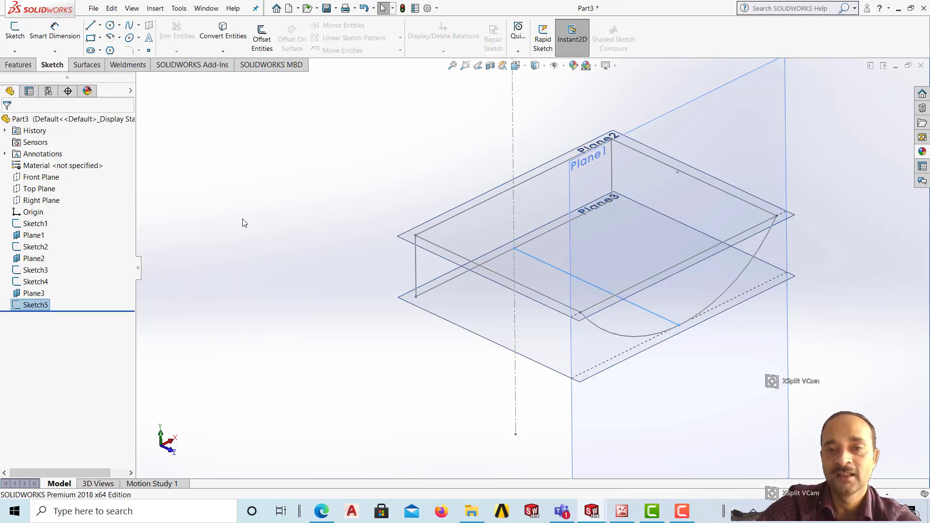
# - Hide Plane1, Plane2 and Plane3 so only the sketches remain in view
pyautogui.scroll(3, 266, 260)
pyautogui.moveTo(266, 260)
pyautogui.mouseDown(button='middle')
pyautogui.moveTo(307, 288)
pyautogui.moveTo(344, 267)
pyautogui.moveTo(314, 299)
pyautogui.moveTo(344, 318)
pyautogui.moveTo(332, 313)
pyautogui.moveTo(336, 281)
pyautogui.mouseUp(button='middle')
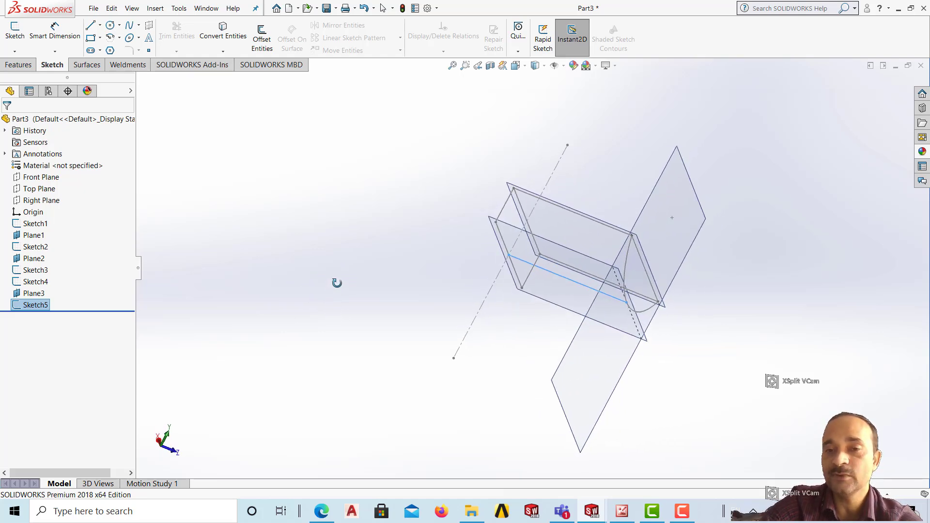
pyautogui.click(679, 193)
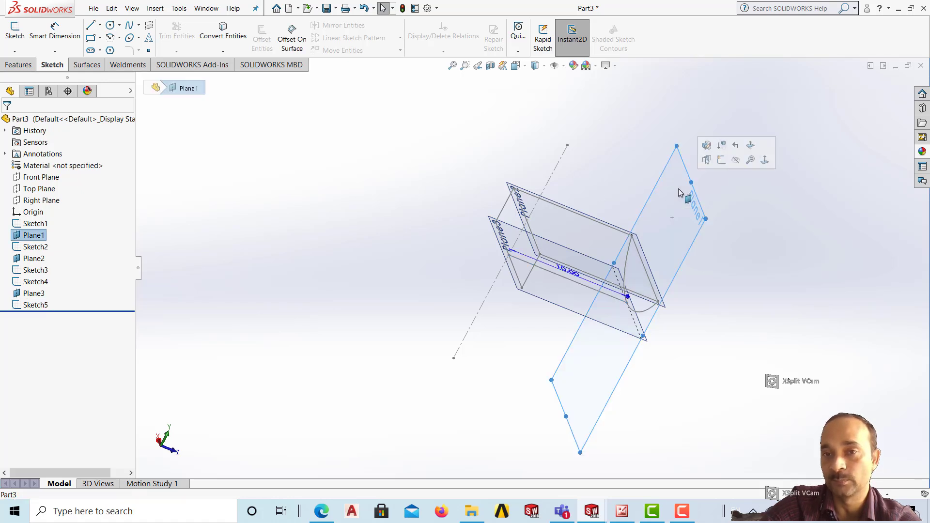
pyautogui.click(735, 159)
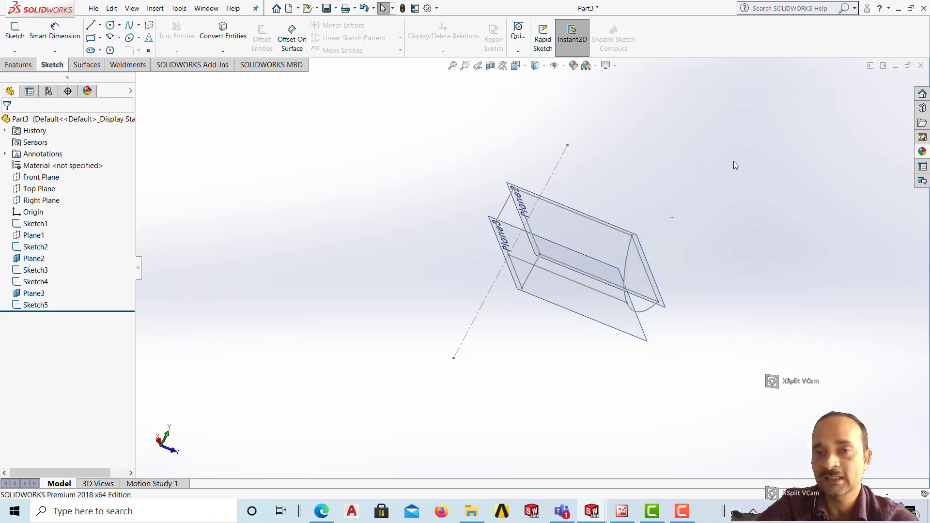
pyautogui.click(511, 187)
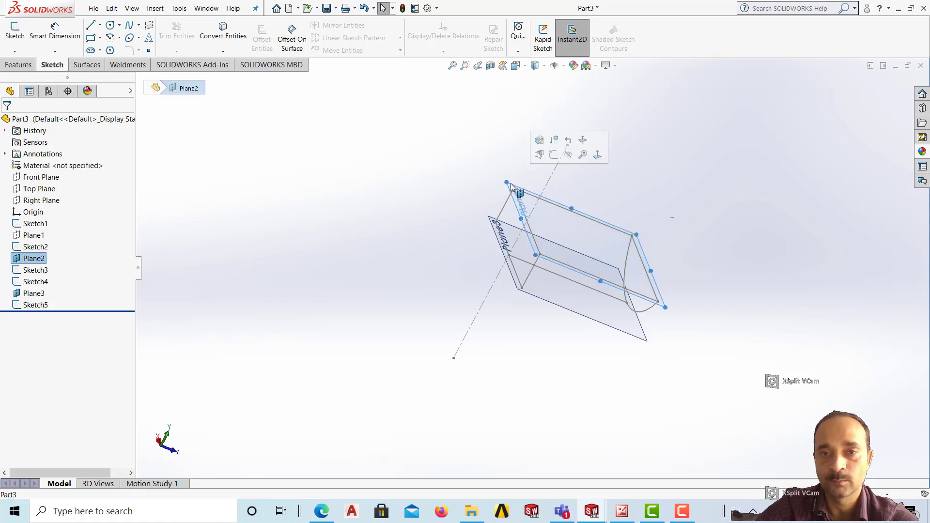
pyautogui.click(574, 152)
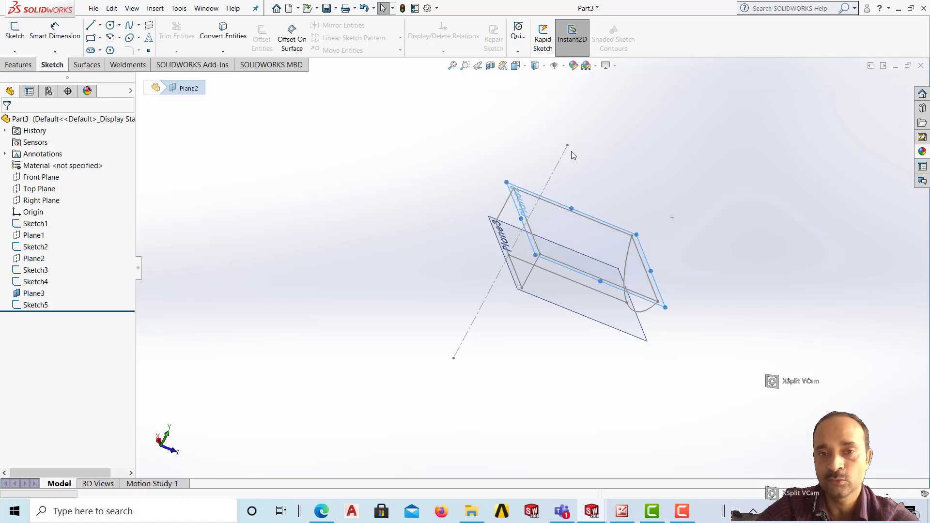
pyautogui.click(497, 221)
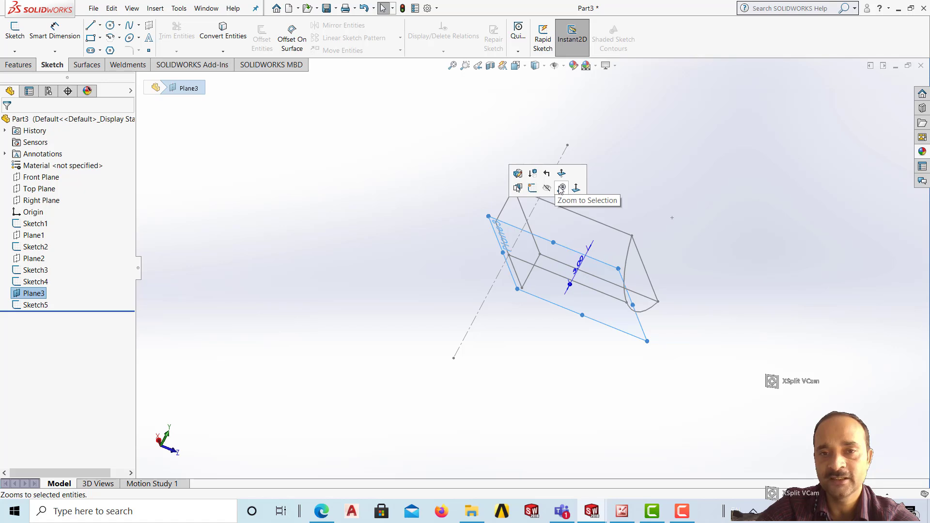
pyautogui.click(548, 188)
# - Start a Lofted Boss/Base with the rectangle sketch and the arc segment sketch as its profiles
pyautogui.moveTo(708, 316)
pyautogui.mouseDown(button='middle')
pyautogui.moveTo(670, 326)
pyautogui.moveTo(629, 288)
pyautogui.moveTo(701, 230)
pyautogui.moveTo(652, 276)
pyautogui.moveTo(649, 300)
pyautogui.mouseUp(button='middle')
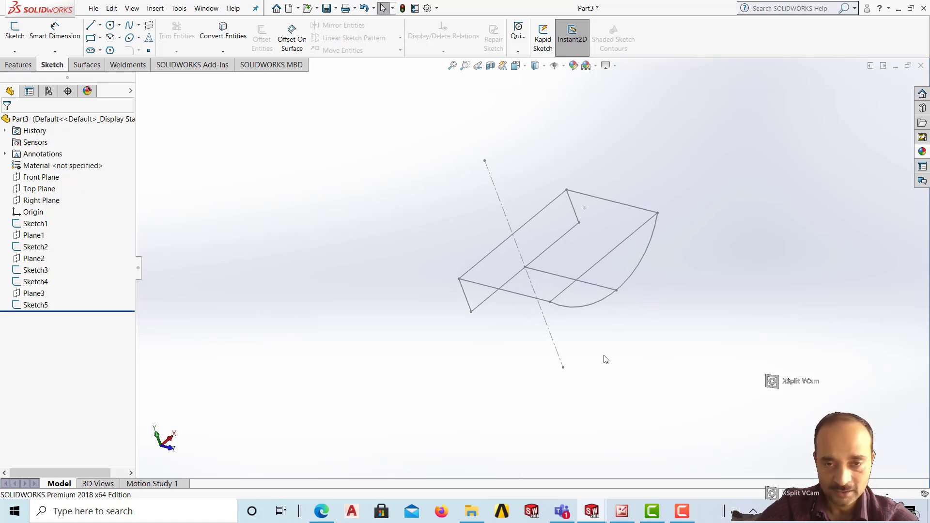
pyautogui.moveTo(487, 373); pyautogui.dragTo(516, 354, button='middle')
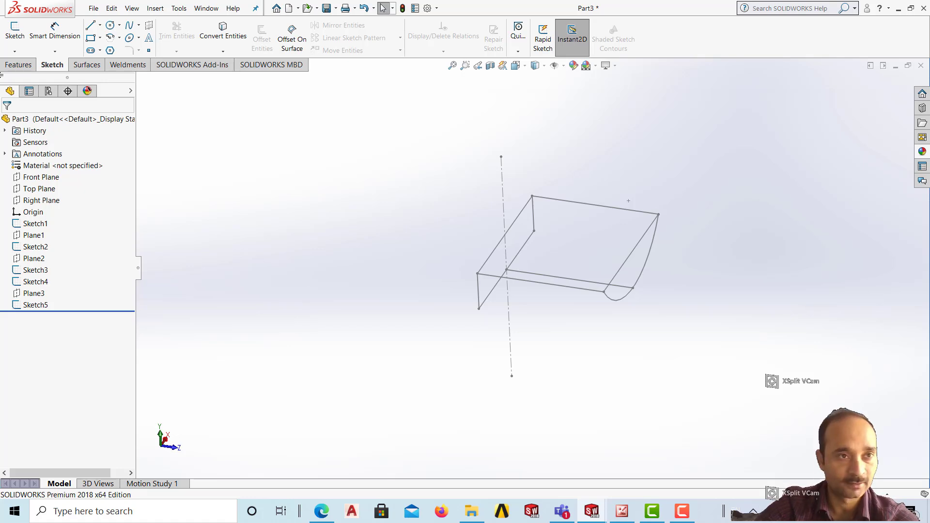
pyautogui.click(18, 65)
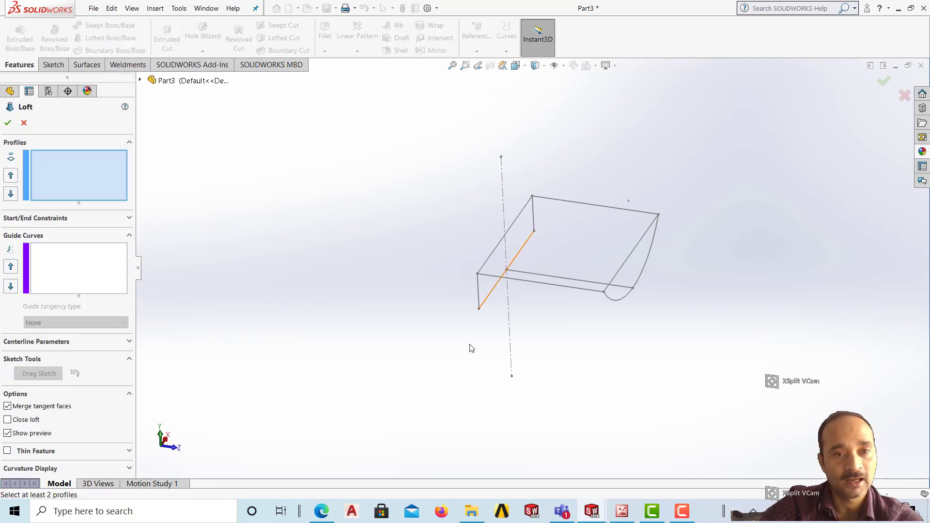
pyautogui.click(478, 287)
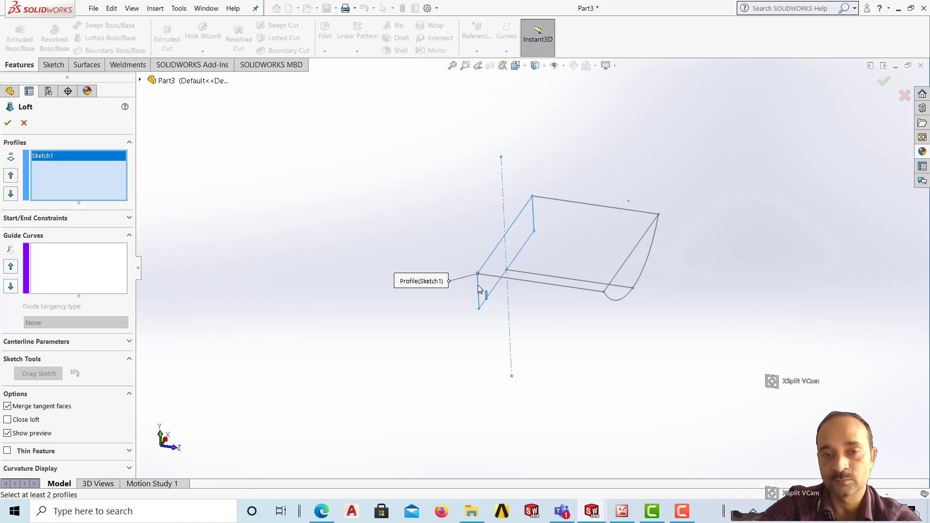
pyautogui.click(617, 306)
pyautogui.moveTo(566, 366)
pyautogui.mouseDown(button='middle')
pyautogui.moveTo(592, 361)
pyautogui.moveTo(631, 311)
pyautogui.moveTo(571, 282)
pyautogui.moveTo(507, 301)
pyautogui.moveTo(559, 336)
pyautogui.moveTo(426, 294)
pyautogui.moveTo(468, 327)
pyautogui.mouseUp(button='middle')
pyautogui.moveTo(412, 303)
pyautogui.mouseDown(button='middle')
pyautogui.moveTo(490, 335)
pyautogui.moveTo(525, 364)
pyautogui.moveTo(536, 405)
pyautogui.moveTo(523, 412)
pyautogui.moveTo(510, 353)
pyautogui.moveTo(496, 336)
pyautogui.moveTo(515, 372)
pyautogui.mouseUp(button='middle')
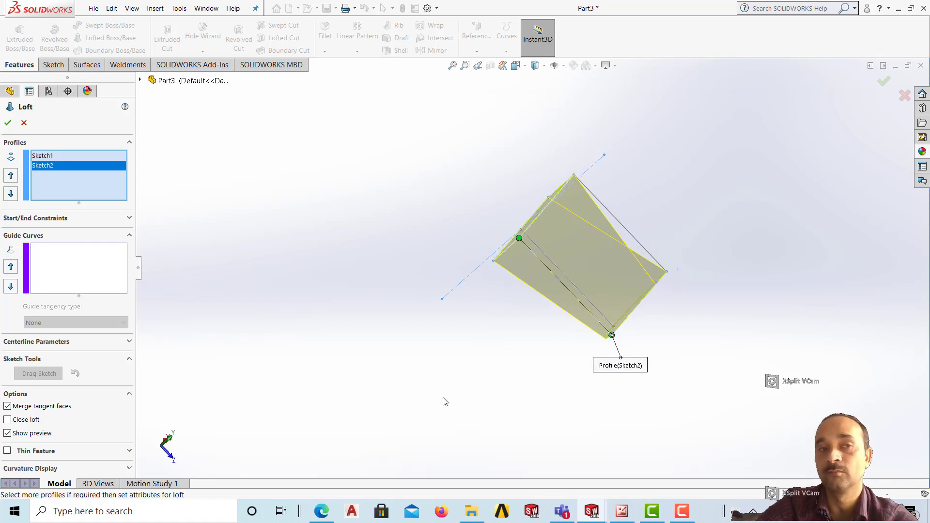
# - Add the lower middle connecting line, Sketch5, as a guide curve of the loft
pyautogui.click(63, 277)
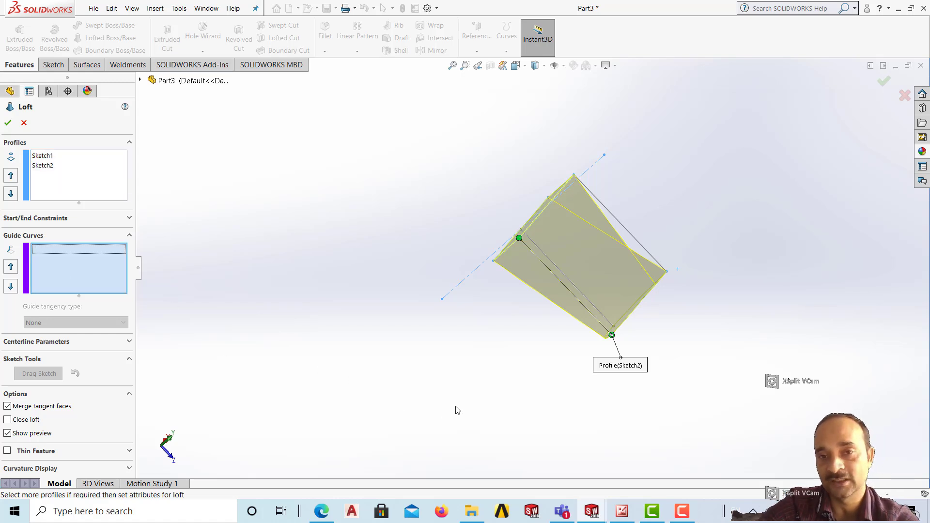
pyautogui.moveTo(457, 409)
pyautogui.mouseDown(button='middle')
pyautogui.moveTo(379, 310)
pyautogui.moveTo(321, 306)
pyautogui.mouseUp(button='middle')
pyautogui.moveTo(296, 319); pyautogui.dragTo(354, 392, button='middle')
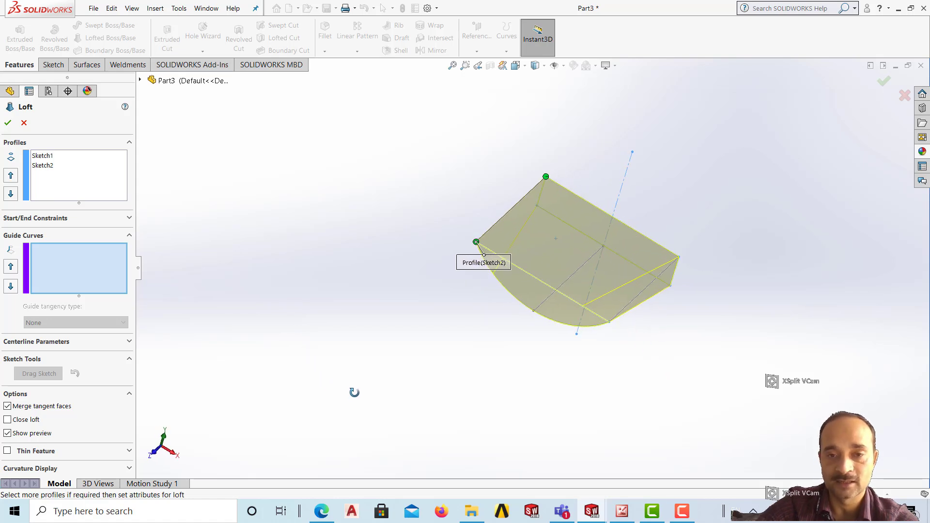
pyautogui.click(542, 302)
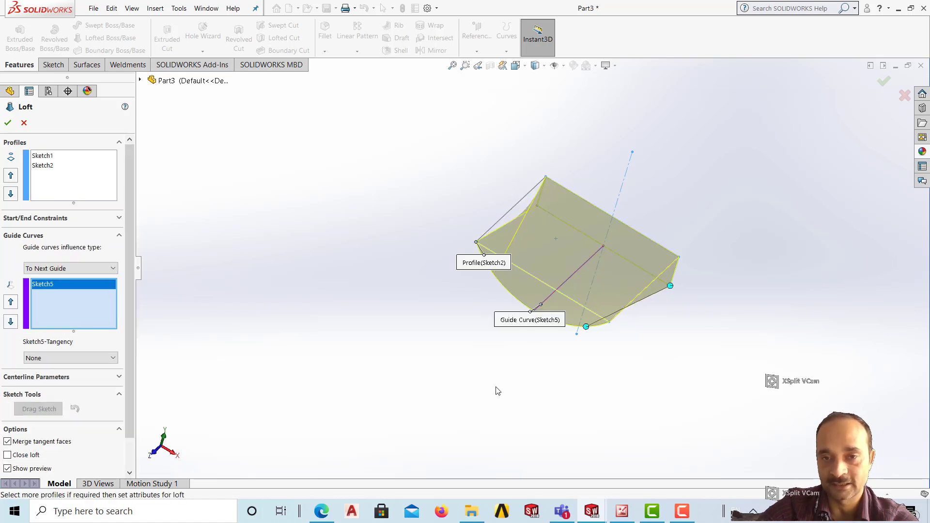
# - Add the two upper side connecting lines, Sketch3 and Sketch4, as guide curves and complete the loft
pyautogui.moveTo(498, 391); pyautogui.dragTo(453, 367, button='middle')
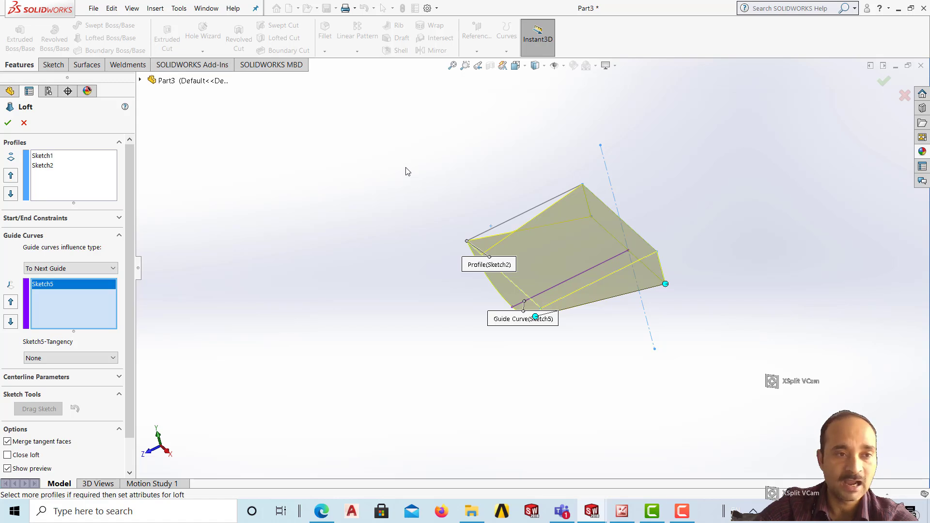
pyautogui.click(519, 215)
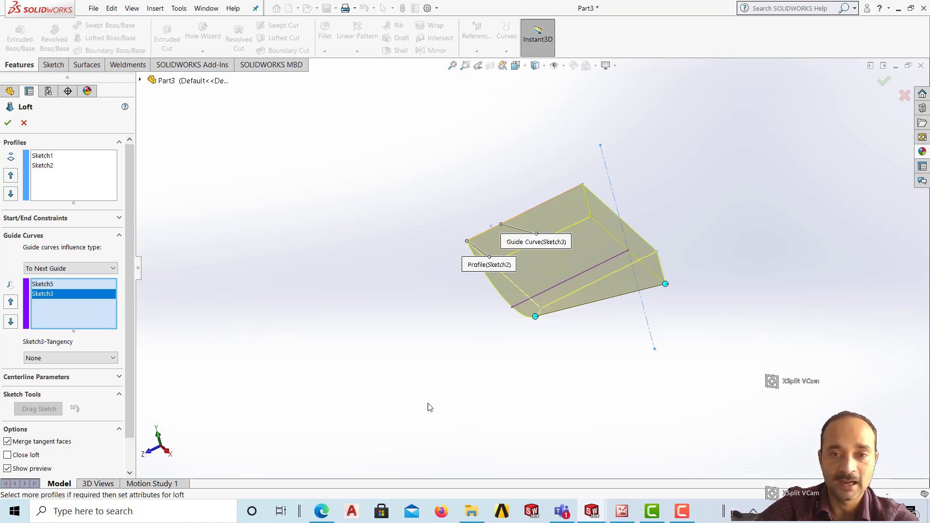
pyautogui.click(596, 282)
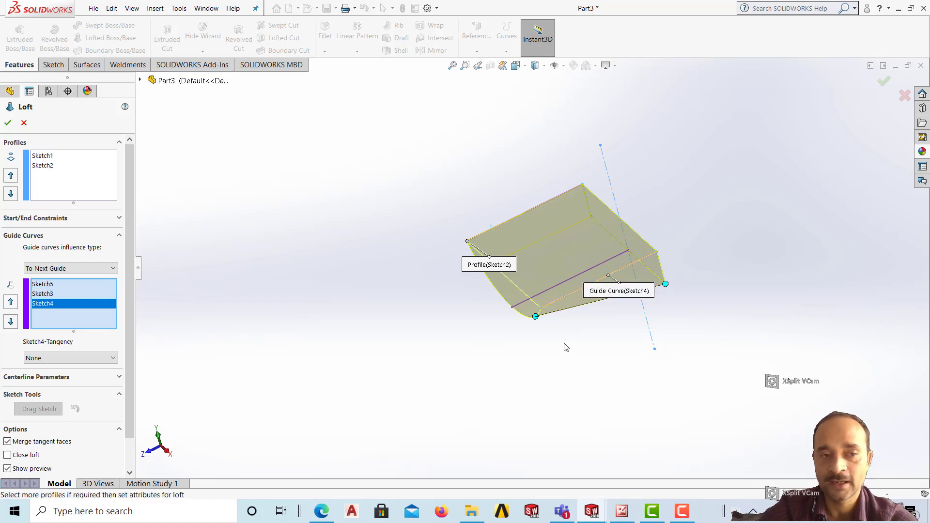
pyautogui.moveTo(320, 390); pyautogui.dragTo(412, 405, button='middle')
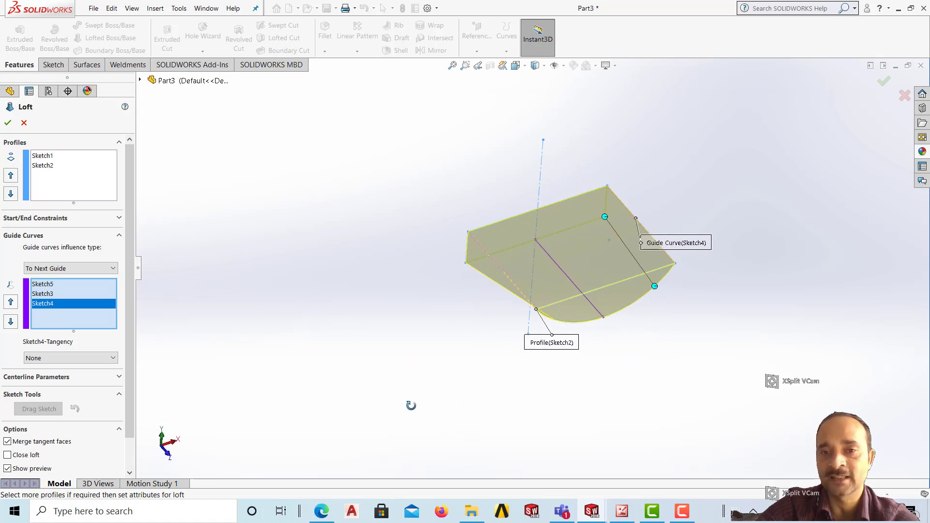
pyautogui.click(882, 82)
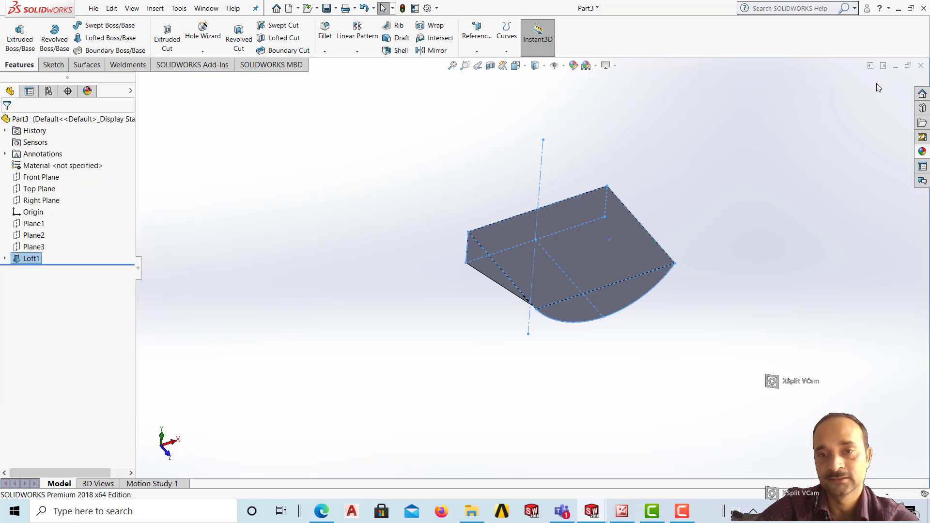
# - Start a Shell with 0.08 m thickness that removes the loft's flat upper face, and turn on its preview
pyautogui.moveTo(788, 262); pyautogui.dragTo(737, 393, button='middle')
pyautogui.click(776, 332)
pyautogui.moveTo(776, 332); pyautogui.dragTo(469, 408, button='middle')
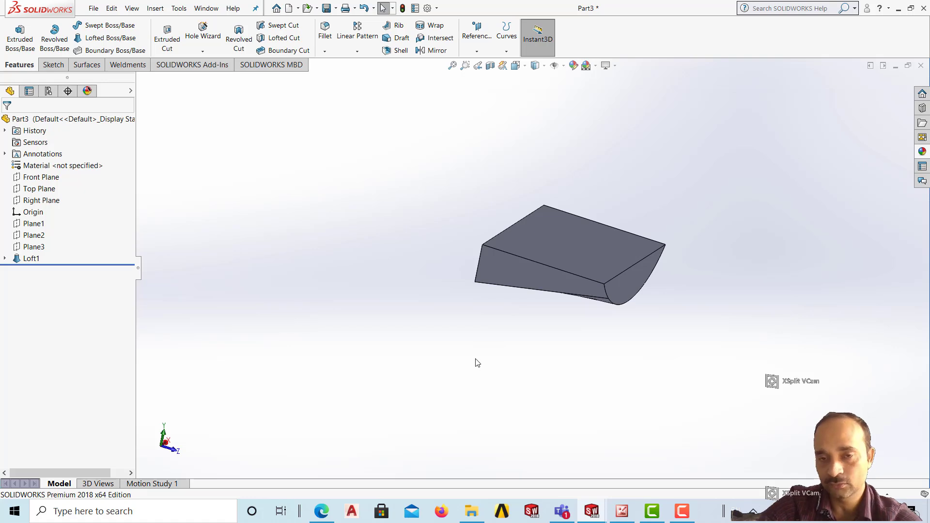
pyautogui.moveTo(477, 362); pyautogui.dragTo(459, 398, button='middle')
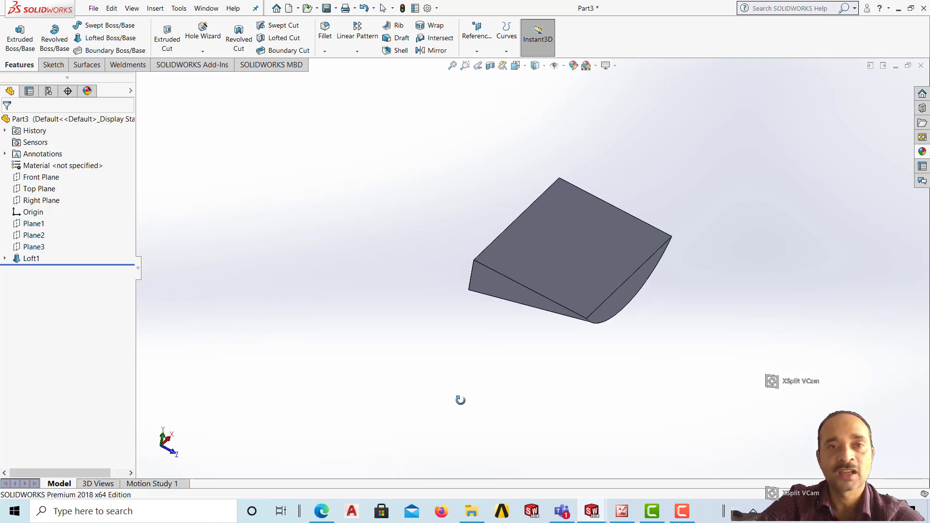
pyautogui.click(397, 50)
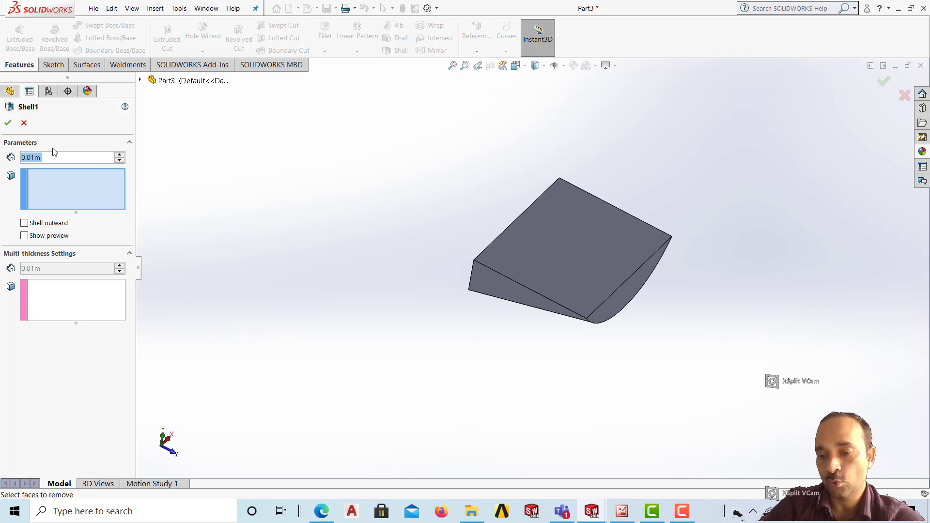
pyautogui.write('.08')
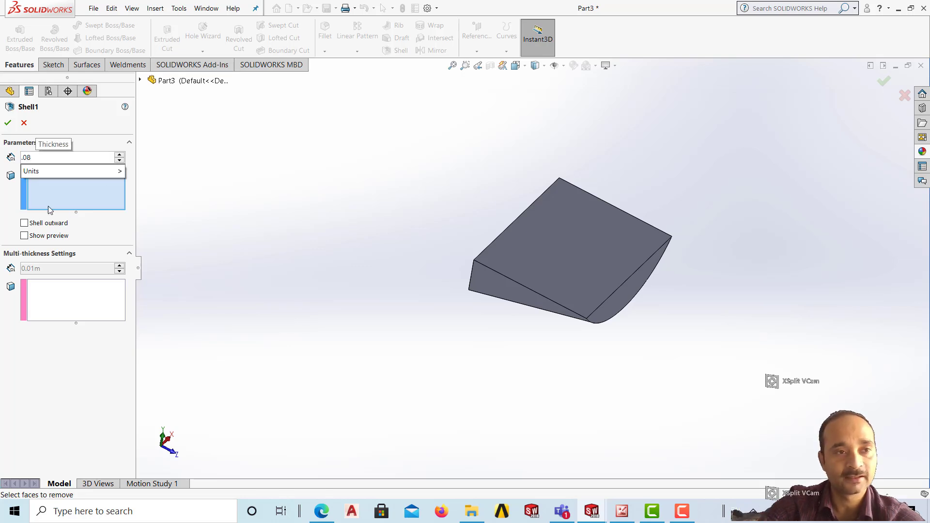
pyautogui.press('Tab')
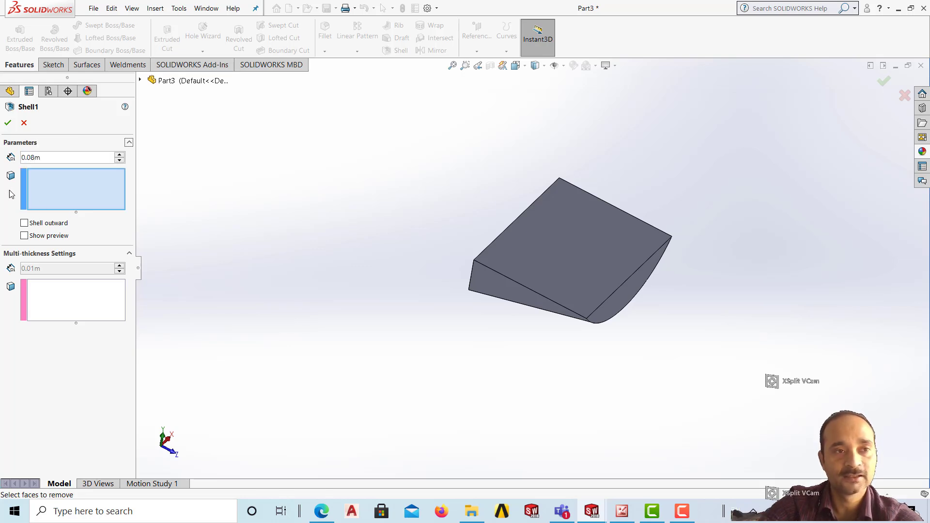
pyautogui.click(566, 240)
pyautogui.click(24, 236)
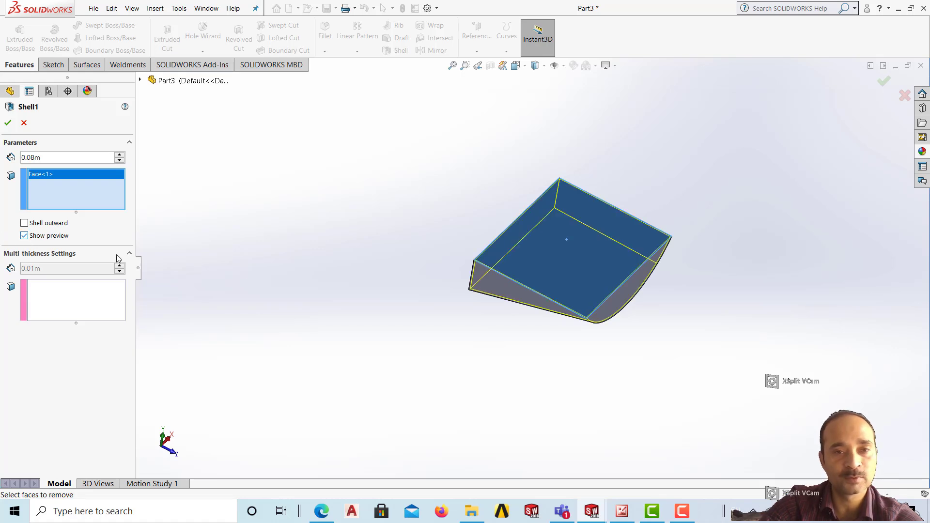
# - Set the shell thickness to 0.10 m
pyautogui.moveTo(329, 349); pyautogui.dragTo(342, 325, button='middle')
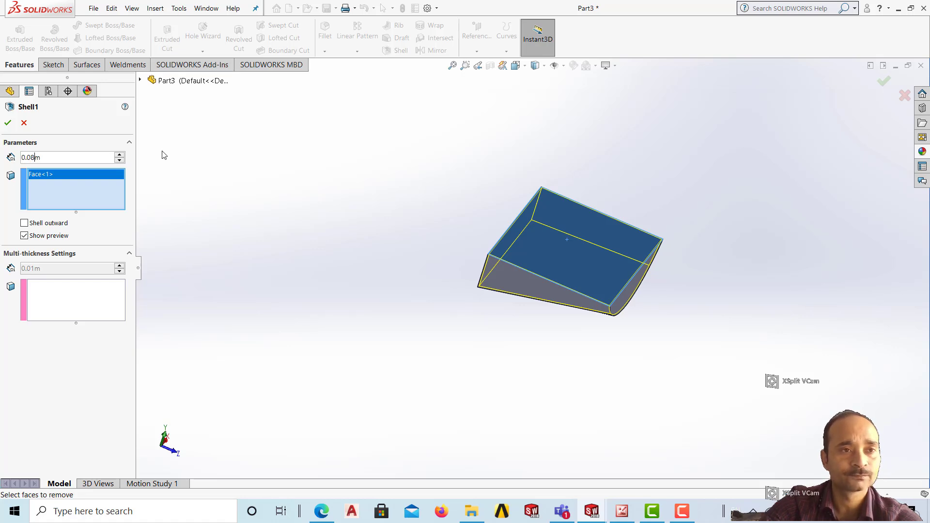
pyautogui.press('BackSpace')
pyautogui.press('BackSpace')
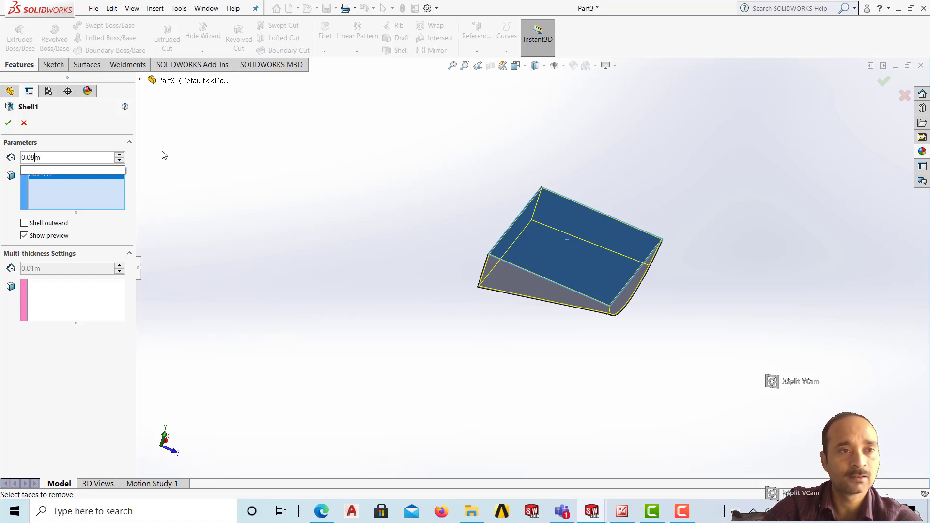
pyautogui.write('1')
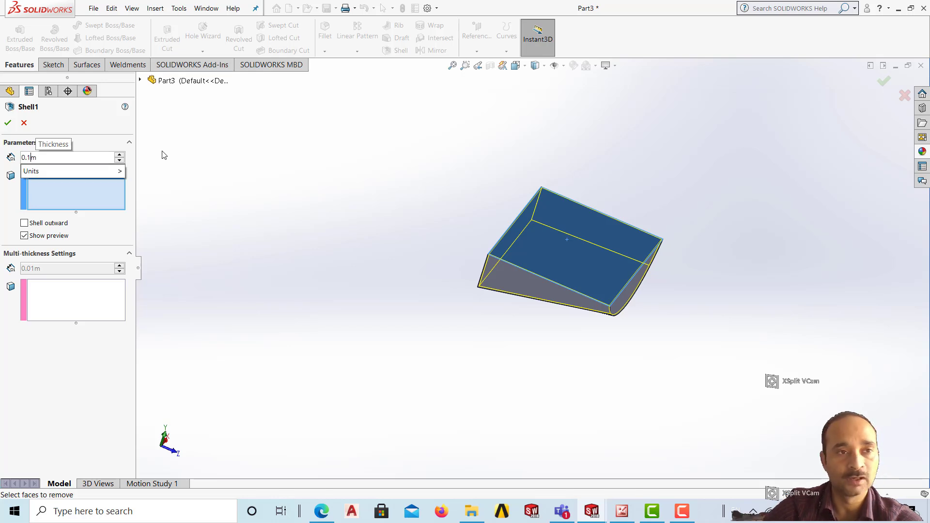
pyautogui.press('Return')
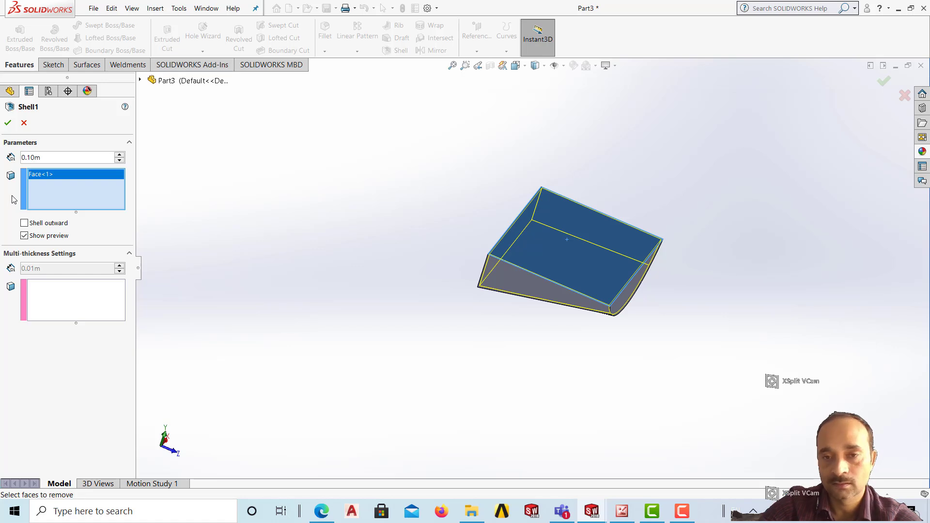
# - Set the shell thickness to 0.20 m and complete the shell
pyautogui.click(31, 157)
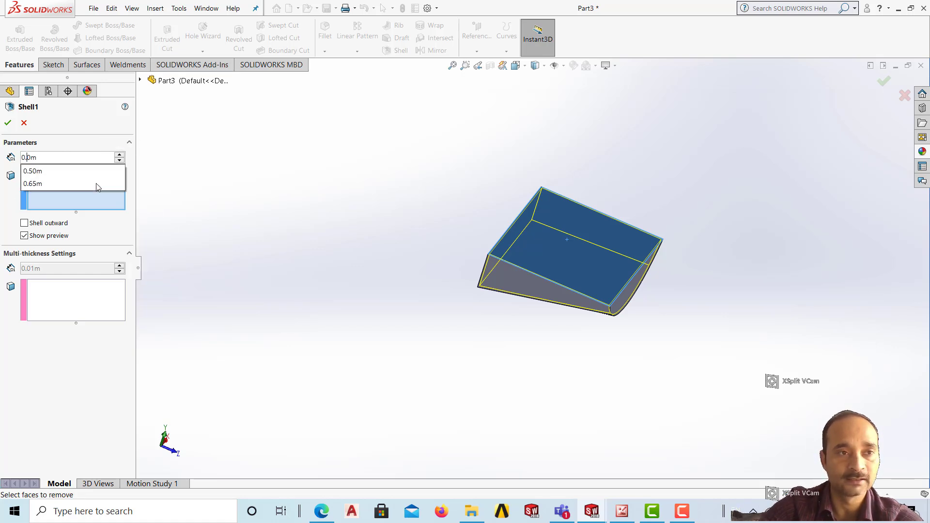
pyautogui.press('BackSpace')
pyautogui.write('2')
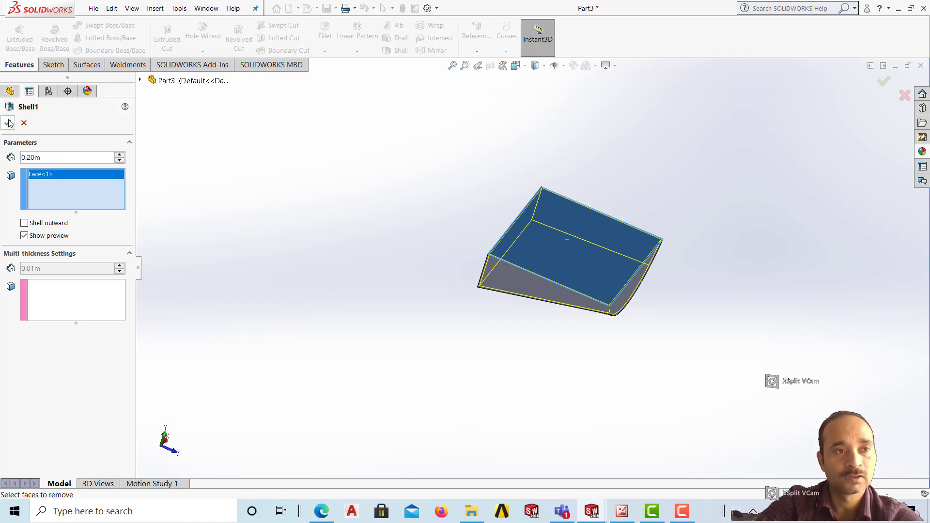
pyautogui.press('Return')
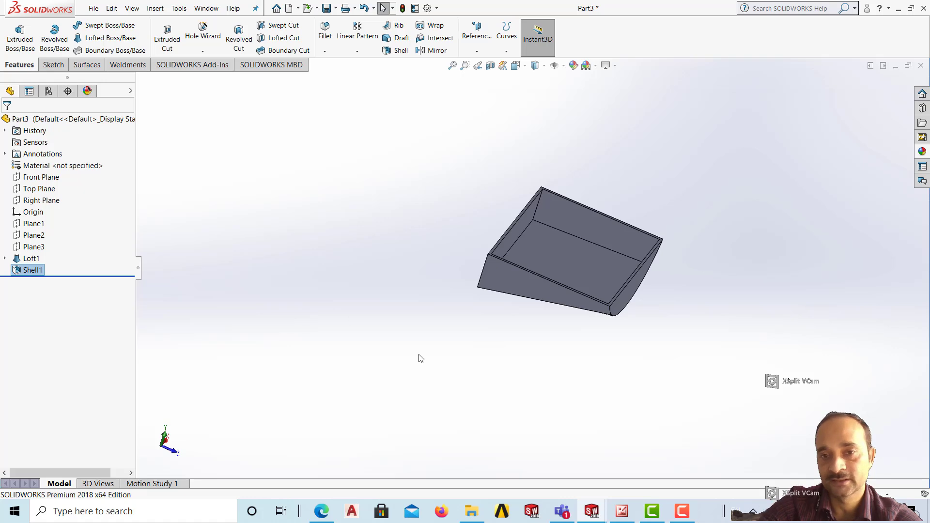
# - Start a sketch on the arc-segment end face and draw a corner rectangle about 3.79 m by 1.12 m above the origin
pyautogui.moveTo(421, 358); pyautogui.dragTo(358, 388, button='middle')
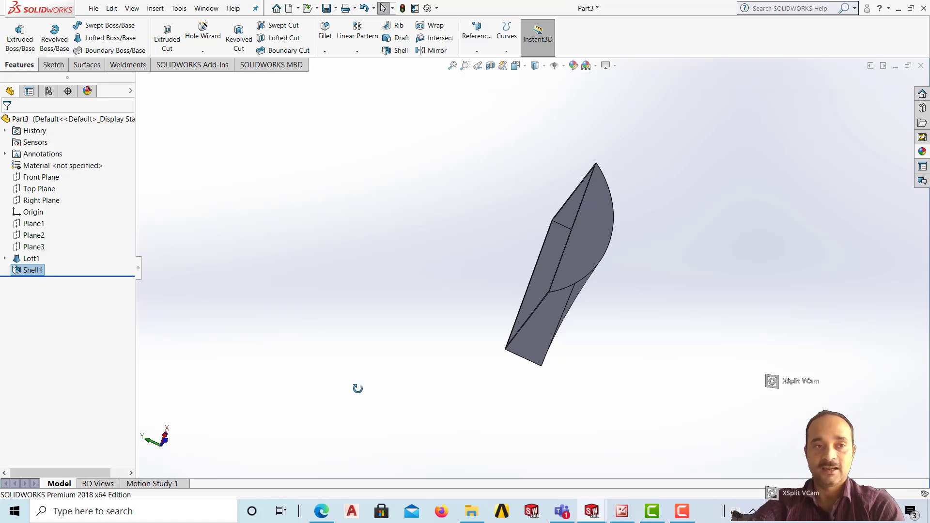
pyautogui.click(585, 246)
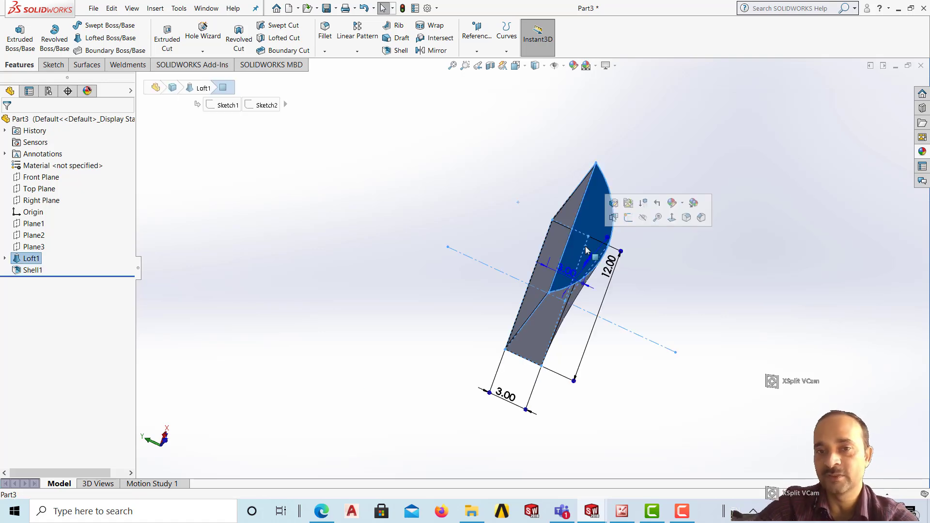
pyautogui.click(628, 217)
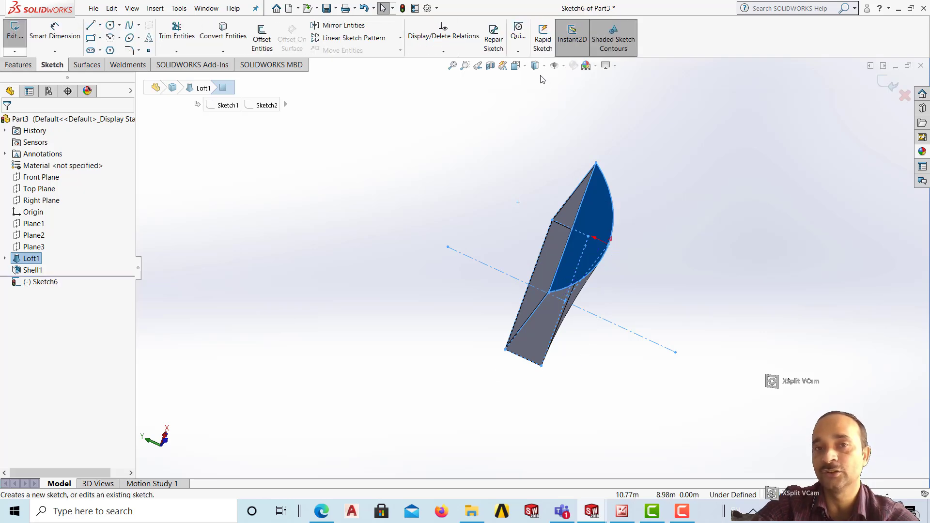
pyautogui.click(515, 66)
pyautogui.click(570, 121)
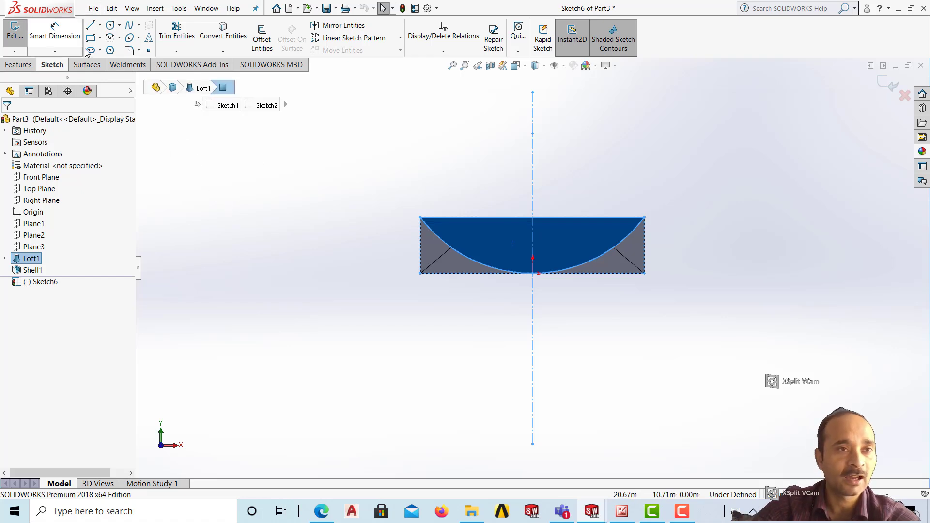
pyautogui.click(498, 235)
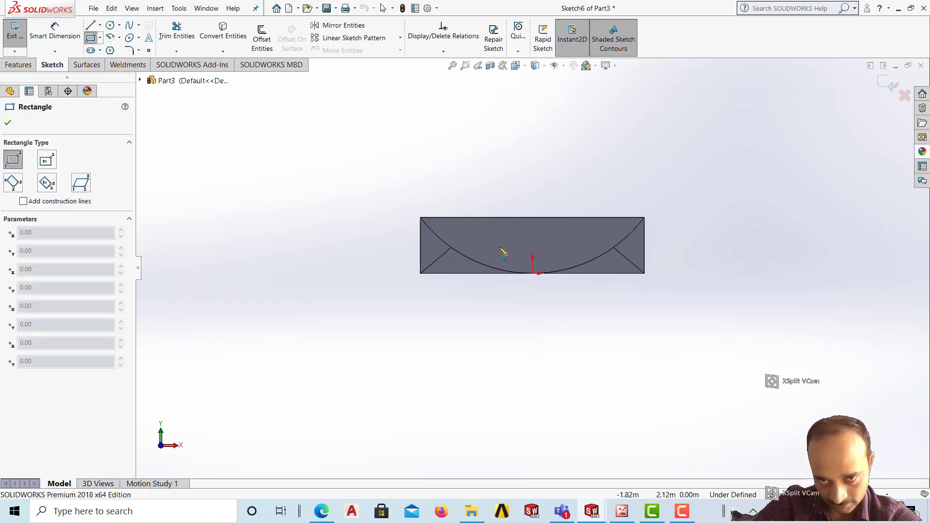
pyautogui.click(569, 255)
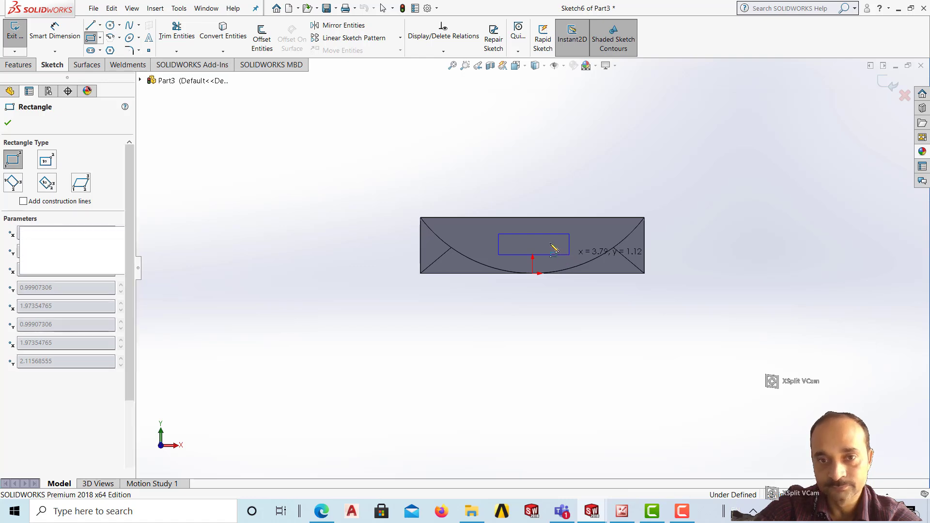
# - Draw a vertical centerline about 7.1 m long upward from the origin through the rectangle
pyautogui.click(100, 24)
pyautogui.click(118, 47)
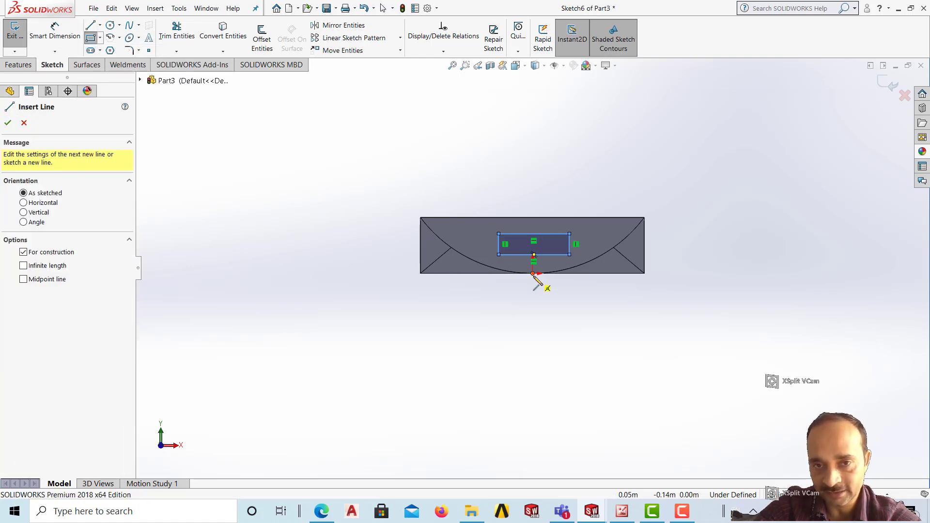
pyautogui.click(533, 274)
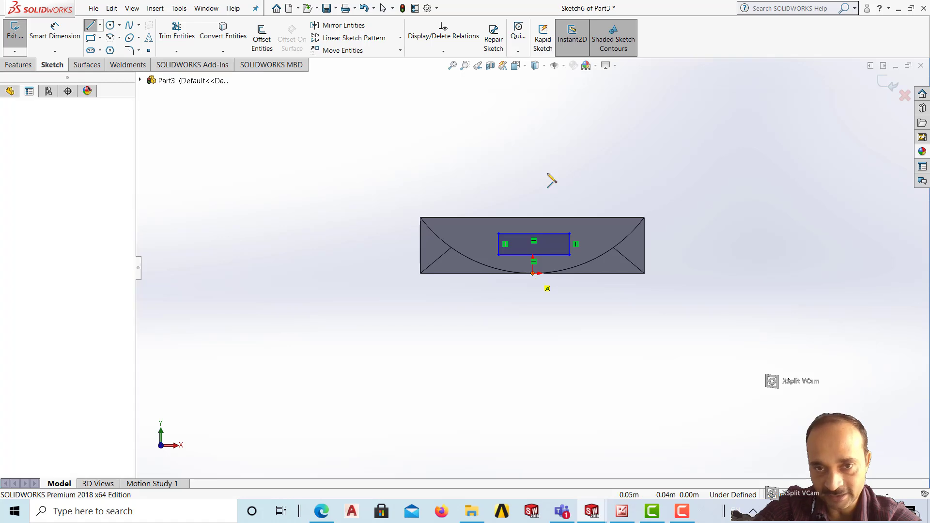
pyautogui.click(533, 140)
pyautogui.press('Escape')
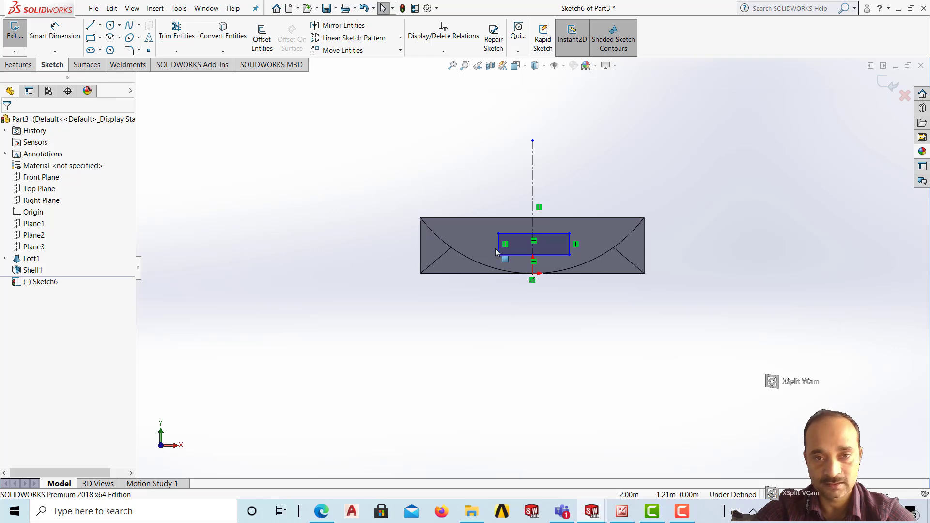
# - Make the rectangle's two vertical sides symmetric about the centerline
pyautogui.click(535, 261)
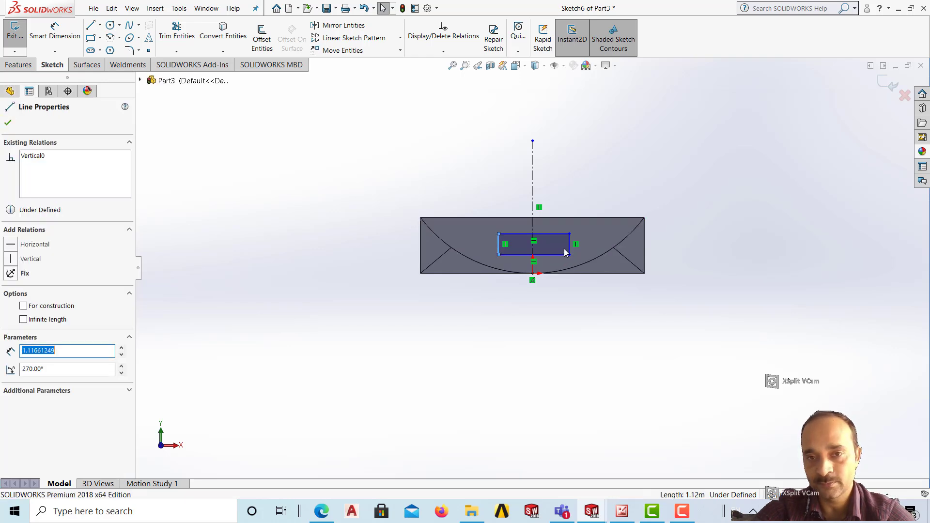
pyautogui.keyDown('ctrl'); pyautogui.click(569, 247); pyautogui.keyUp('ctrl')
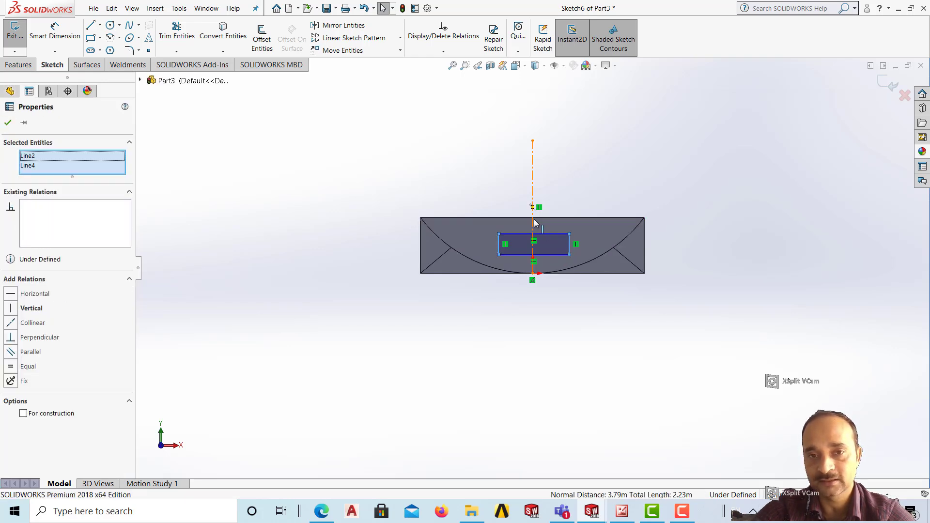
pyautogui.keyDown('ctrl'); pyautogui.click(532, 226); pyautogui.keyUp('ctrl')
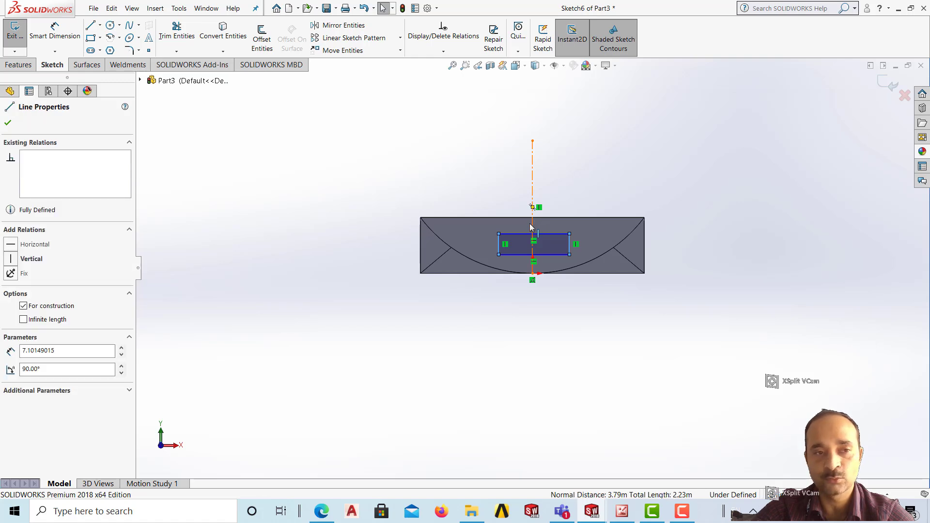
pyautogui.click(12, 382)
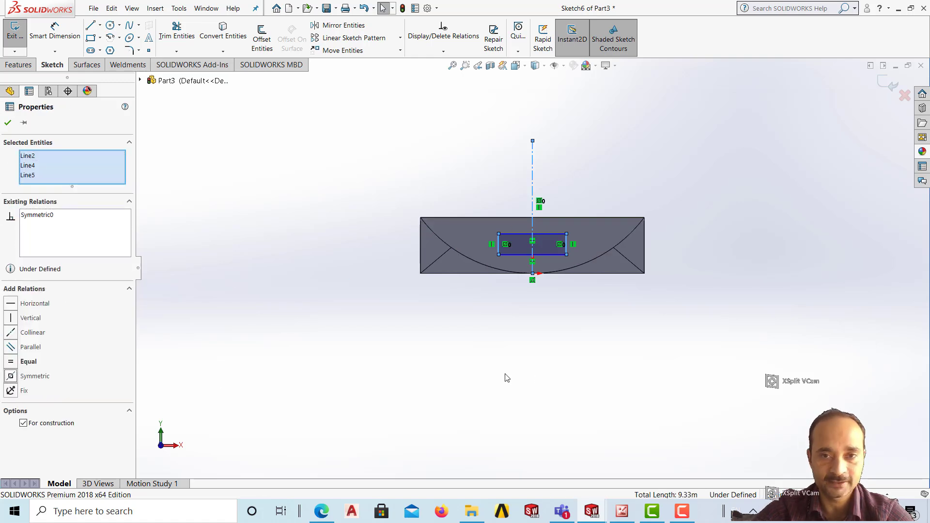
pyautogui.click(536, 299)
# - Dimension the rectangle's top line so the rectangle is 2 m wide
pyautogui.click(55, 34)
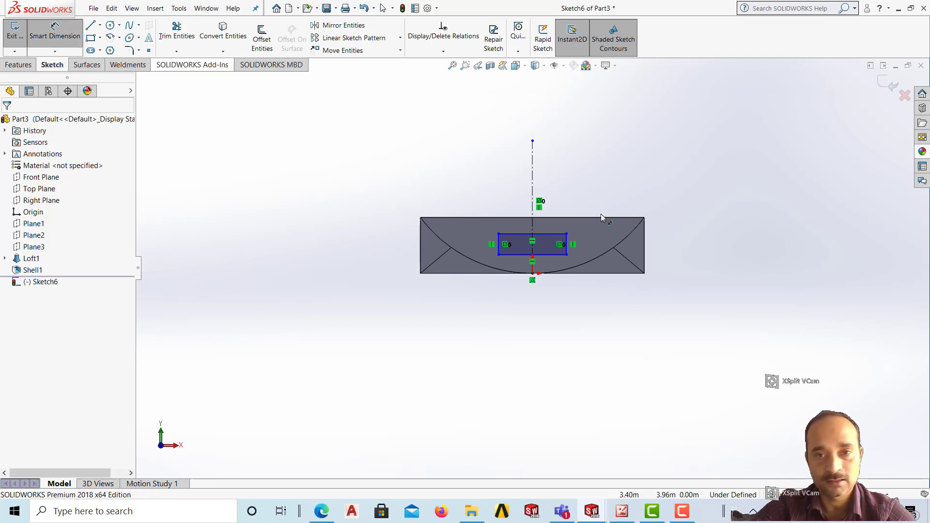
pyautogui.click(555, 219)
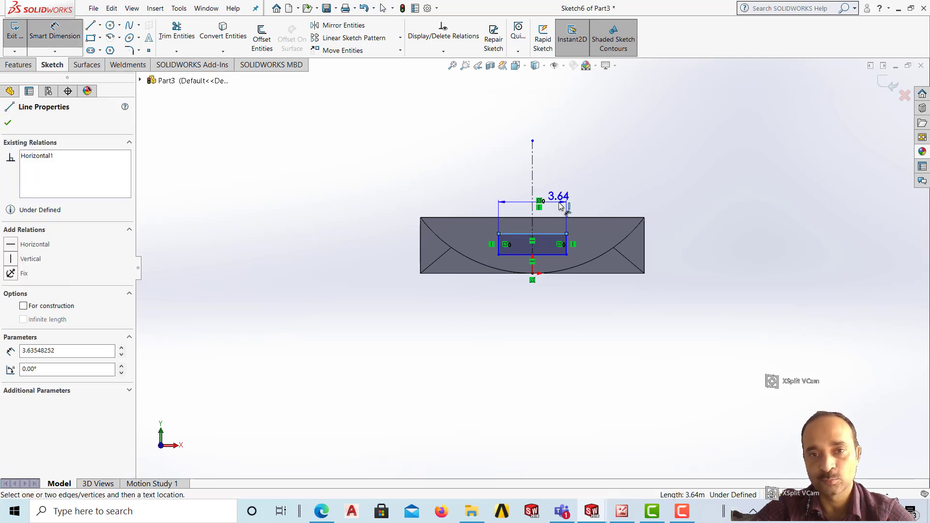
pyautogui.click(557, 207)
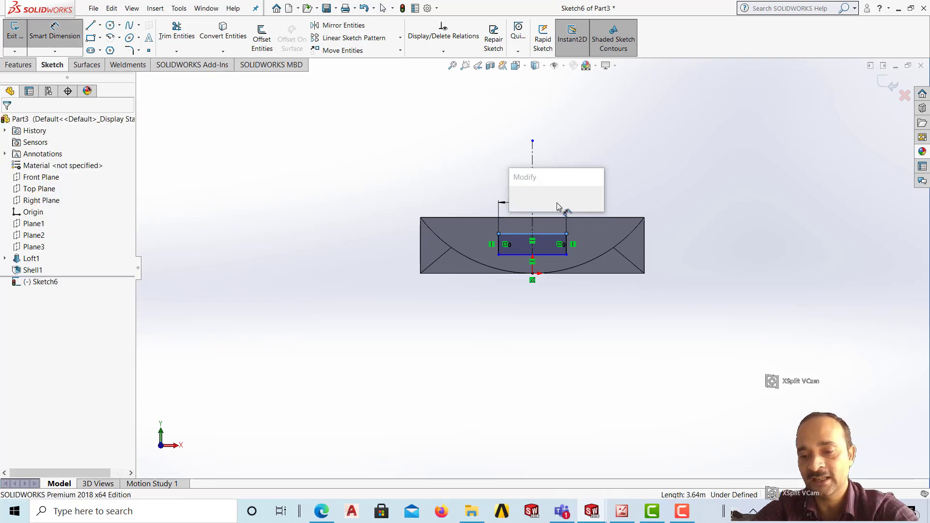
pyautogui.write('2')
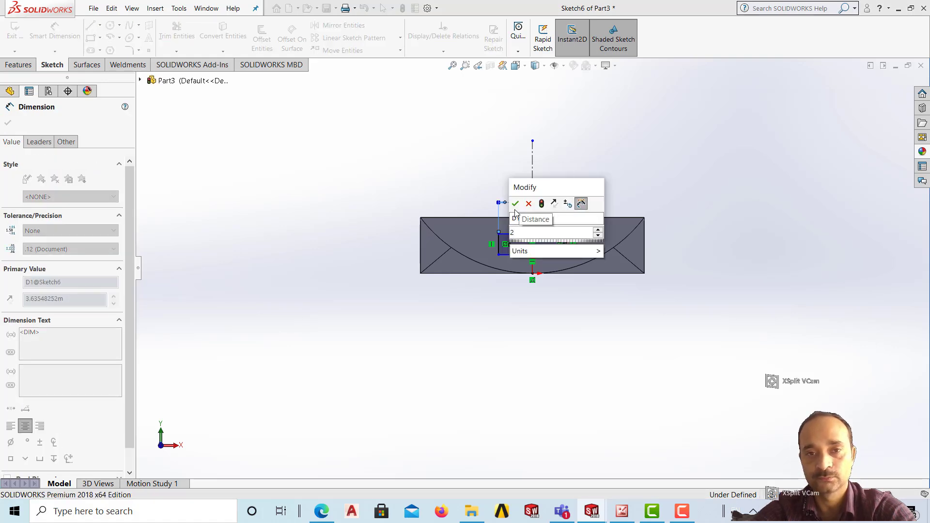
pyautogui.click(515, 204)
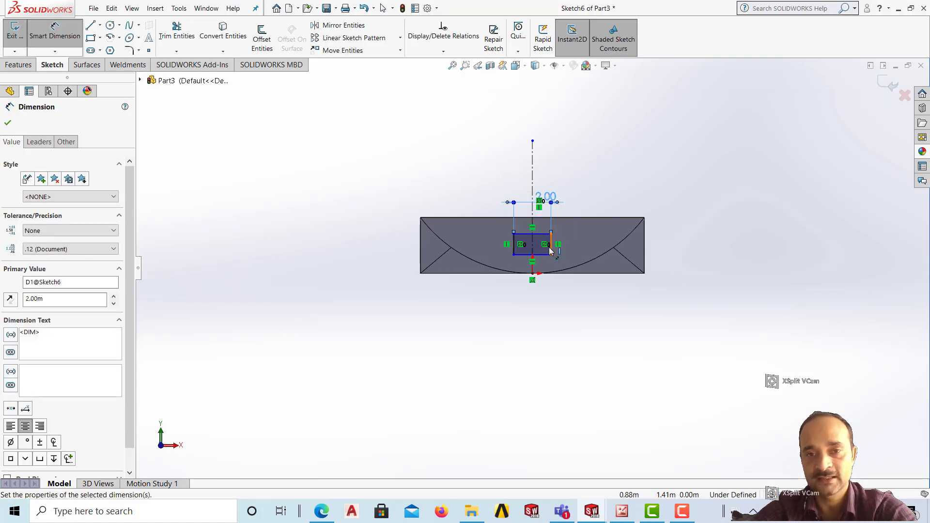
# - Dimension the rectangle's vertical side so the rectangle is 2 m high
pyautogui.click(551, 245)
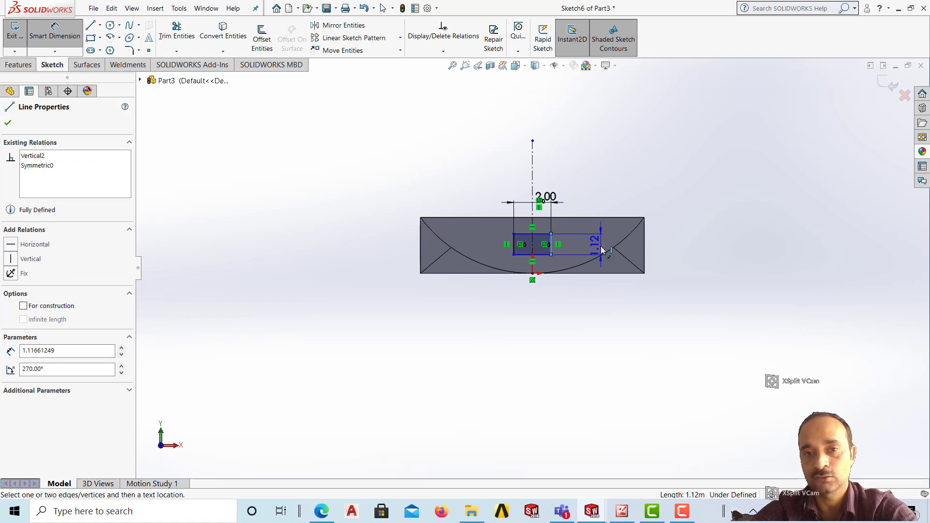
pyautogui.click(601, 246)
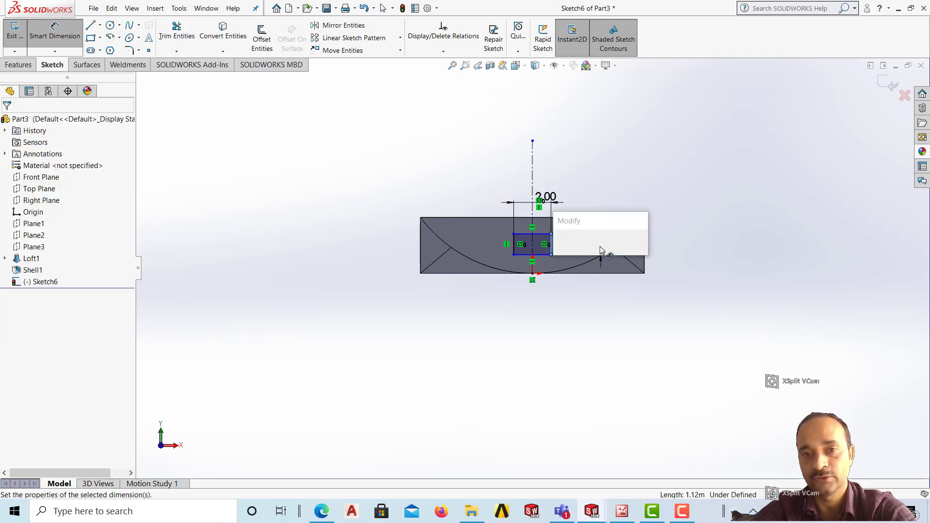
pyautogui.write('2')
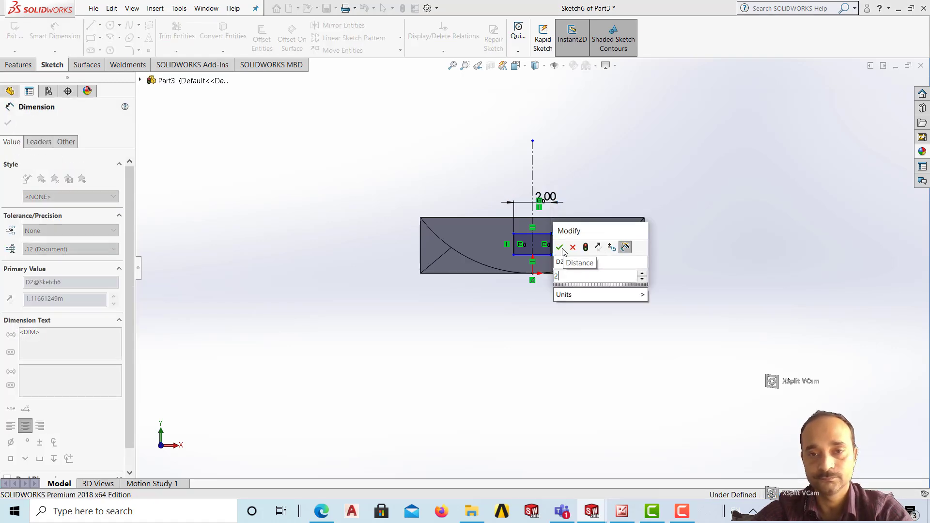
pyautogui.click(561, 248)
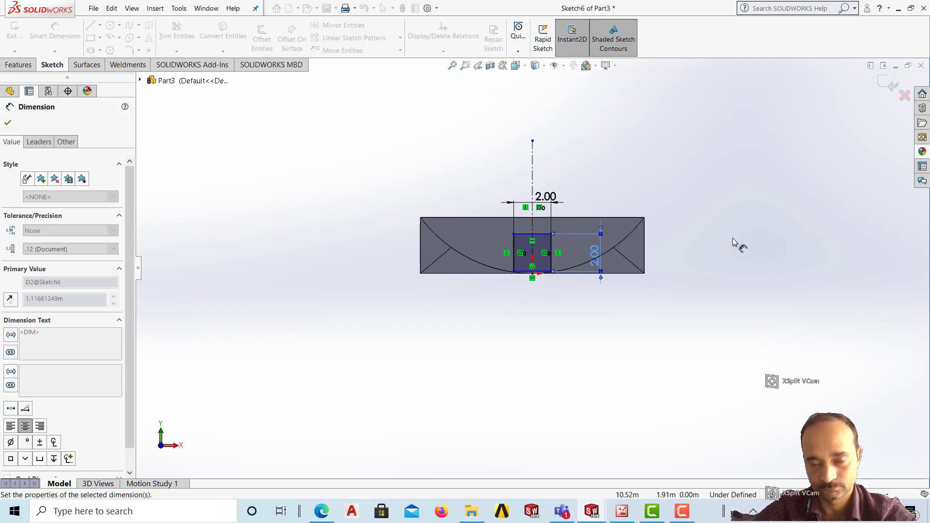
# - Dimension the gap between the end face's top edge and the square's top line as 0.05 m
pyautogui.click(473, 220)
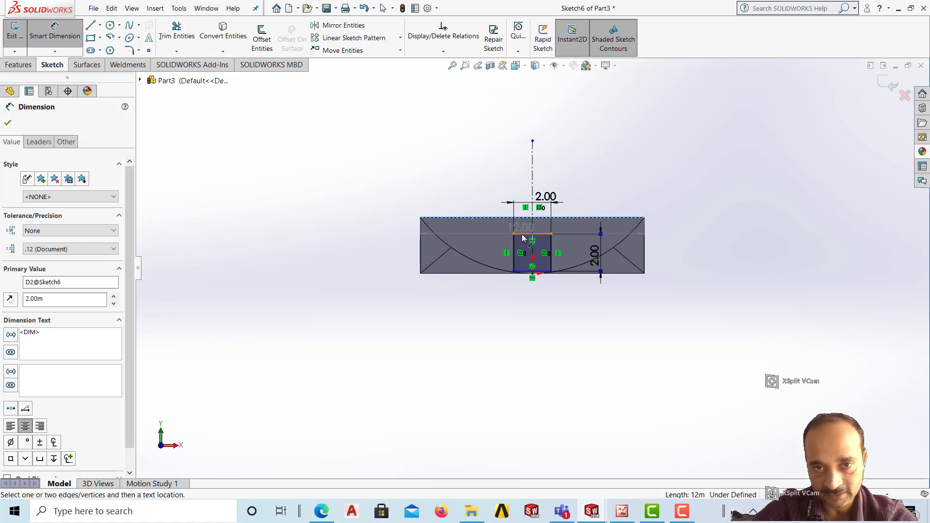
pyautogui.click(523, 238)
pyautogui.click(477, 231)
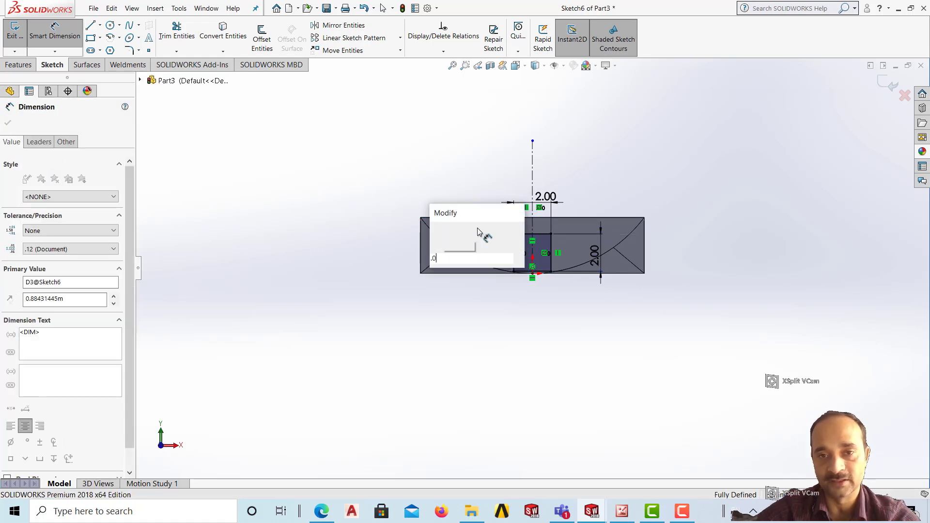
pyautogui.press('Return')
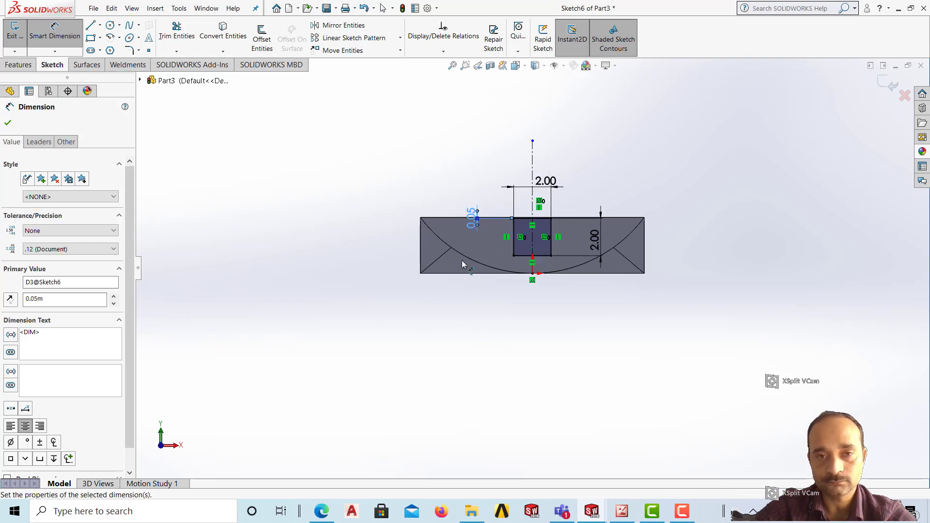
# - Set the gap between the end face's top edge and the square to 0.50 m and exit the sketch
pyautogui.doubleClick(472, 217)
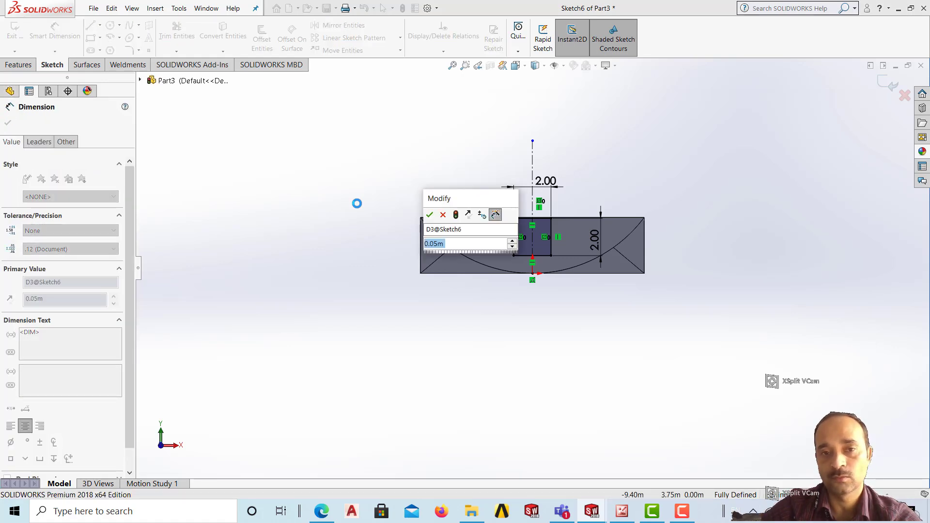
pyautogui.write('.5')
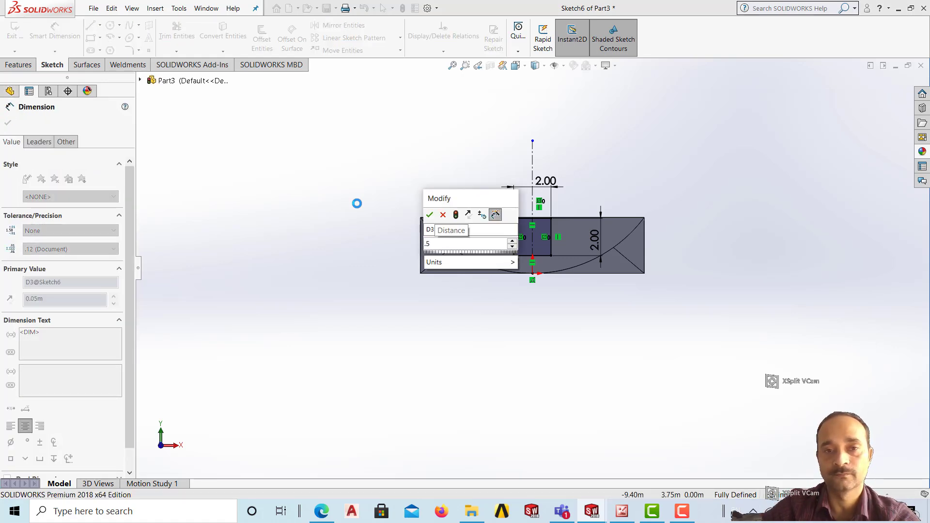
pyautogui.click(429, 215)
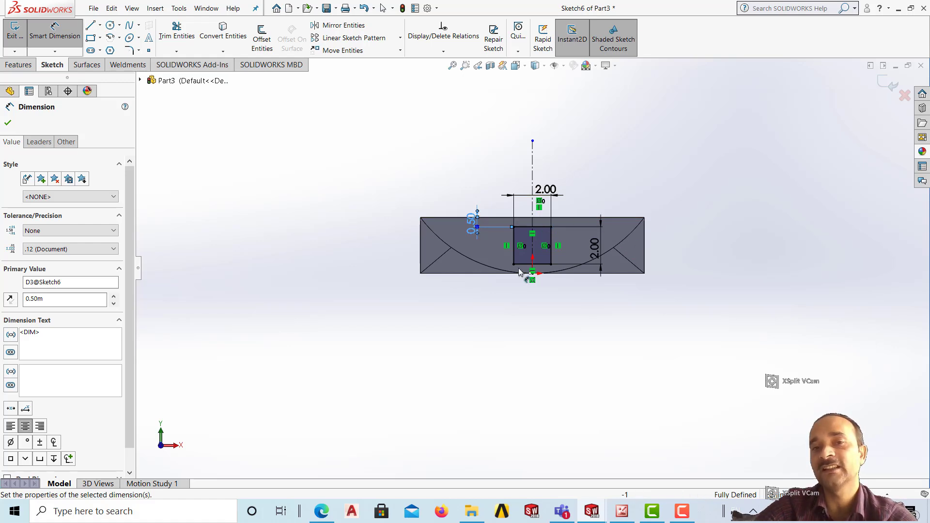
pyautogui.click(530, 333)
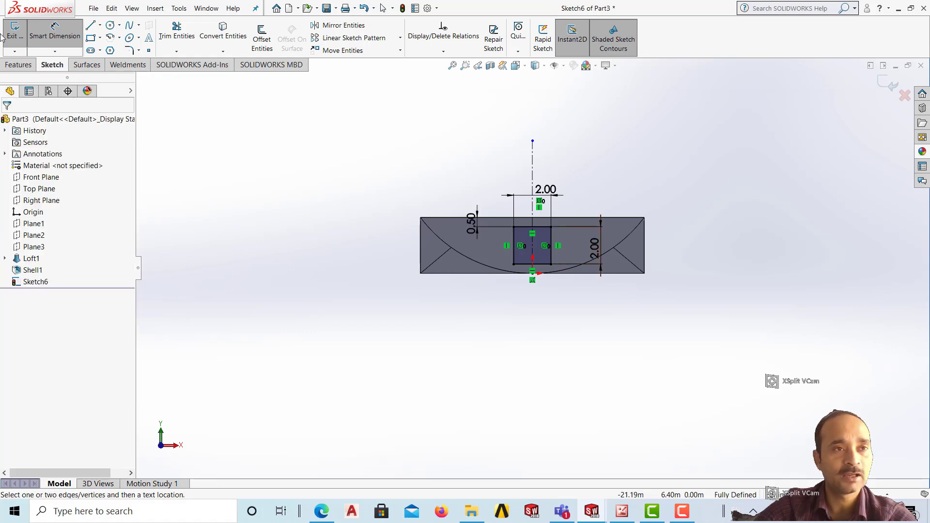
pyautogui.click(15, 32)
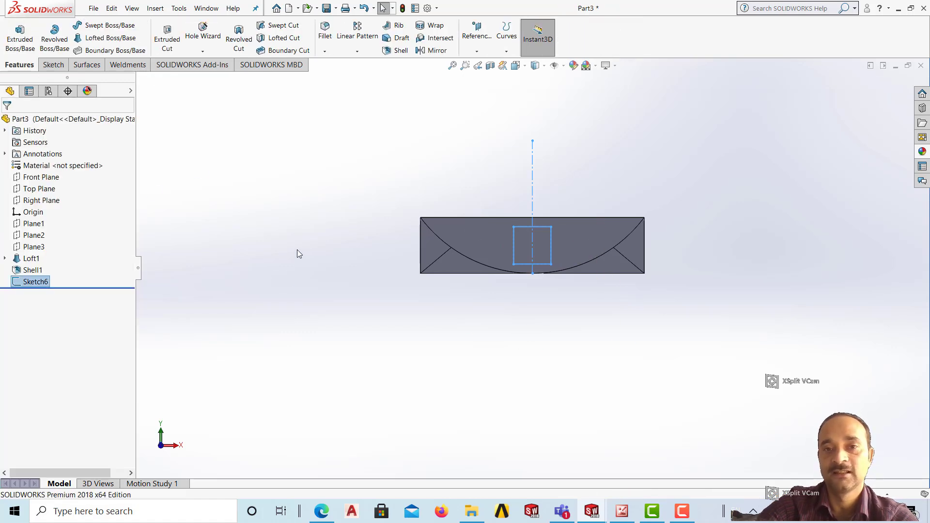
# - Start a reference plane offset 8 m outward from the arc-segment end face
pyautogui.moveTo(292, 238)
pyautogui.mouseDown(button='middle')
pyautogui.moveTo(368, 328)
pyautogui.moveTo(353, 324)
pyautogui.mouseUp(button='middle')
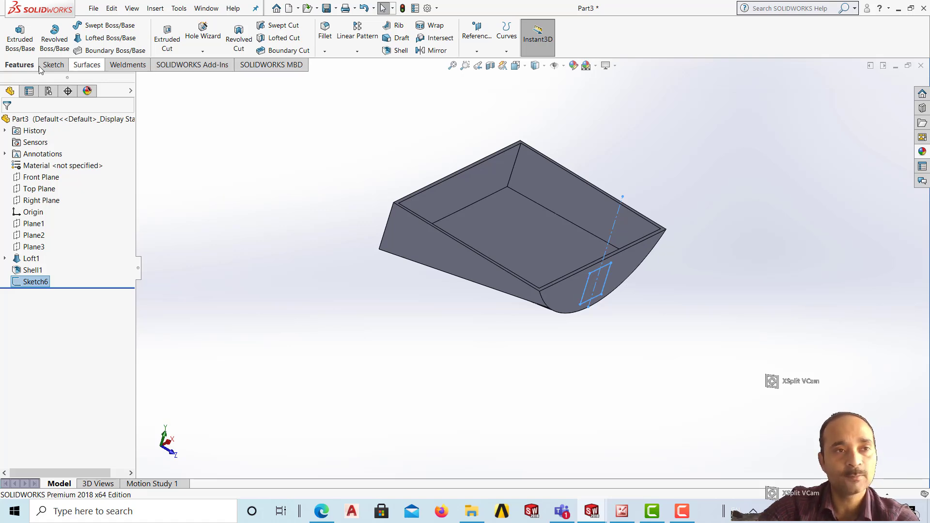
pyautogui.click(476, 50)
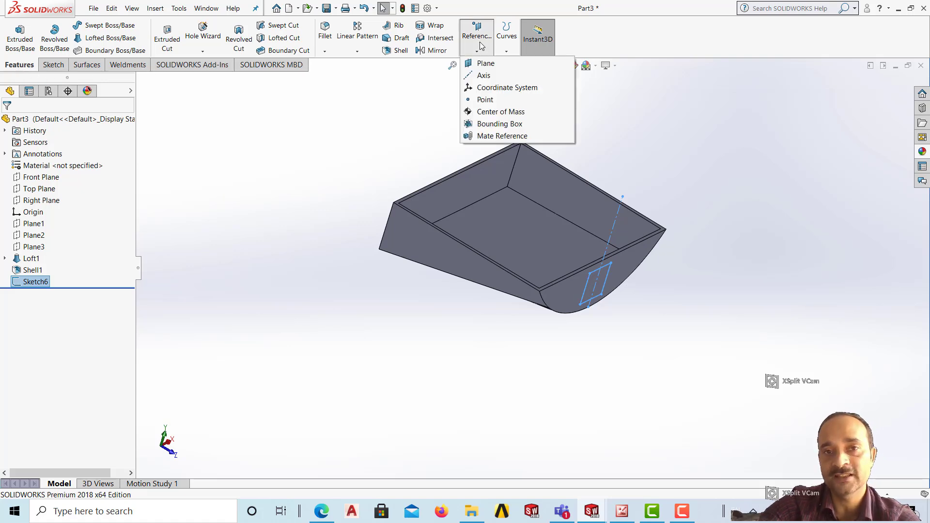
pyautogui.click(485, 63)
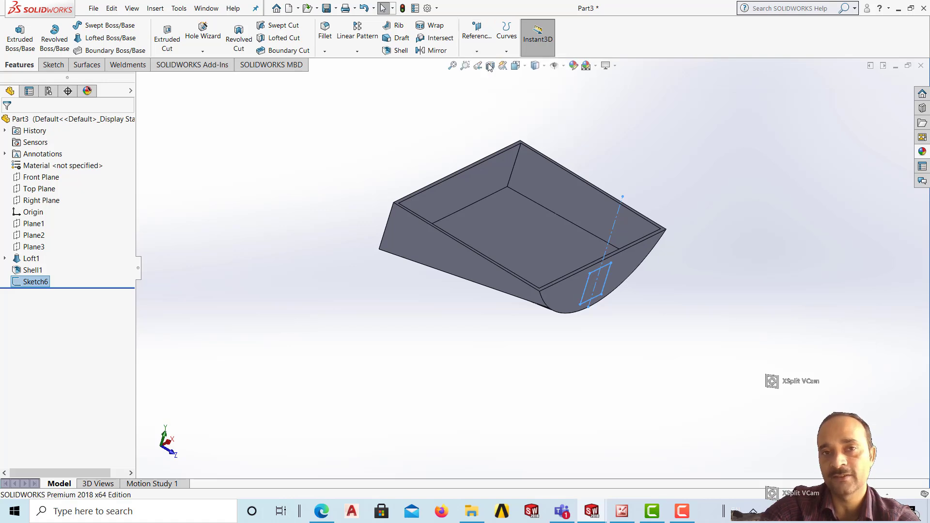
pyautogui.click(630, 263)
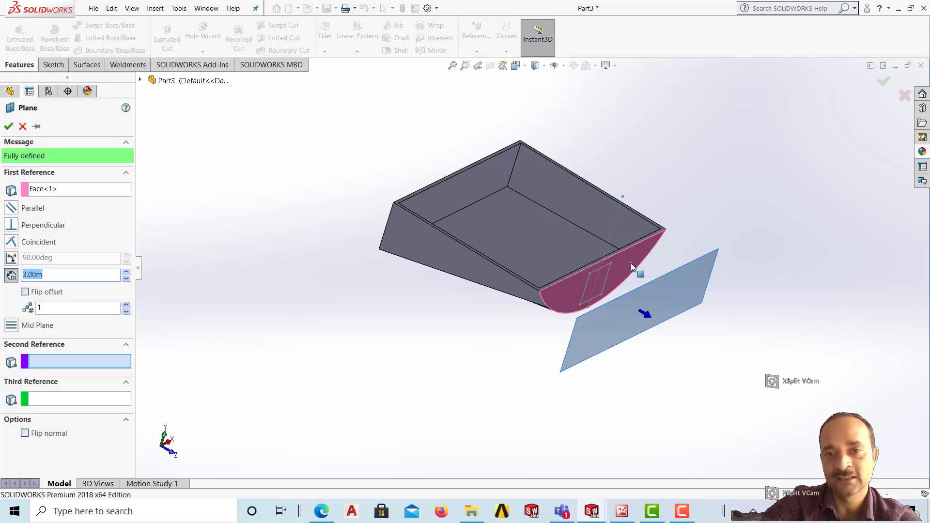
pyautogui.moveTo(474, 367); pyautogui.dragTo(432, 376, button='middle')
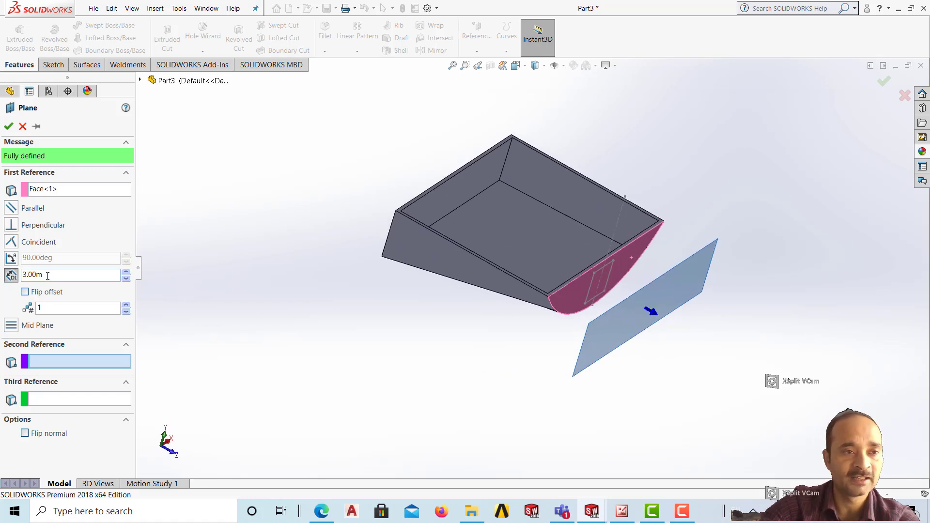
pyautogui.moveTo(47, 275); pyautogui.dragTo(21, 281)
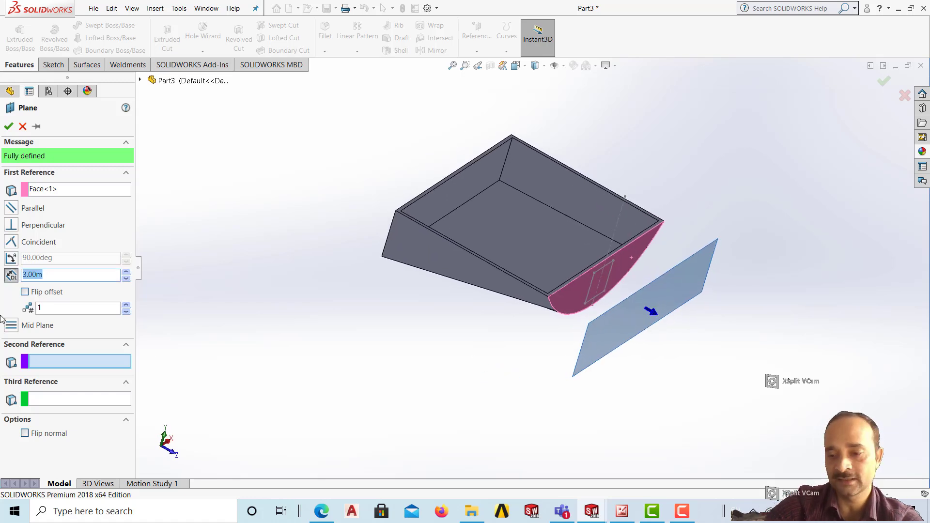
pyautogui.write('8')
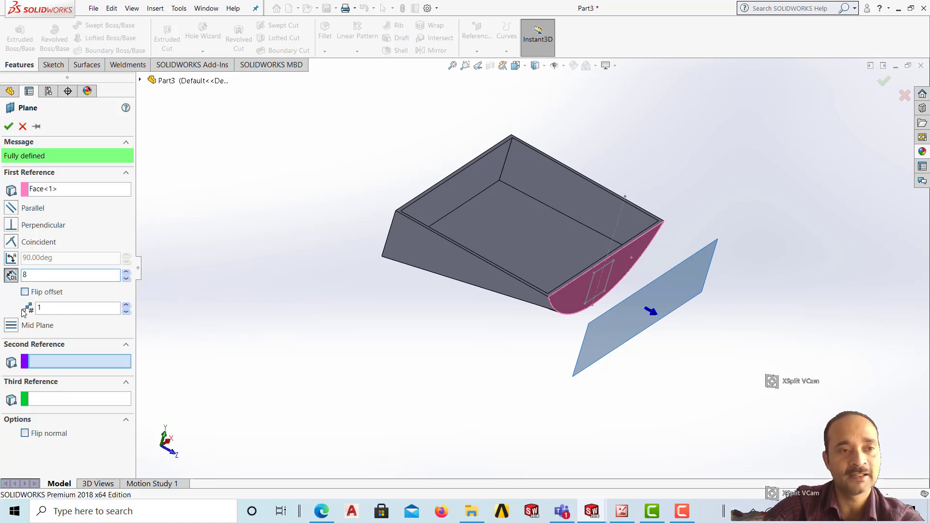
pyautogui.press('Return')
# - Set the reference plane's offset distance to 7 m and create the plane
pyautogui.moveTo(445, 383); pyautogui.dragTo(467, 349, button='middle')
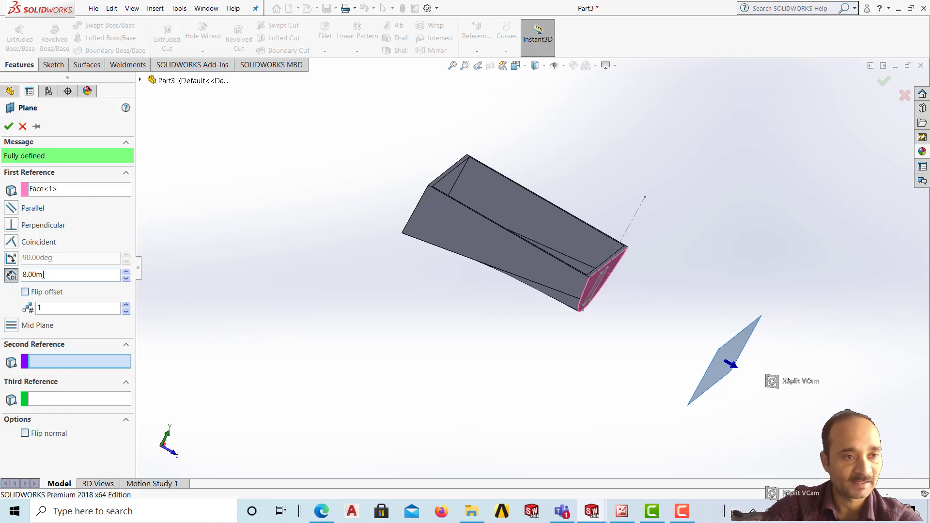
pyautogui.moveTo(43, 274); pyautogui.dragTo(22, 277)
pyautogui.write('5')
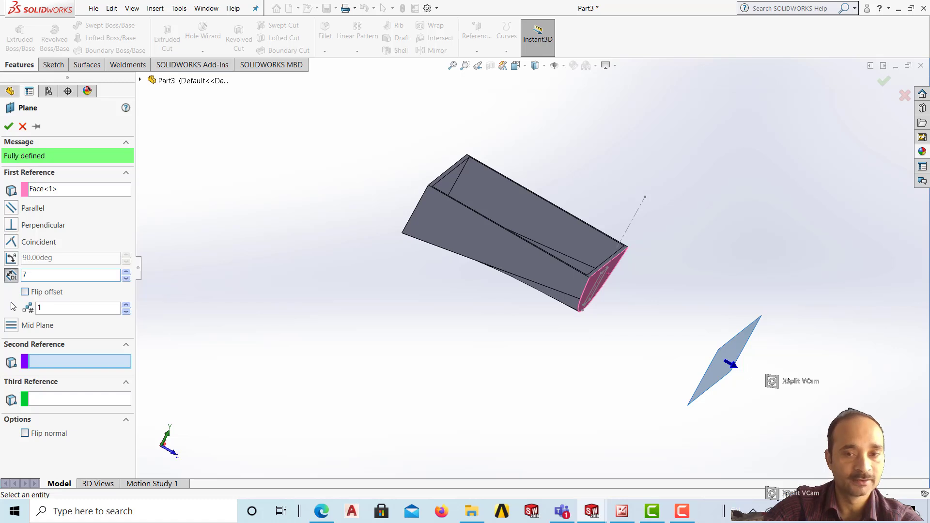
pyautogui.press('Return')
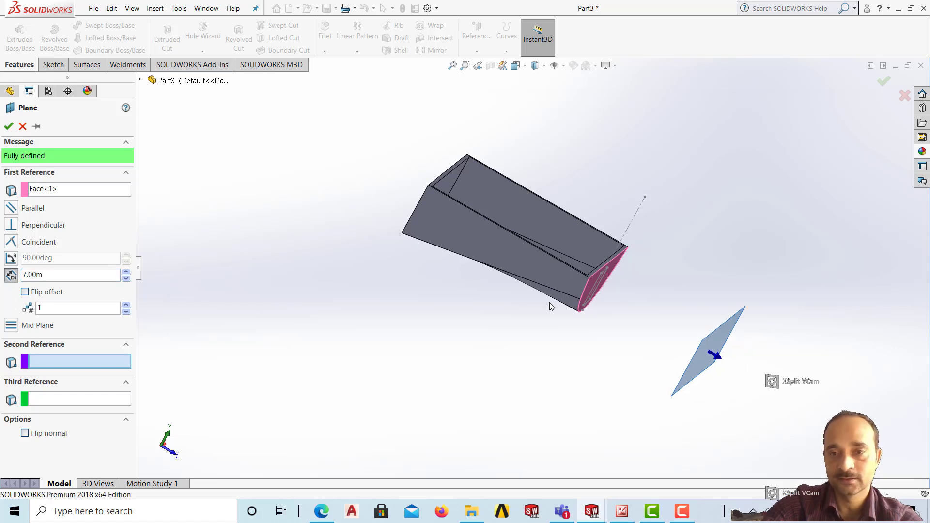
pyautogui.click(9, 127)
# - Start a sketch on the new offset plane and draw a horizontal line about 3.70 m long along the model's top edge
pyautogui.moveTo(504, 363); pyautogui.dragTo(460, 342, button='middle')
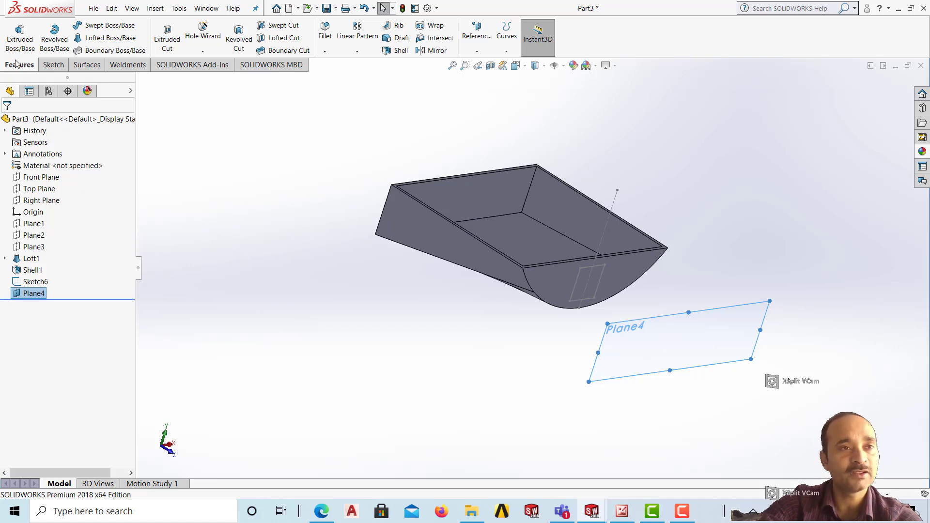
pyautogui.click(53, 65)
pyautogui.click(16, 34)
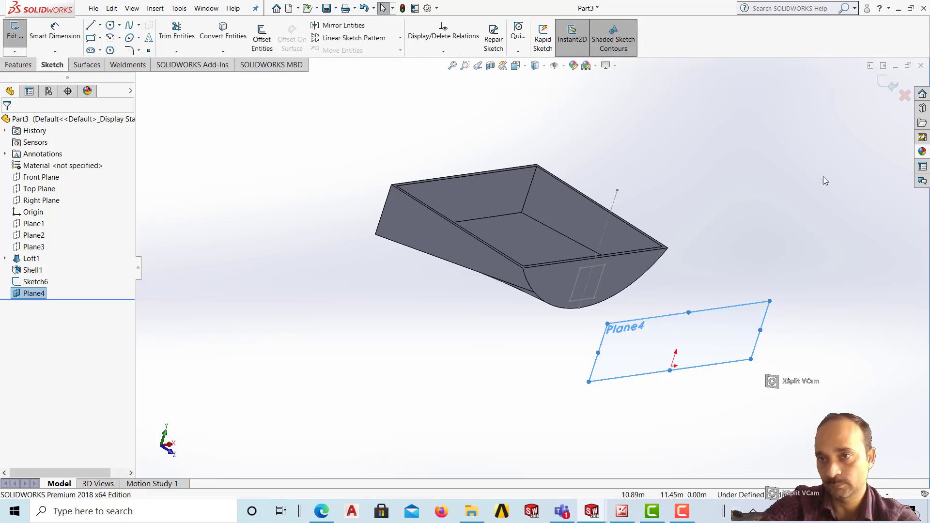
pyautogui.click(526, 66)
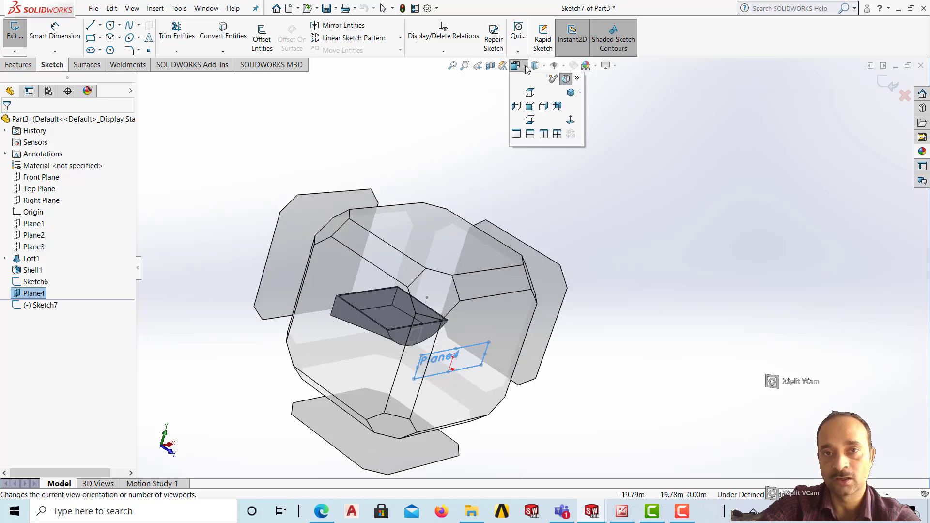
pyautogui.click(567, 120)
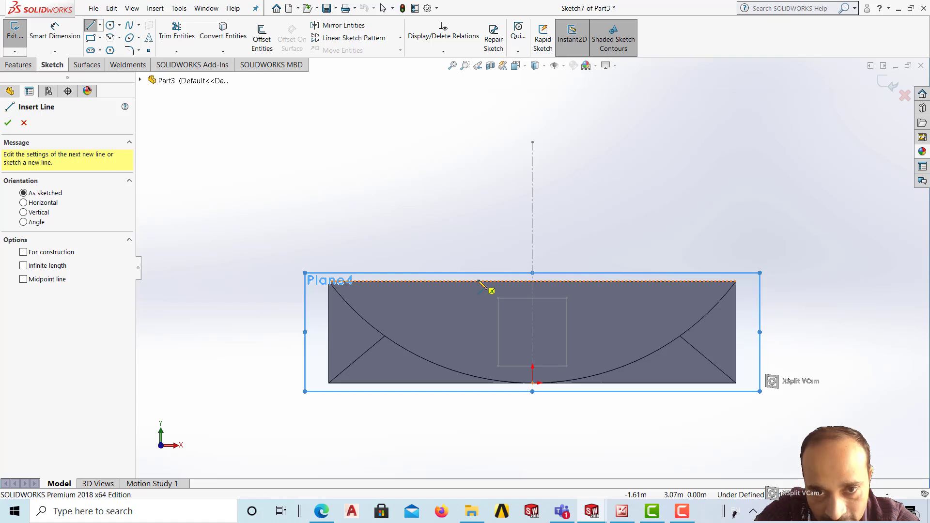
pyautogui.click(479, 282)
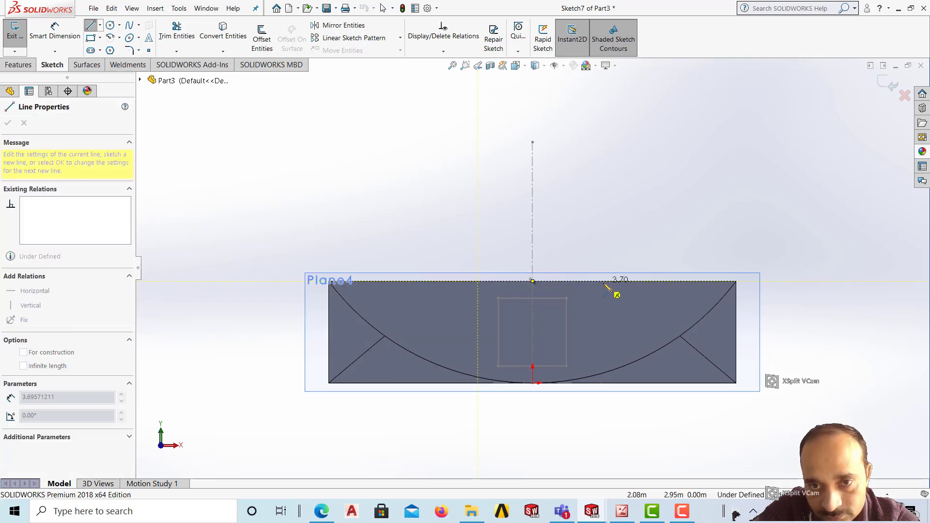
pyautogui.doubleClick(603, 281)
pyautogui.press('Escape')
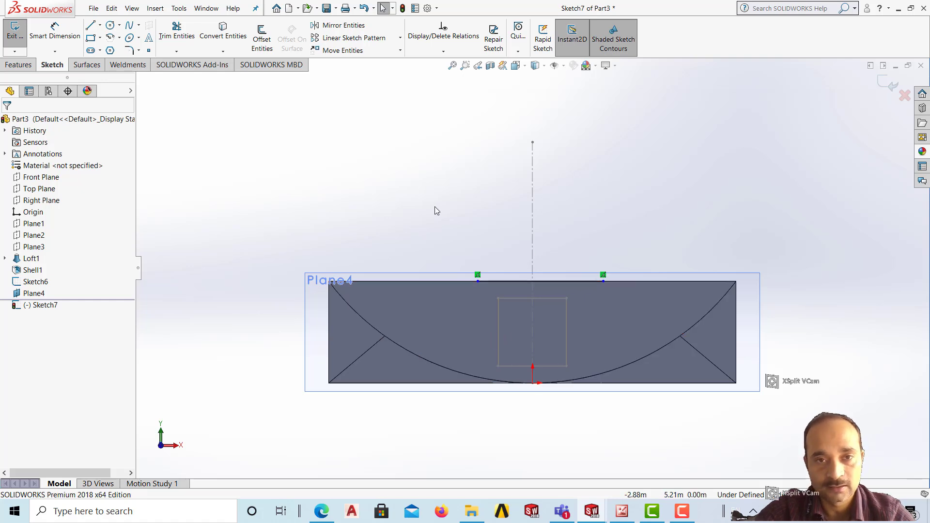
# - Make the line's two endpoints coincident with the corresponding vertical sides of the square on the end face
pyautogui.click(478, 281)
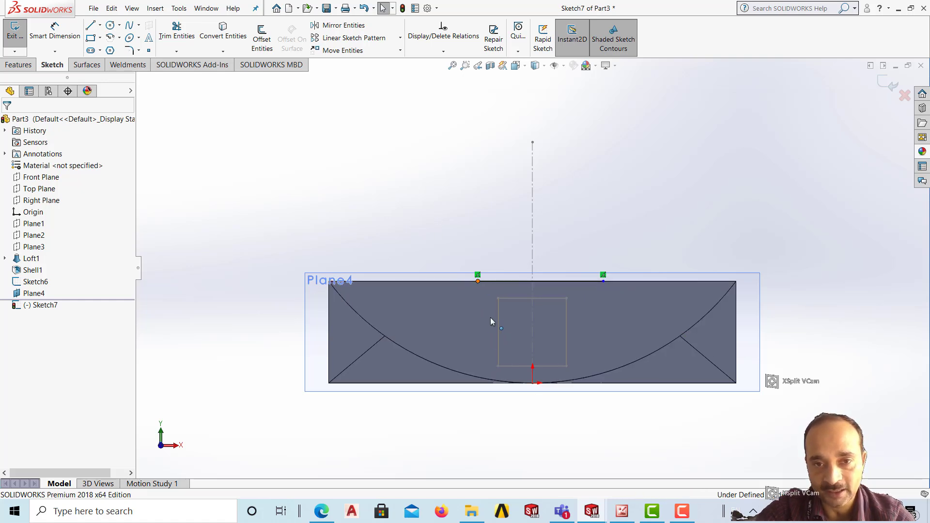
pyautogui.keyDown('ctrl'); pyautogui.click(498, 322); pyautogui.keyUp('ctrl')
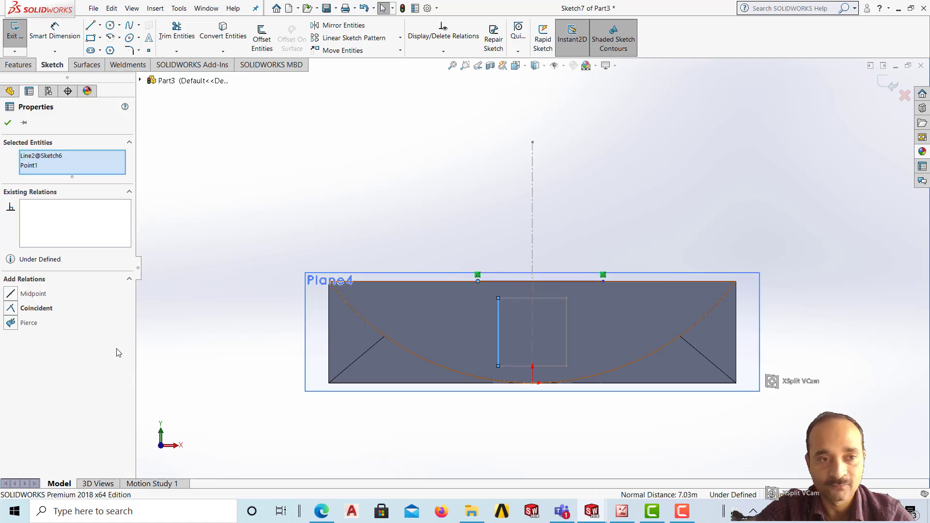
pyautogui.click(11, 309)
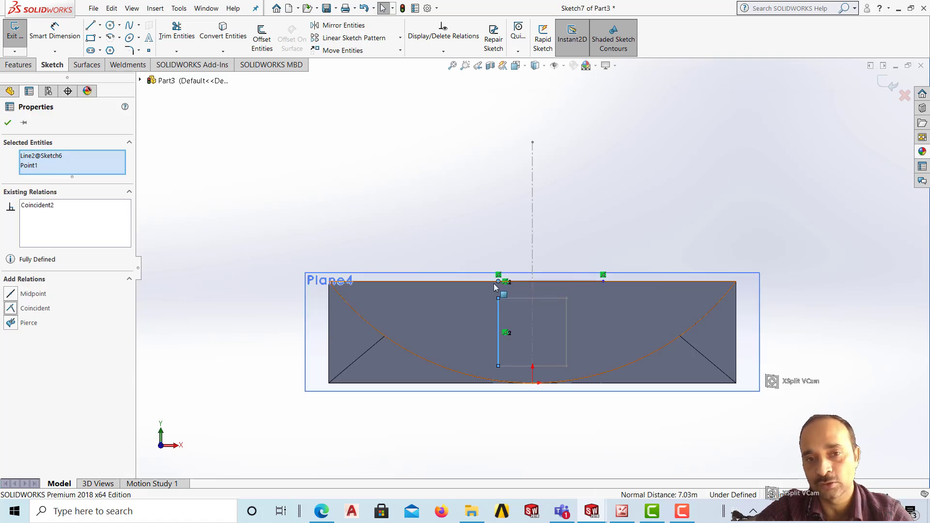
pyautogui.click(840, 251)
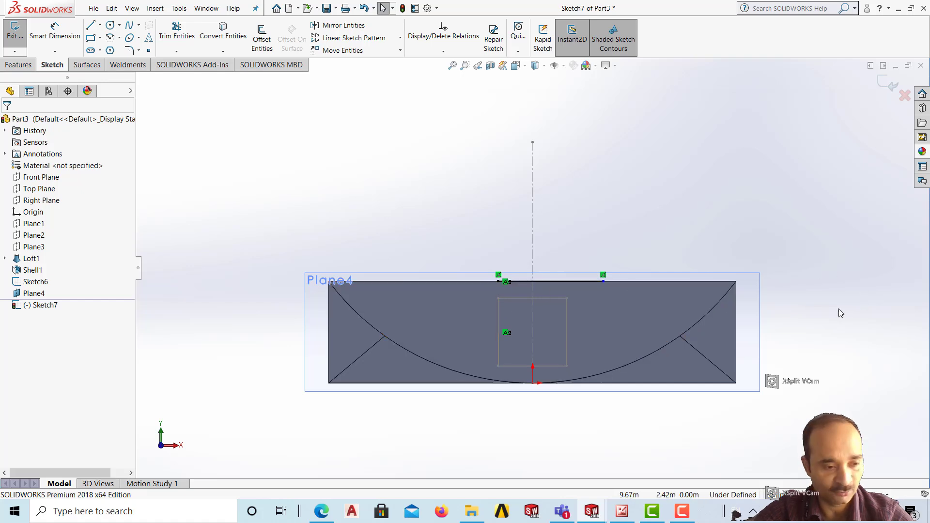
pyautogui.click(603, 283)
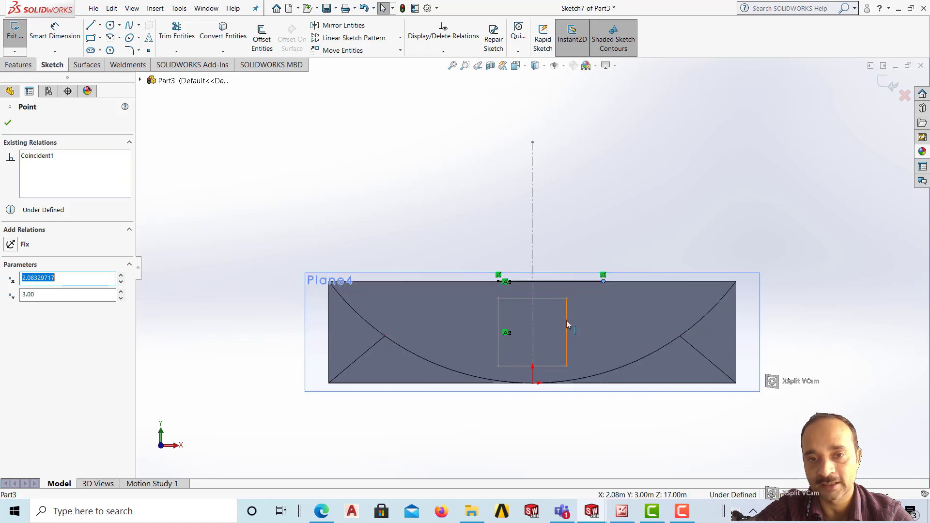
pyautogui.keyDown('ctrl'); pyautogui.click(565, 321); pyautogui.keyUp('ctrl')
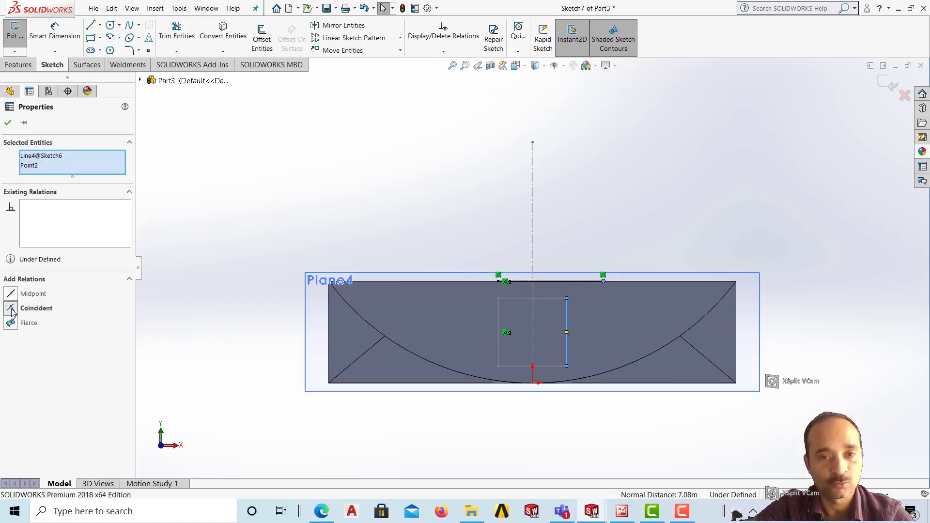
pyautogui.click(11, 309)
pyautogui.click(829, 363)
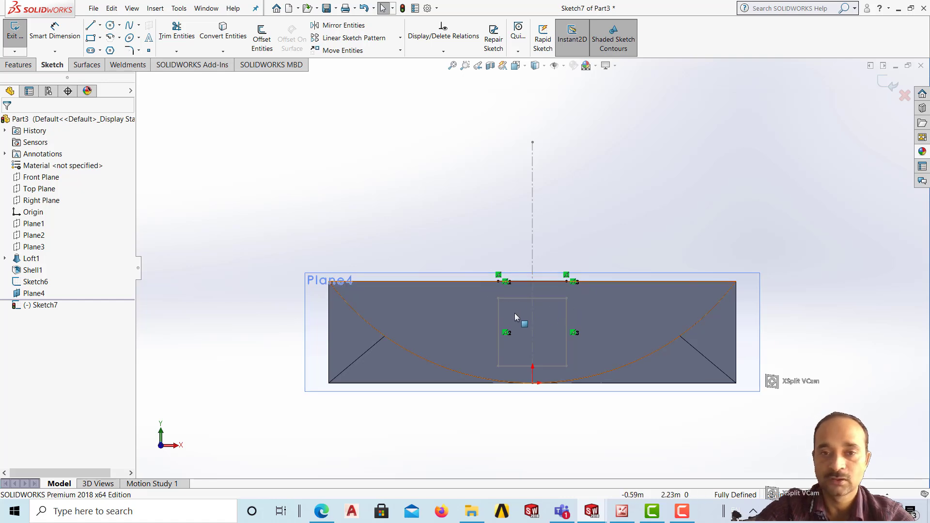
# - Draw a circle of 1 m radius centred on the line's midpoint and passing through its endpoint
pyautogui.click(110, 25)
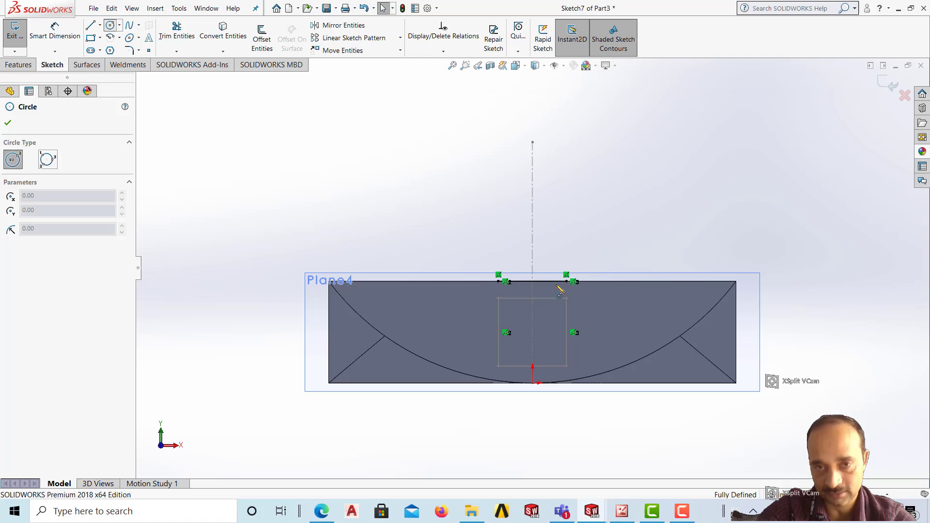
pyautogui.click(532, 282)
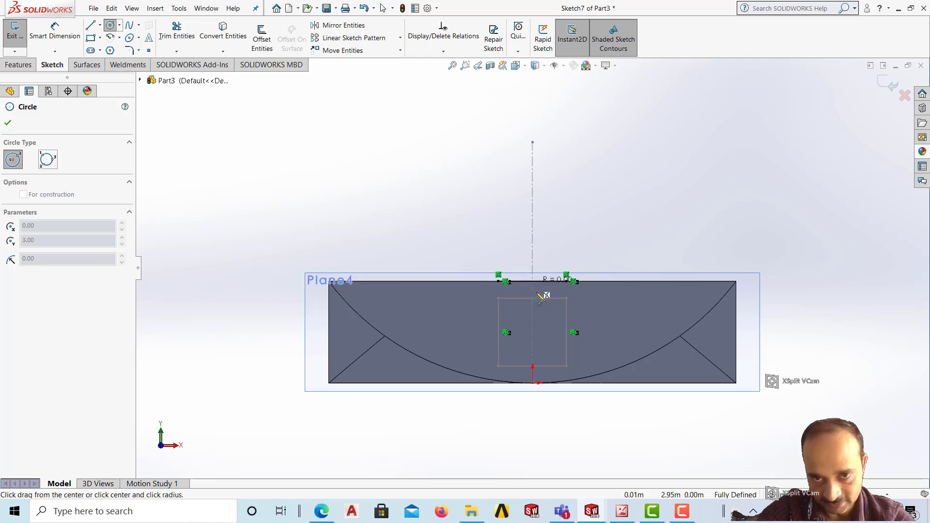
pyautogui.click(572, 284)
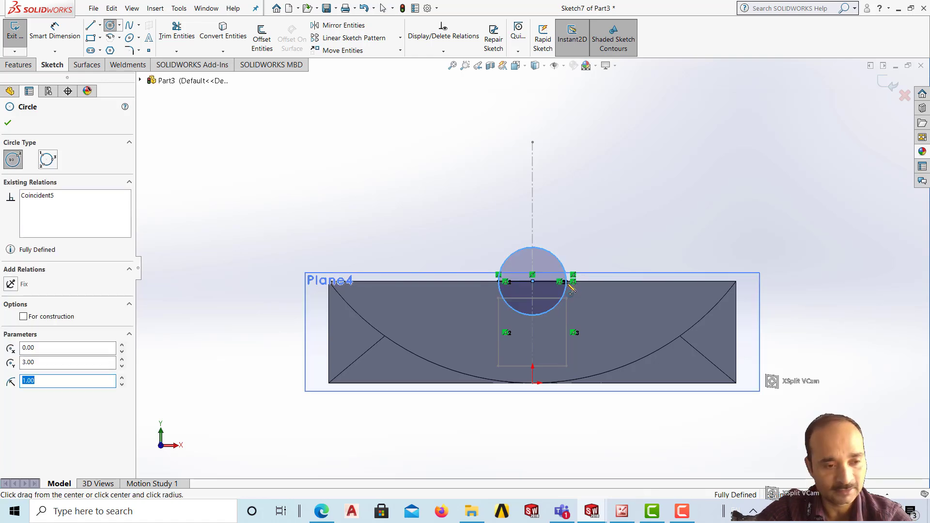
pyautogui.press('Escape')
pyautogui.click(483, 184)
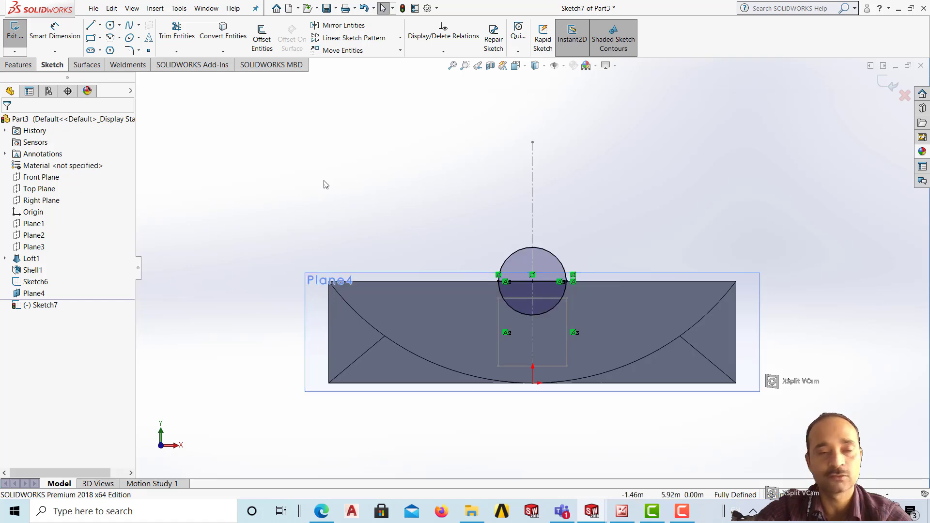
# - Trim away the upper half of the circle to leave a closed semicircle and exit the sketch
pyautogui.click(177, 32)
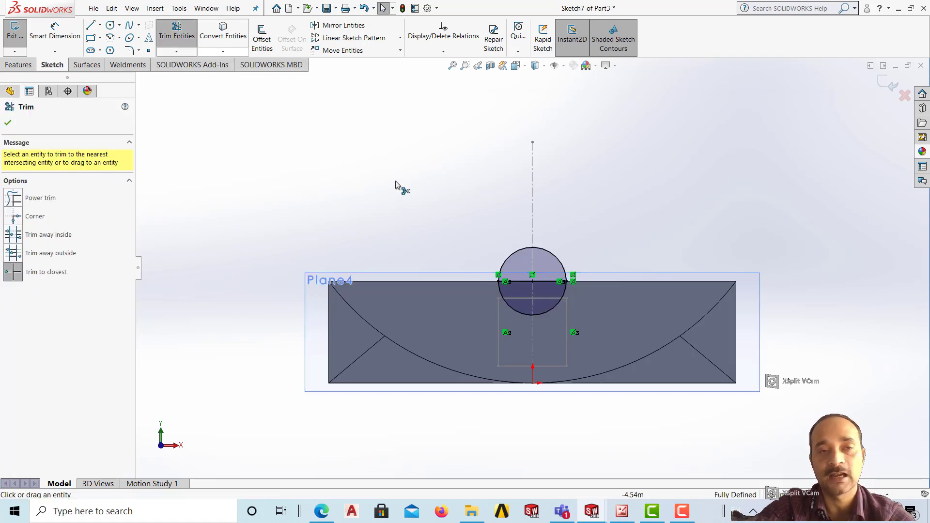
pyautogui.click(510, 261)
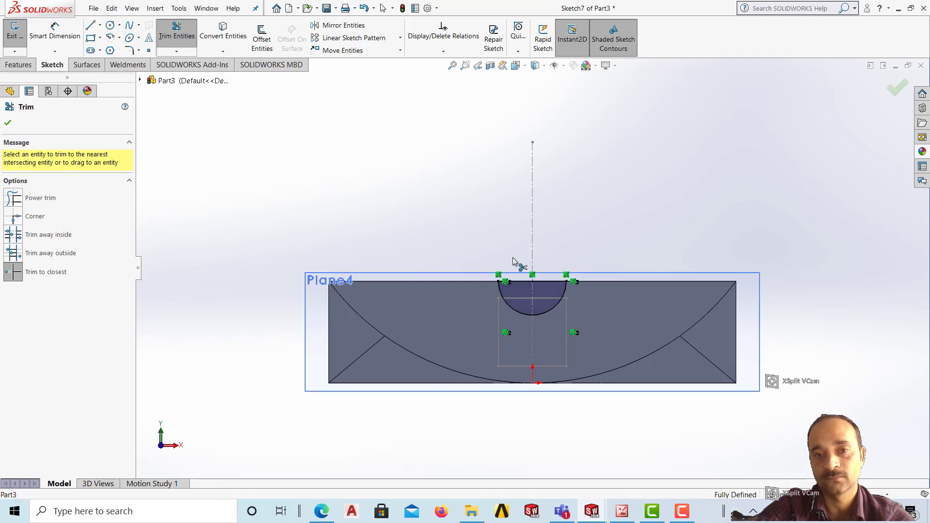
pyautogui.click(897, 88)
pyautogui.moveTo(420, 204); pyautogui.dragTo(655, 364, button='middle')
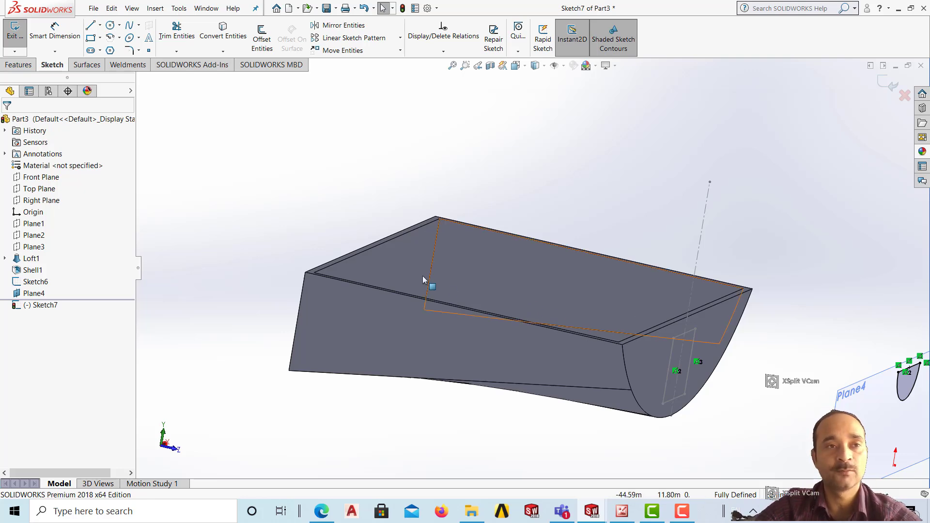
pyautogui.click(35, 201)
pyautogui.moveTo(302, 250); pyautogui.dragTo(315, 288, button='middle')
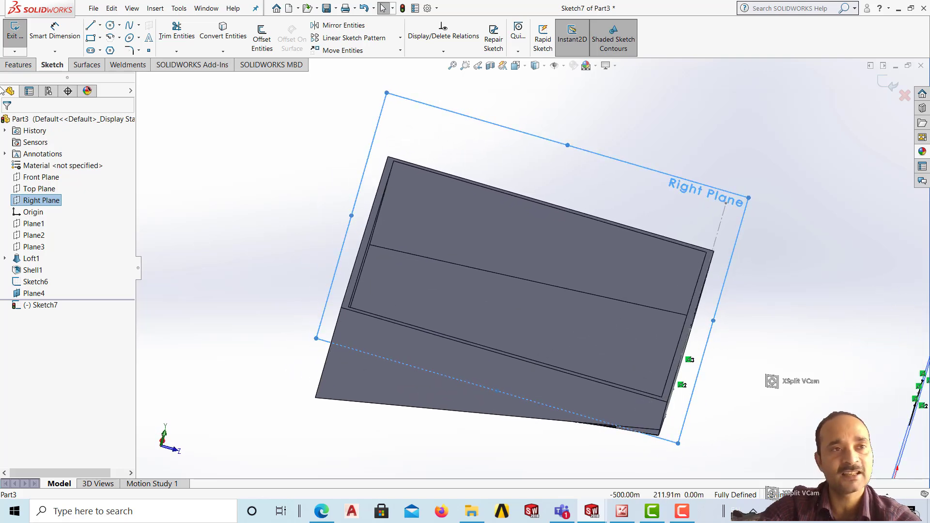
pyautogui.click(21, 48)
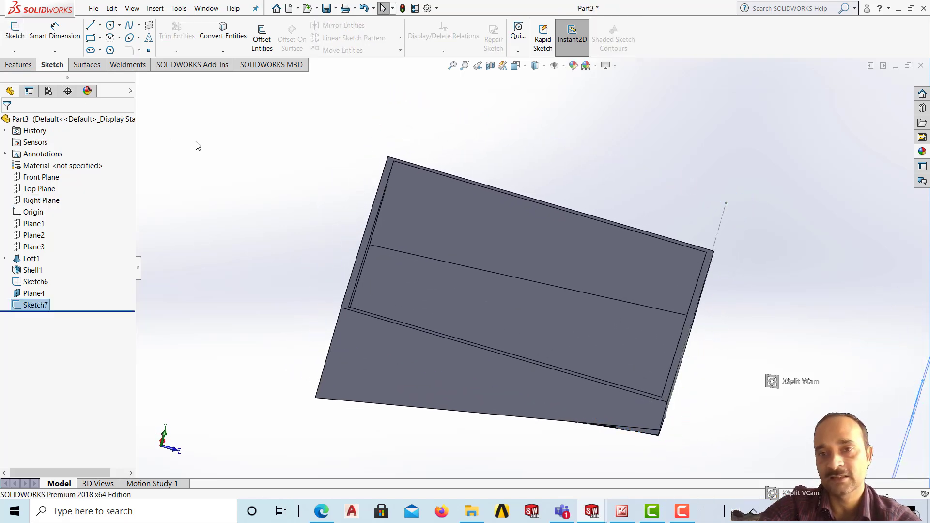
# - Start a sketch on the Right Plane and view it normal to the plane
pyautogui.click(42, 200)
pyautogui.scroll(4, 306, 273)
pyautogui.moveTo(314, 288)
pyautogui.mouseDown(button='middle')
pyautogui.moveTo(305, 328)
pyautogui.moveTo(261, 352)
pyautogui.moveTo(276, 315)
pyautogui.moveTo(245, 259)
pyautogui.mouseUp(button='middle')
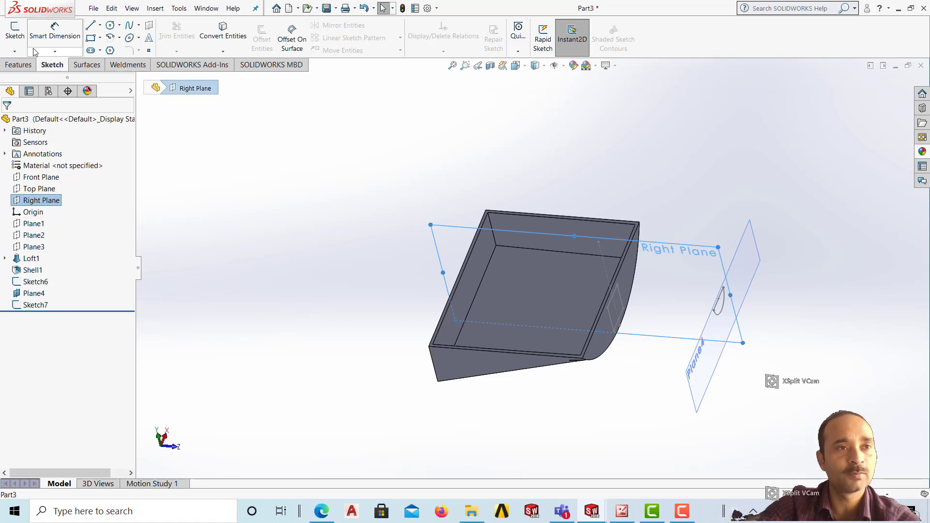
pyautogui.click(15, 35)
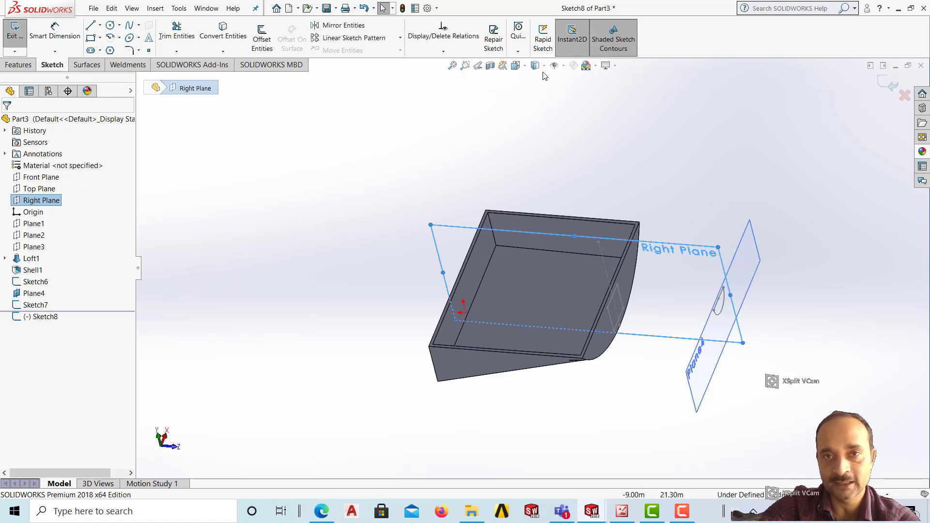
pyautogui.click(515, 66)
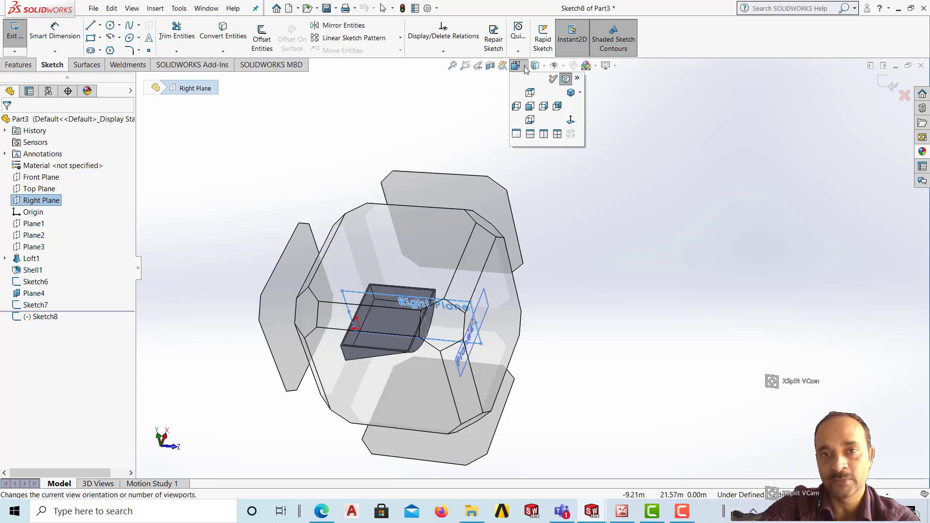
pyautogui.click(569, 120)
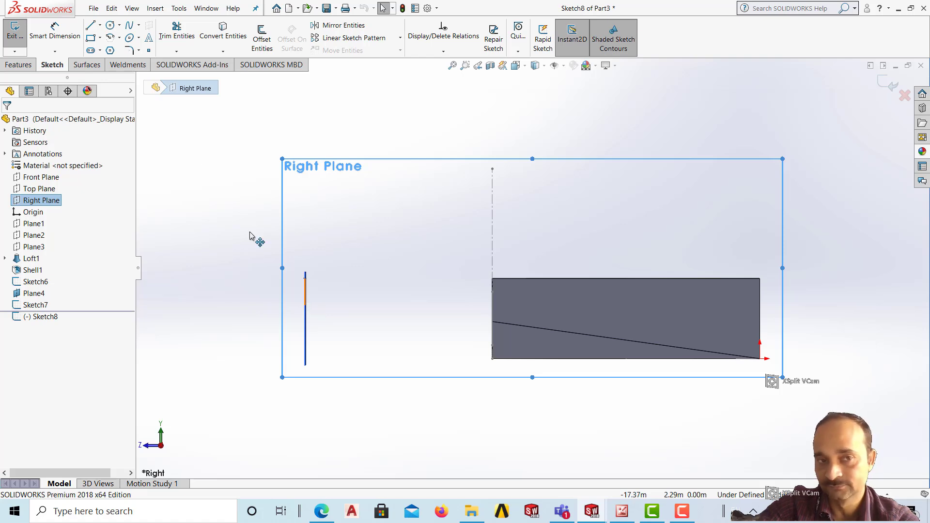
# - Draw an upper spline from the semicircle's straight edge through three intermediate points to the square's top edge on the end face
pyautogui.click(129, 27)
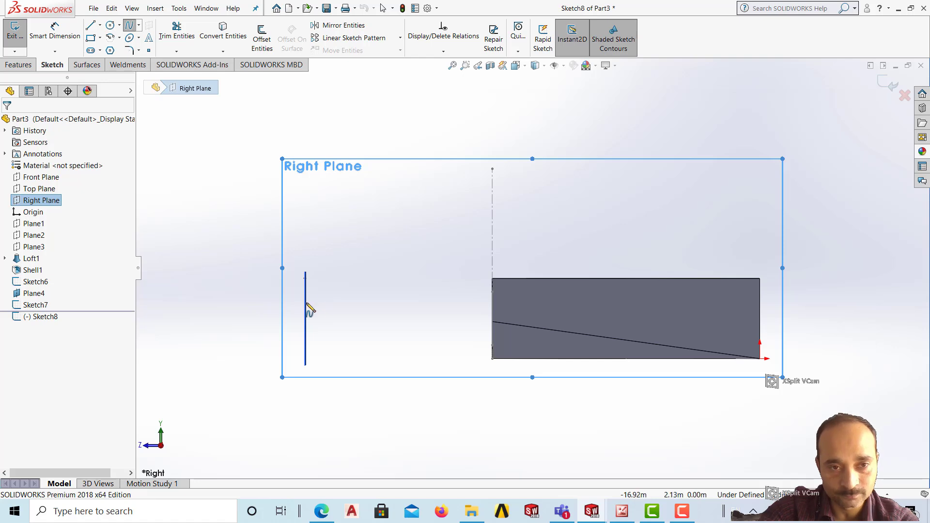
pyautogui.click(305, 278)
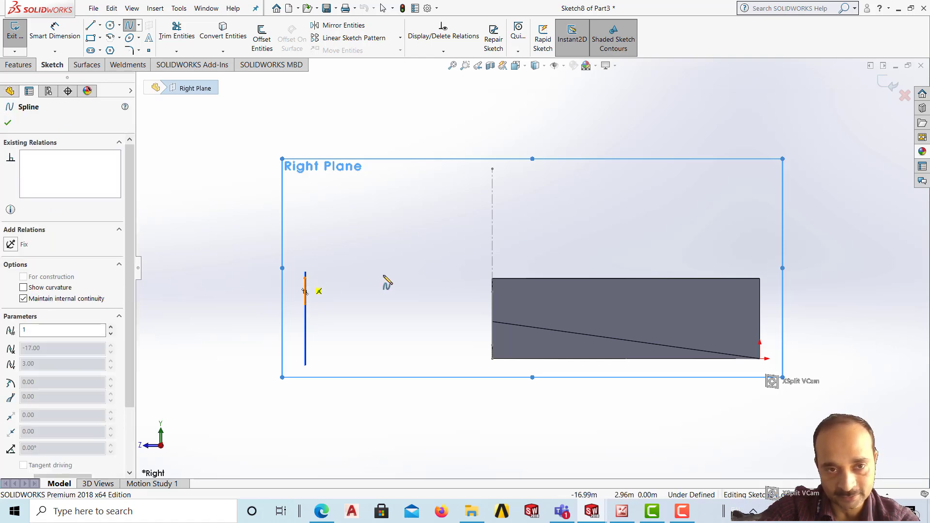
pyautogui.click(385, 275)
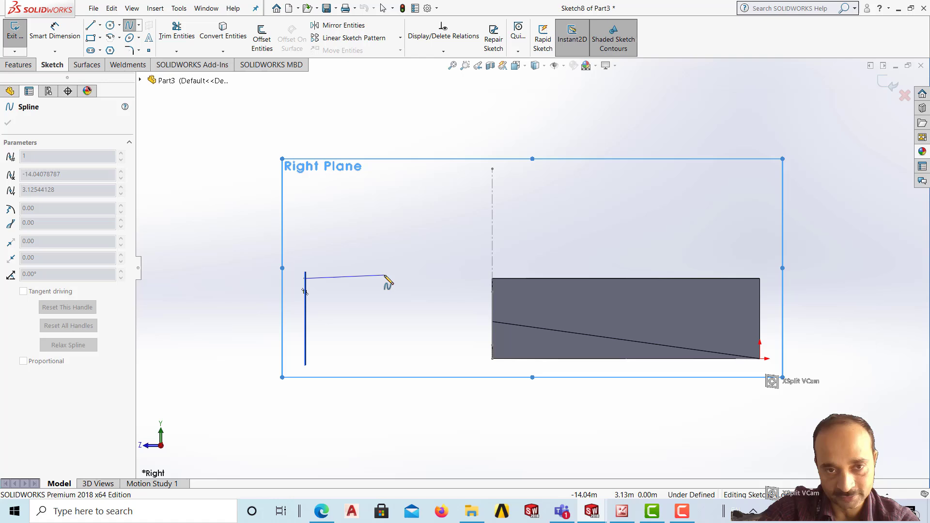
pyautogui.click(419, 278)
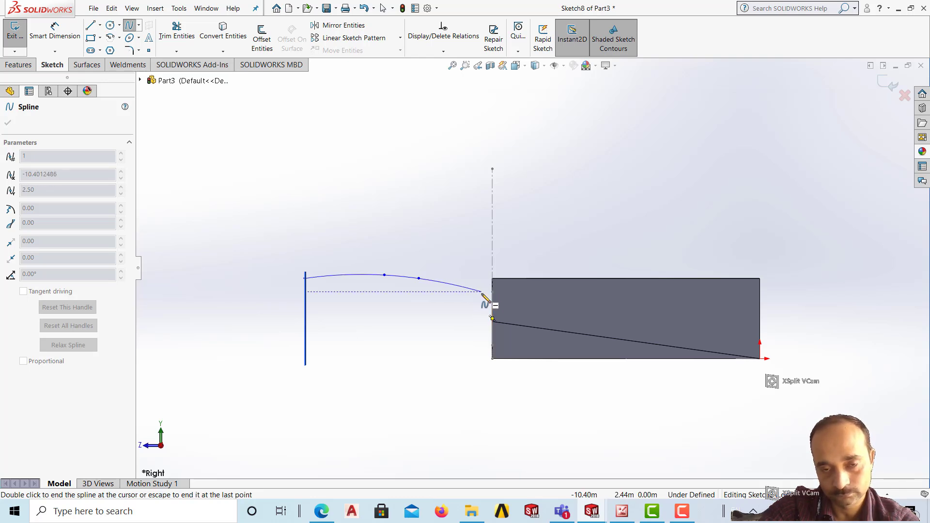
pyautogui.click(482, 291)
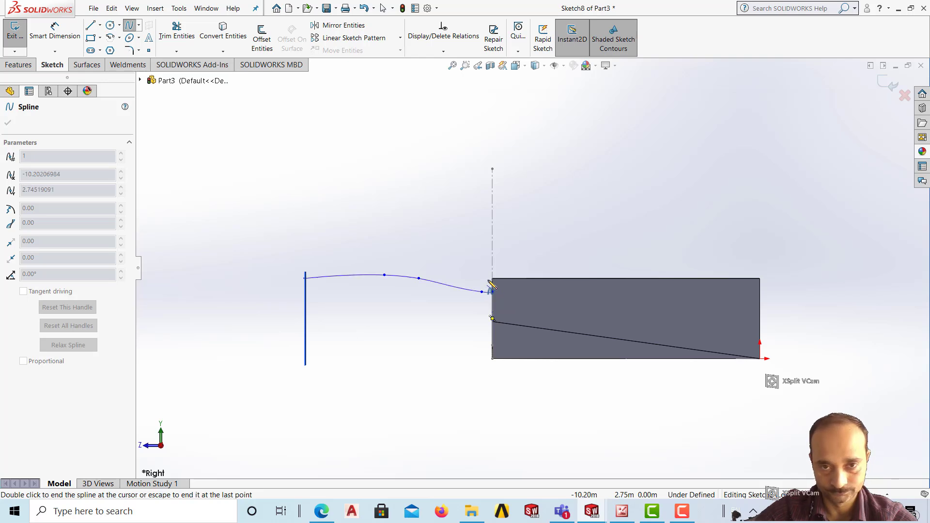
pyautogui.press('Escape')
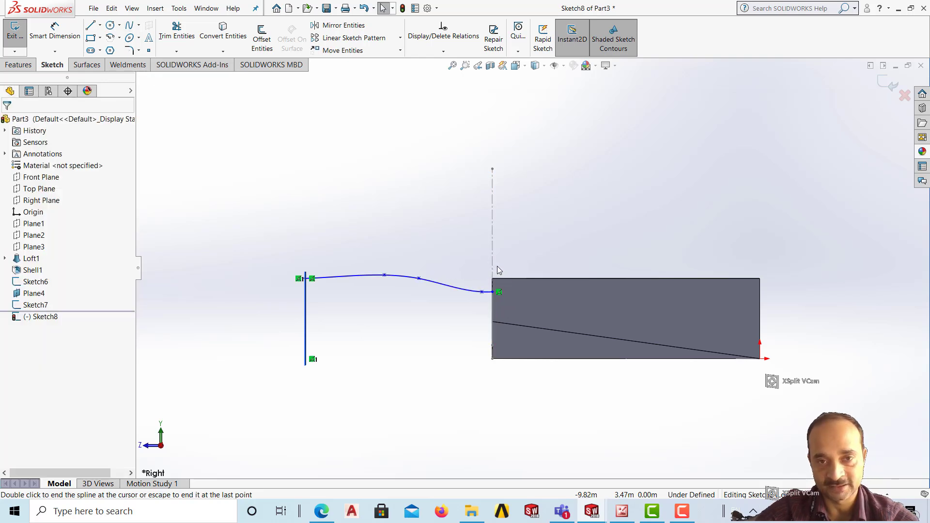
# - Draw a lower spline from the semicircle's lowest point through three intermediate points to the square's bottom edge on the end face
pyautogui.click(128, 25)
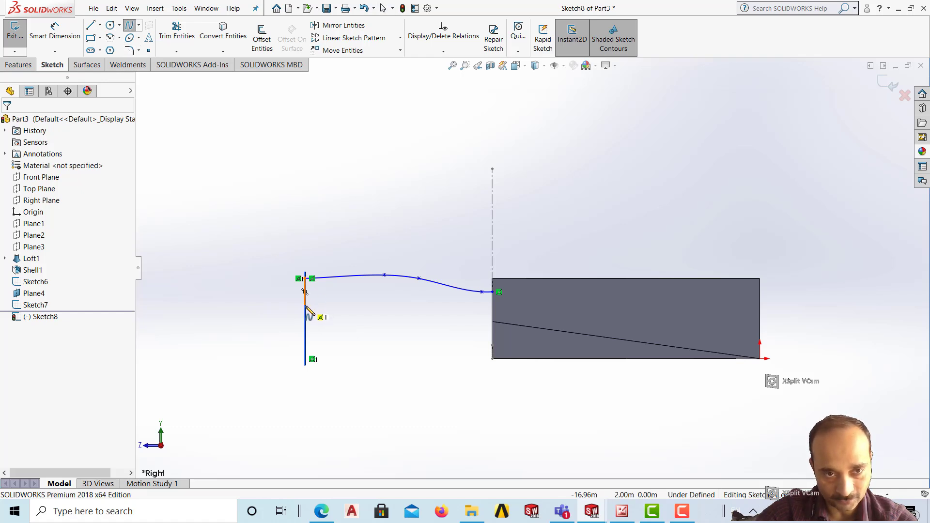
pyautogui.click(305, 306)
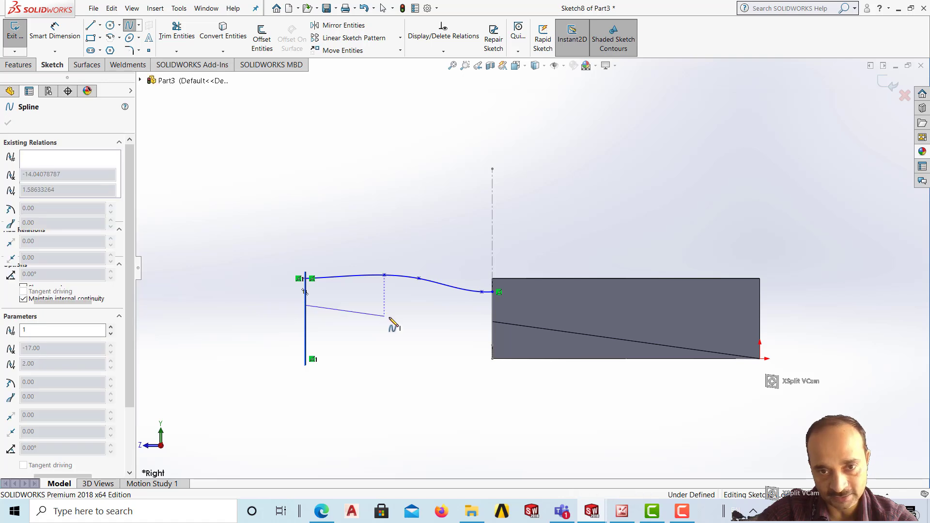
pyautogui.click(384, 312)
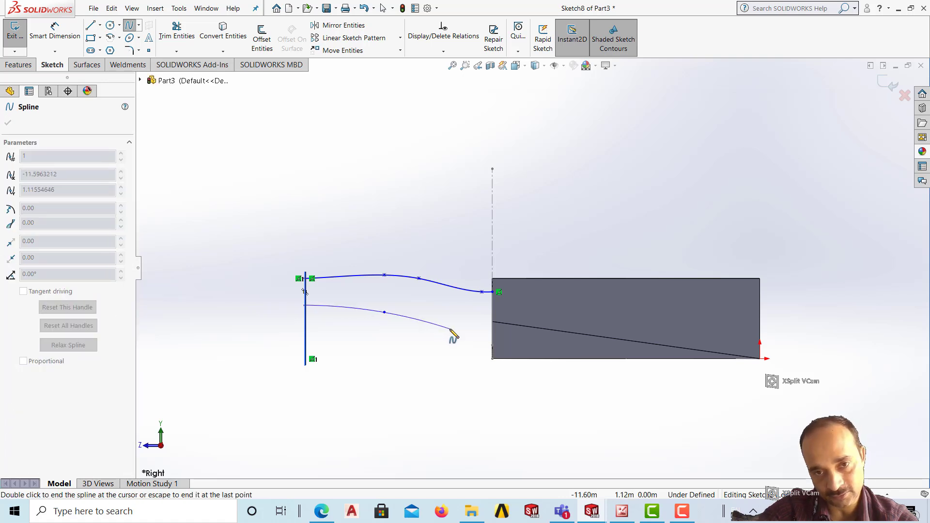
pyautogui.click(450, 330)
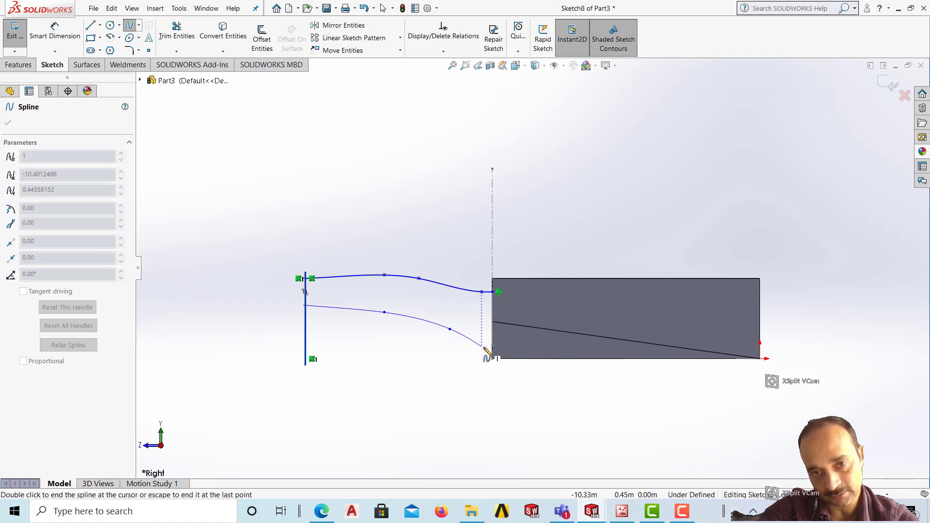
pyautogui.click(482, 348)
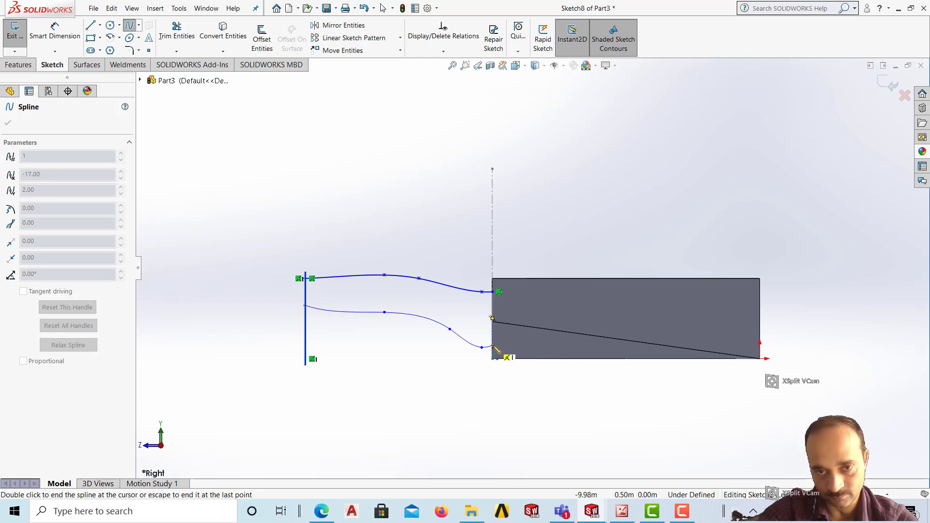
pyautogui.doubleClick(494, 349)
pyautogui.press('Escape')
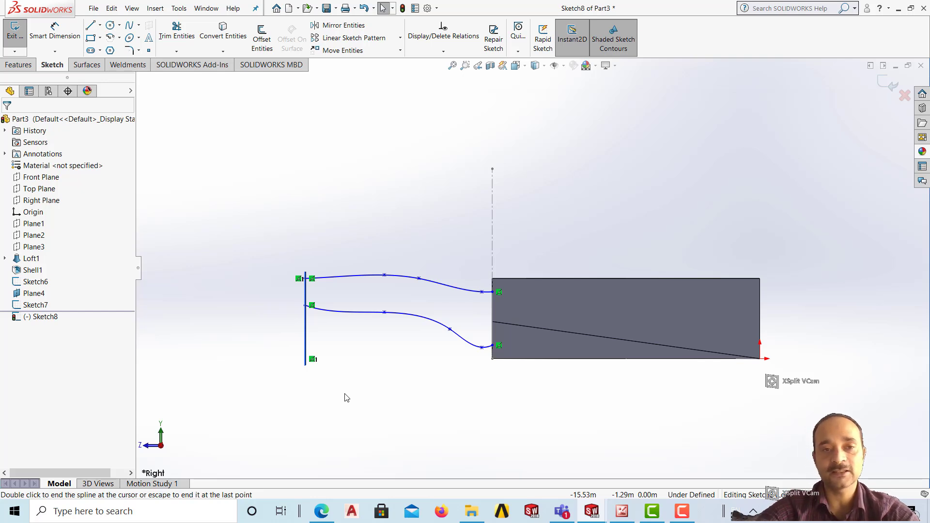
# - Add a Fix relation to both endpoints and all three intermediate points of the upper spline
pyautogui.click(492, 293)
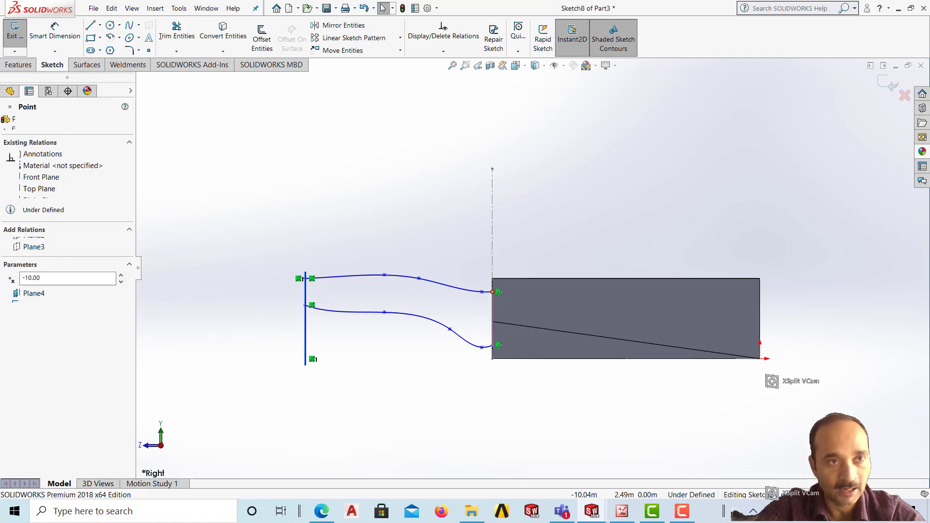
pyautogui.click(11, 244)
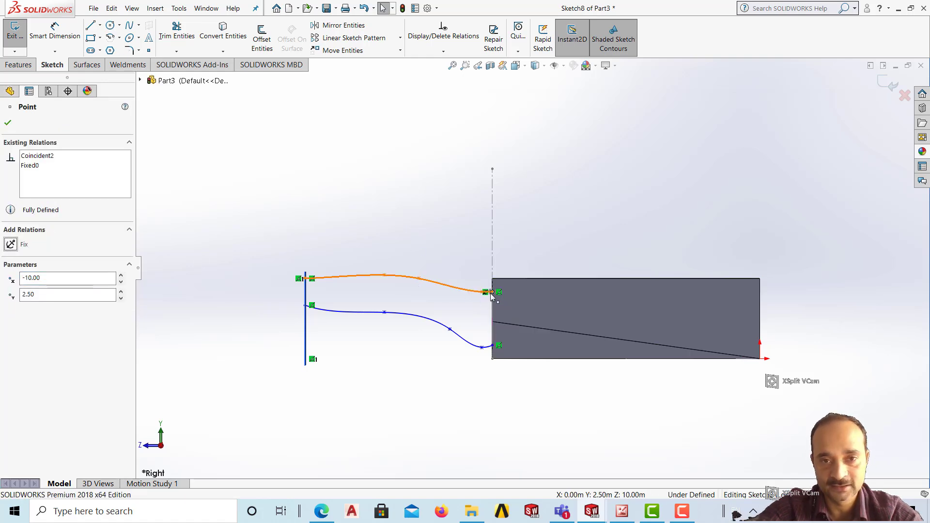
pyautogui.click(299, 279)
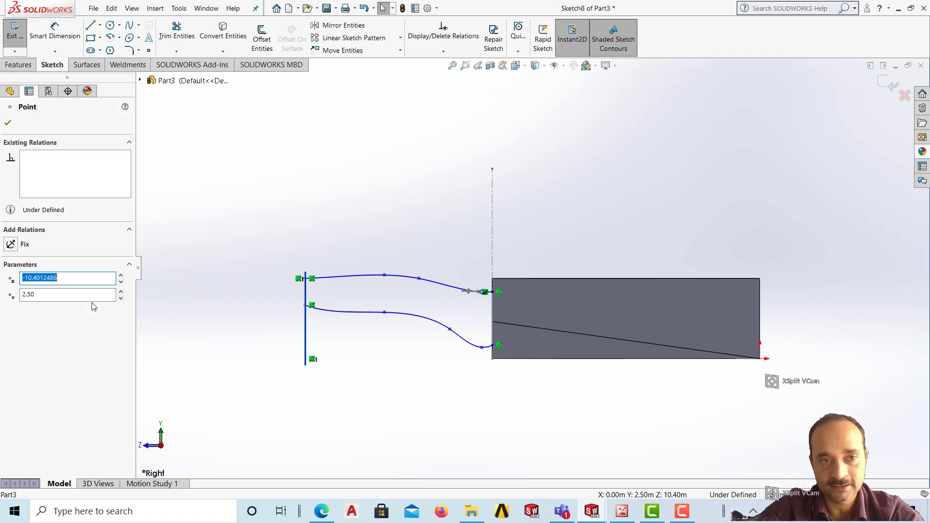
pyautogui.click(420, 279)
pyautogui.click(11, 245)
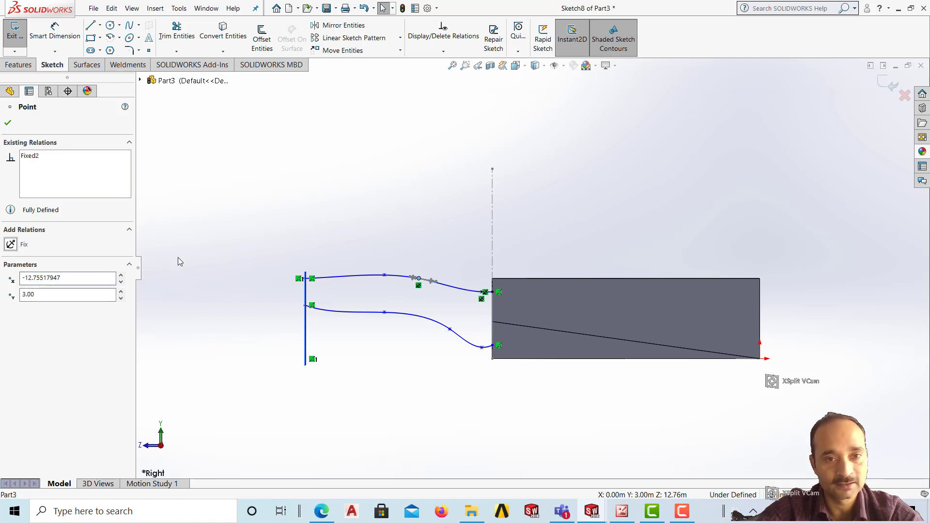
pyautogui.click(384, 275)
pyautogui.click(11, 244)
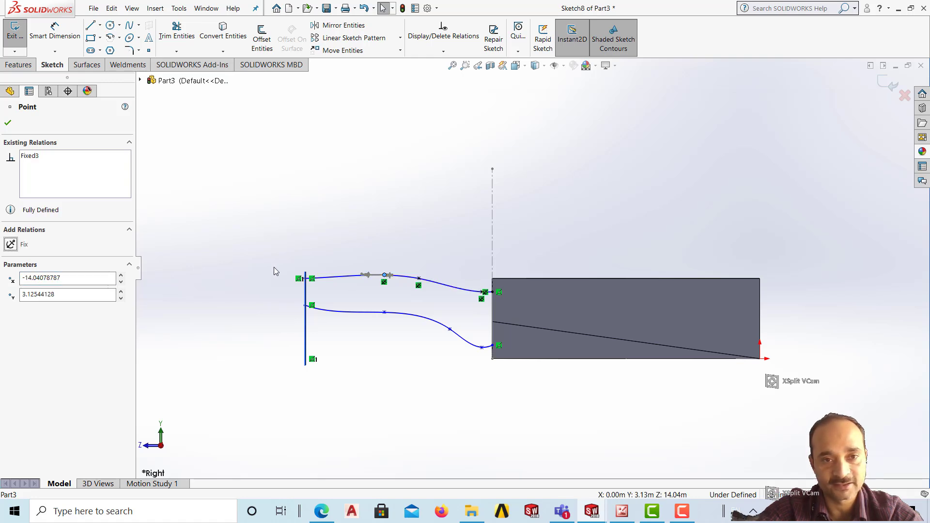
pyautogui.click(312, 279)
pyautogui.doubleClick(50, 282)
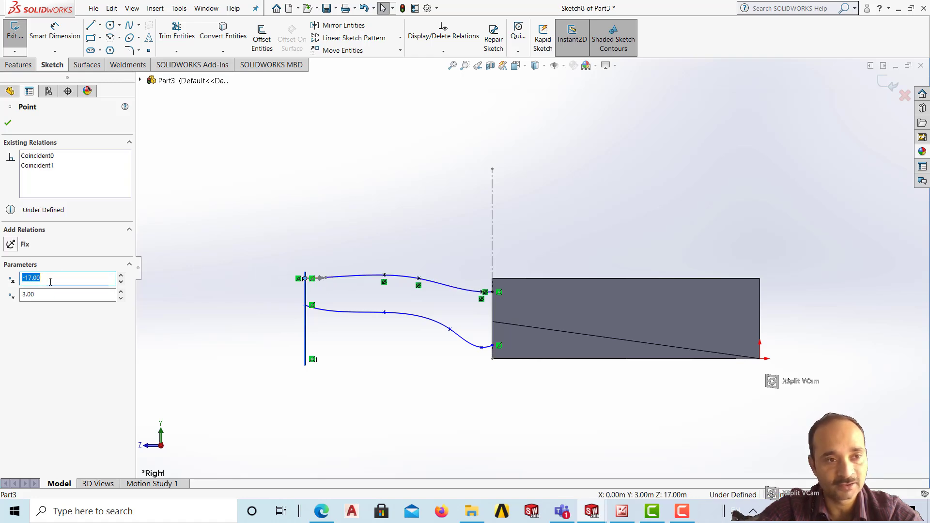
pyautogui.click(11, 244)
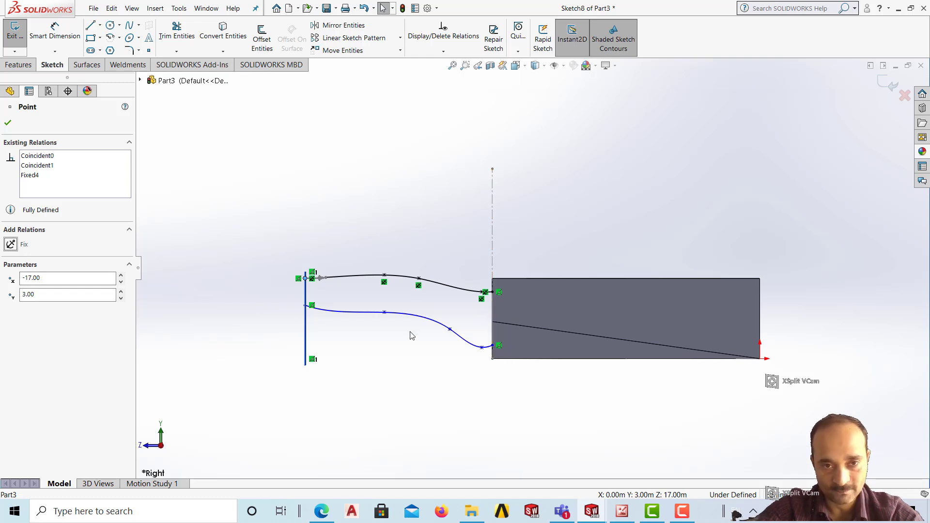
pyautogui.click(429, 413)
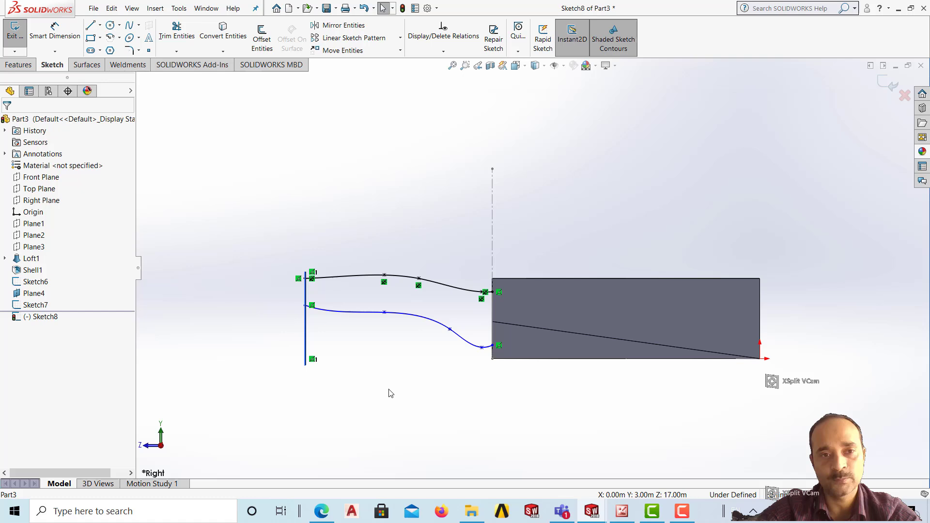
# - Delete the lower spline so the sketch contains only the upper one, and exit the sketch
pyautogui.click(362, 322)
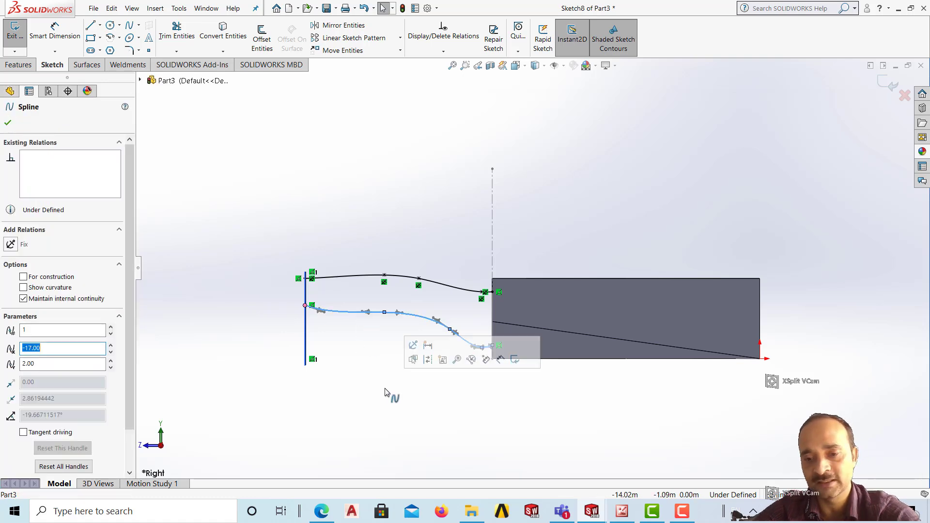
pyautogui.press('Delete')
pyautogui.moveTo(393, 391); pyautogui.dragTo(402, 423, button='middle')
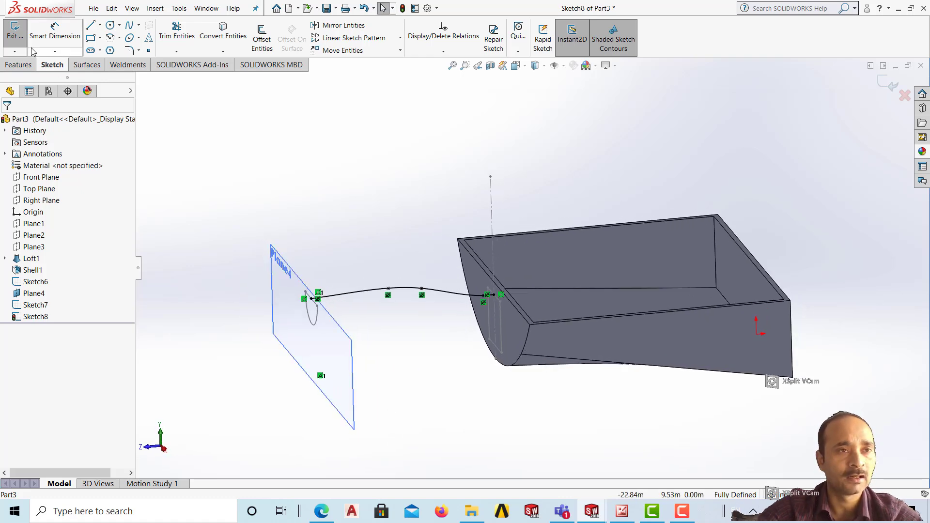
pyautogui.click(14, 33)
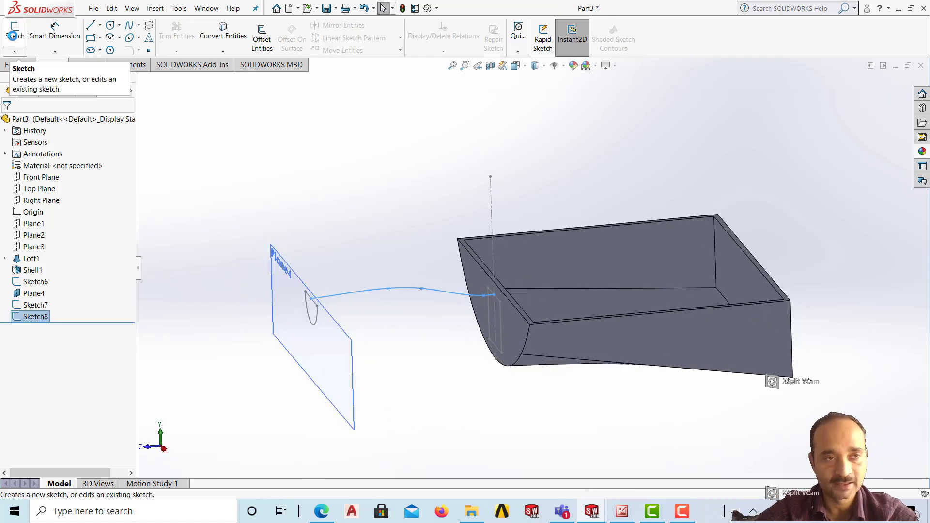
pyautogui.click(244, 167)
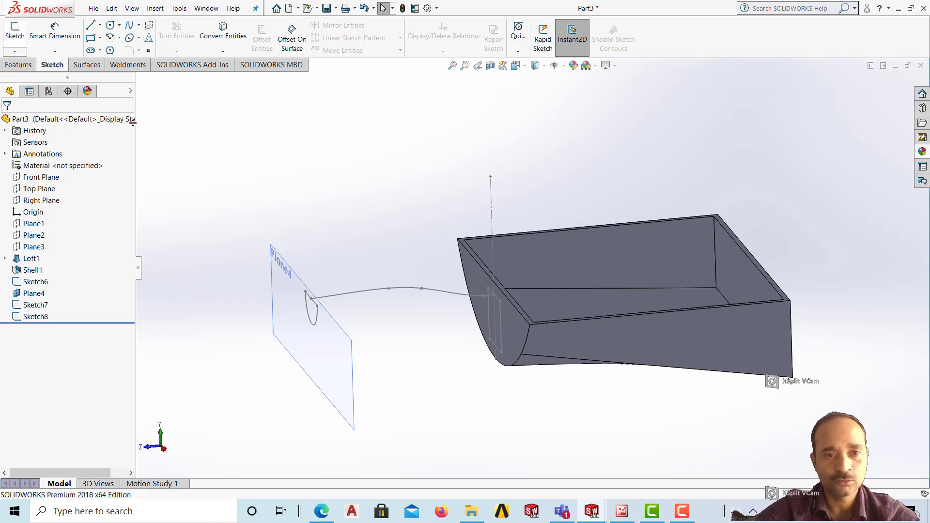
# - Start a separate sketch on the Right Plane for the lower guide curve and view it normal to the plane
pyautogui.click(35, 201)
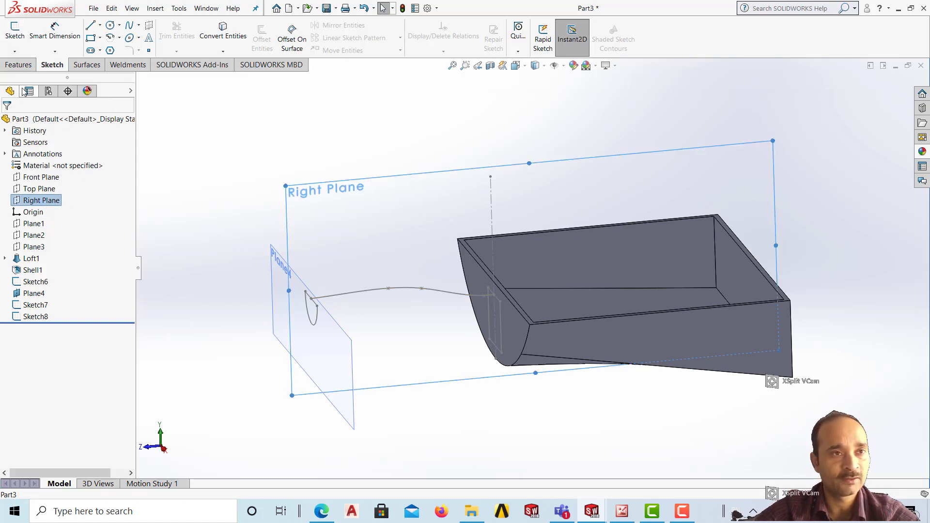
pyautogui.click(14, 33)
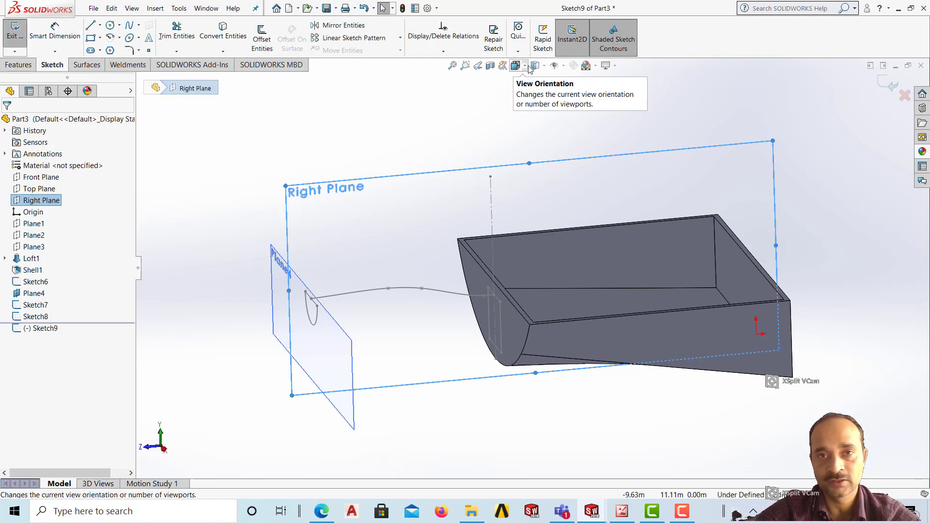
pyautogui.click(515, 65)
pyautogui.click(570, 121)
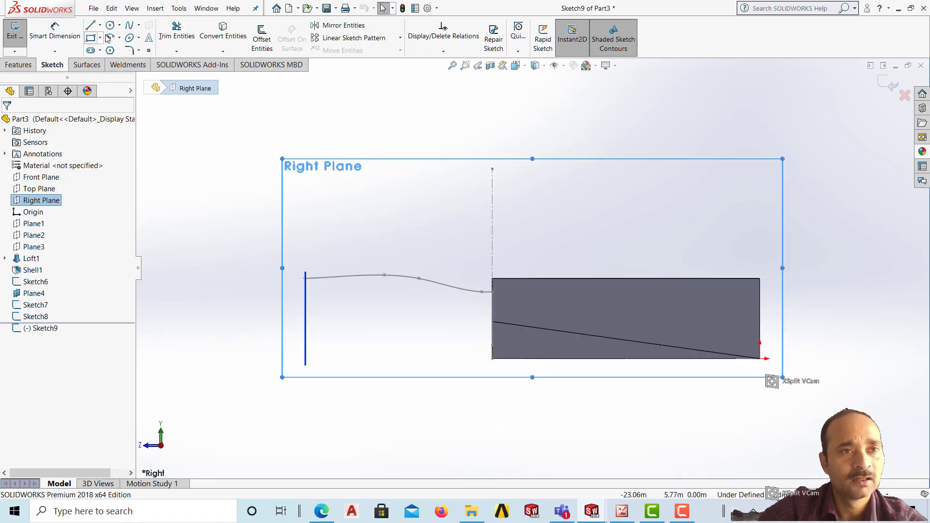
# - Draw a spline from the semicircle's lowest point through about (-15.6, 2.3), (-13.1, 2) and (-11.3, 0.8) m to the square's bottom edge
pyautogui.click(128, 26)
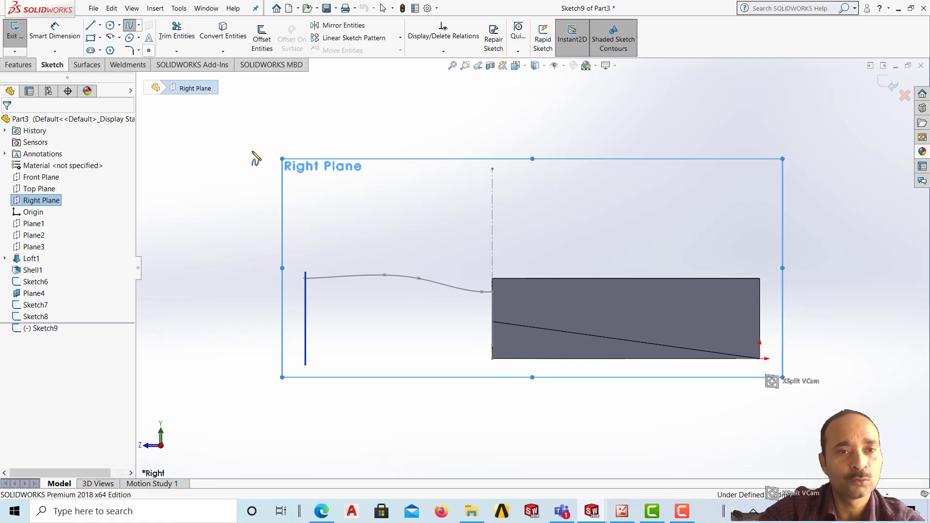
pyautogui.click(305, 304)
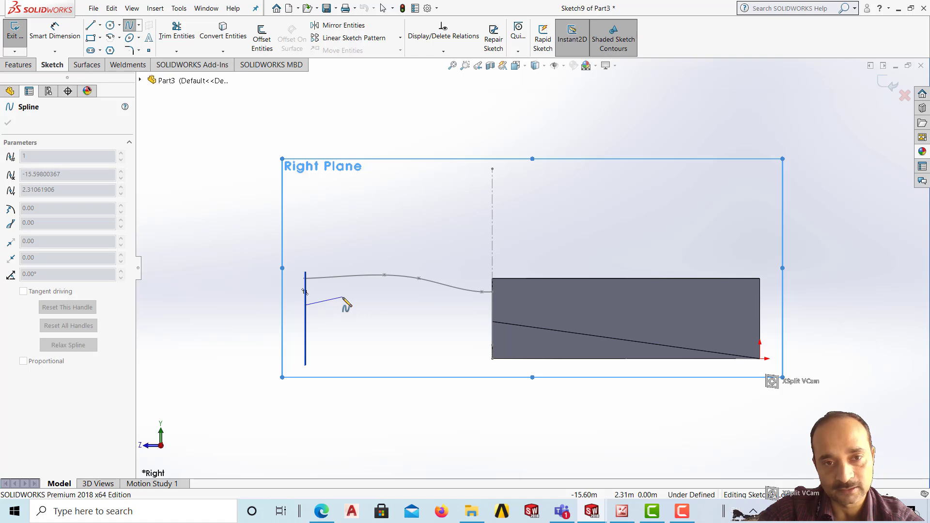
pyautogui.click(343, 297)
pyautogui.click(410, 306)
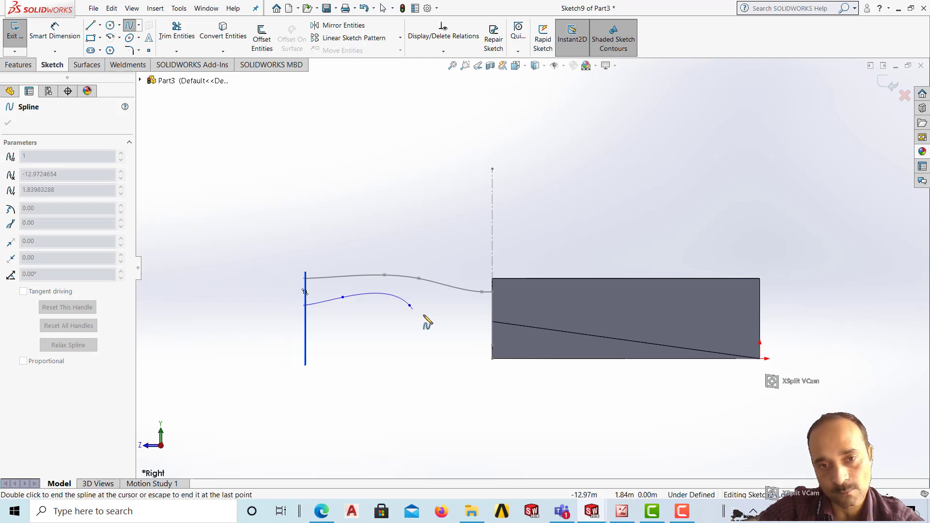
pyautogui.click(457, 337)
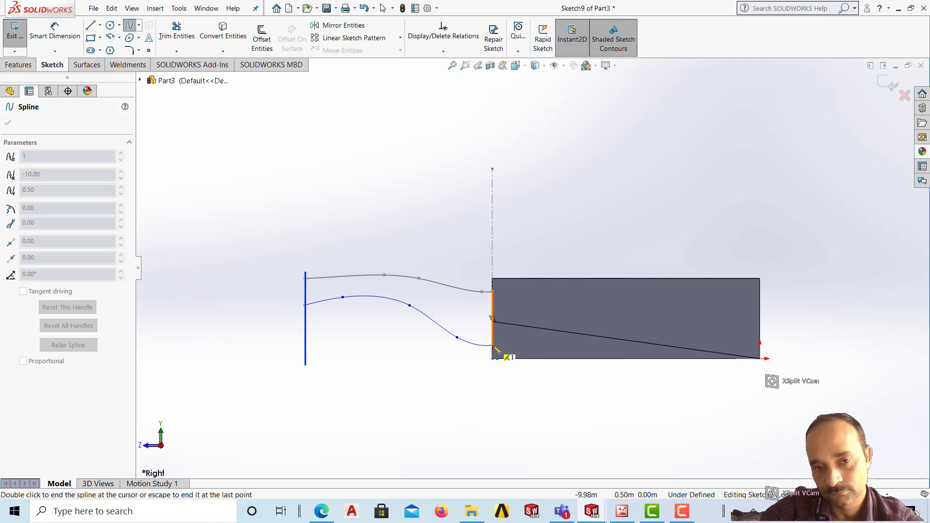
pyautogui.click(493, 345)
pyautogui.press('Escape')
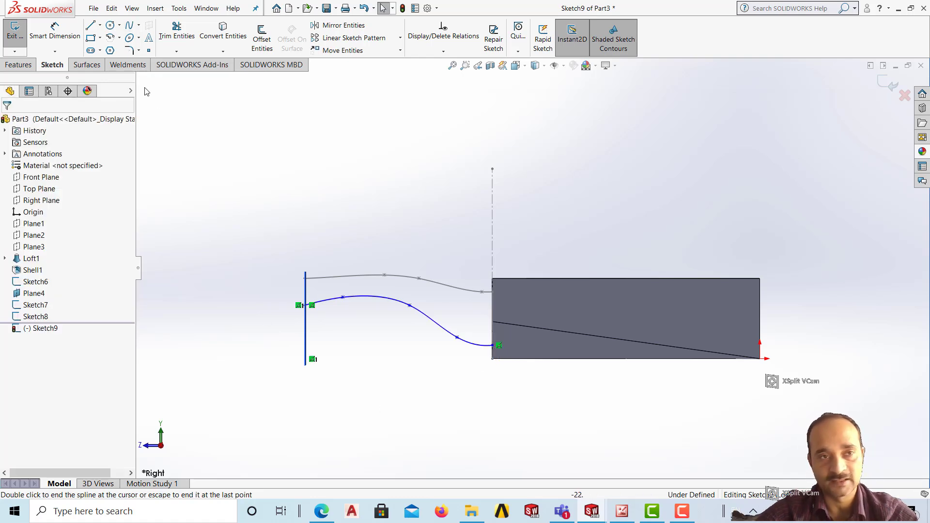
# - Add a Fix relation to both endpoints and the three intermediate points of the lower spline, and exit the sketch
pyautogui.click(343, 297)
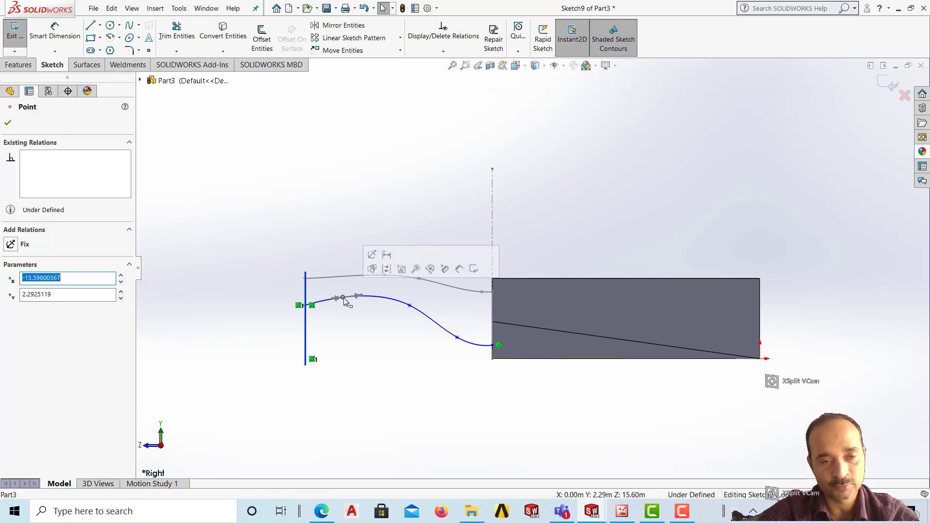
pyautogui.click(11, 244)
pyautogui.click(307, 307)
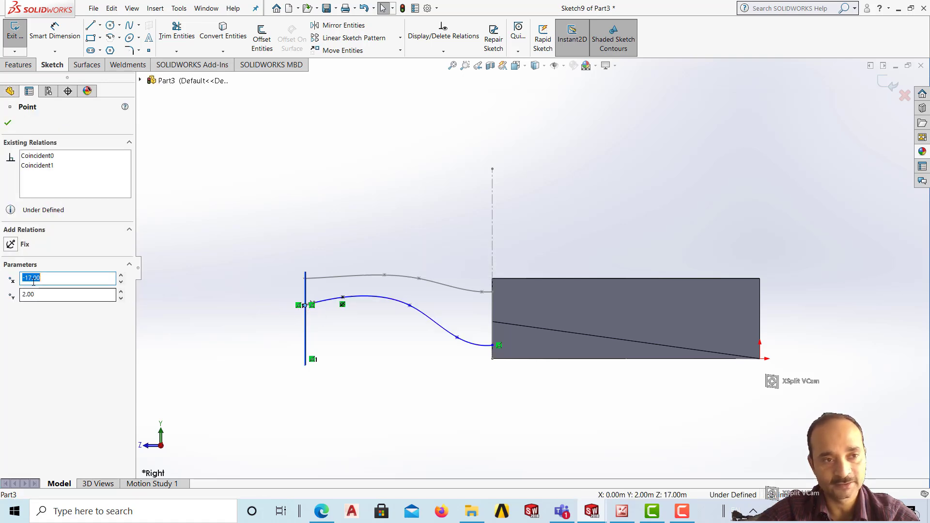
pyautogui.click(409, 306)
pyautogui.click(87, 281)
pyautogui.click(11, 244)
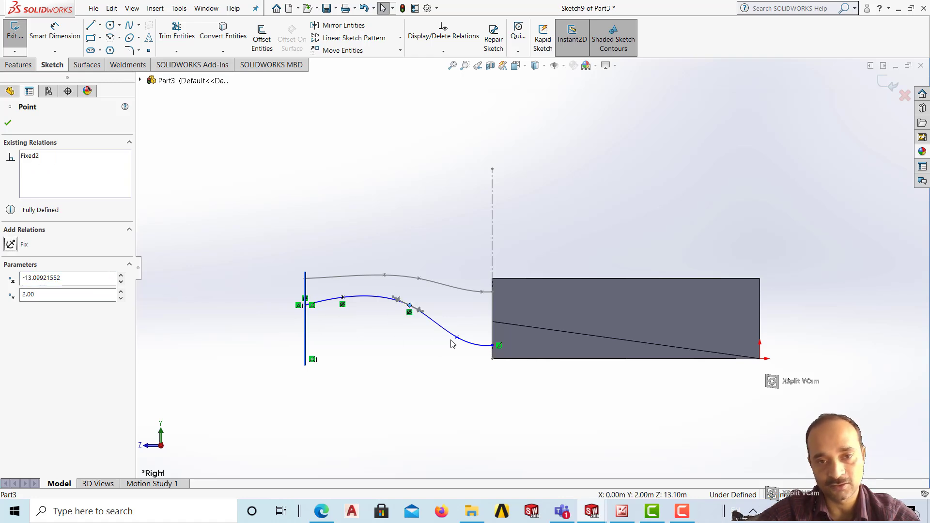
pyautogui.click(457, 339)
pyautogui.click(11, 244)
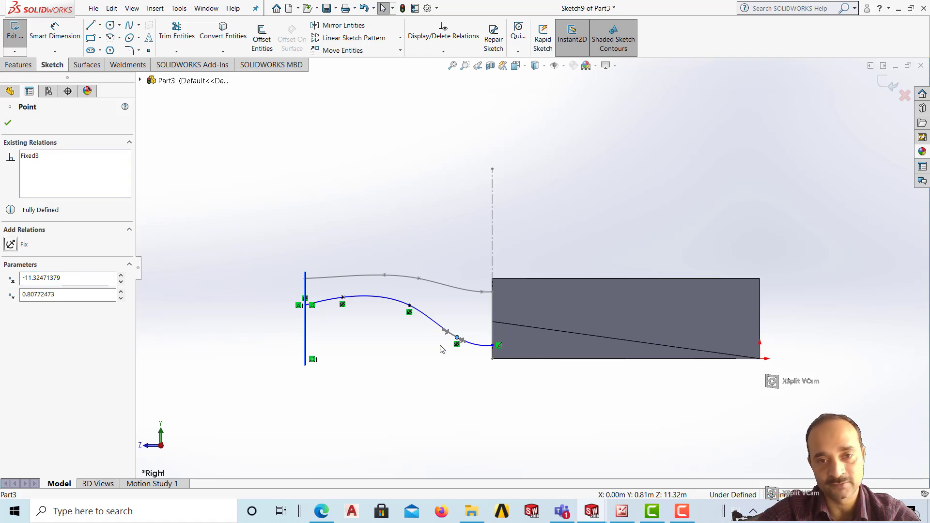
pyautogui.click(492, 345)
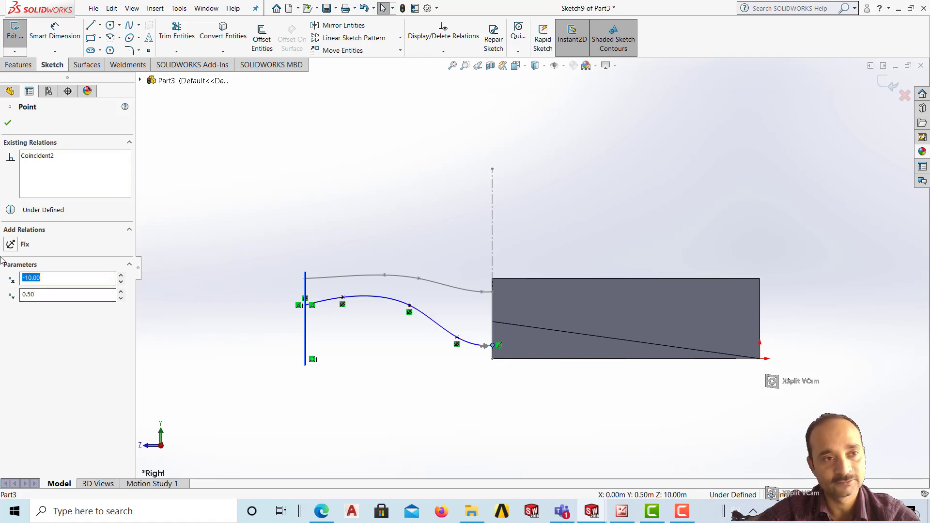
pyautogui.click(11, 244)
pyautogui.click(418, 395)
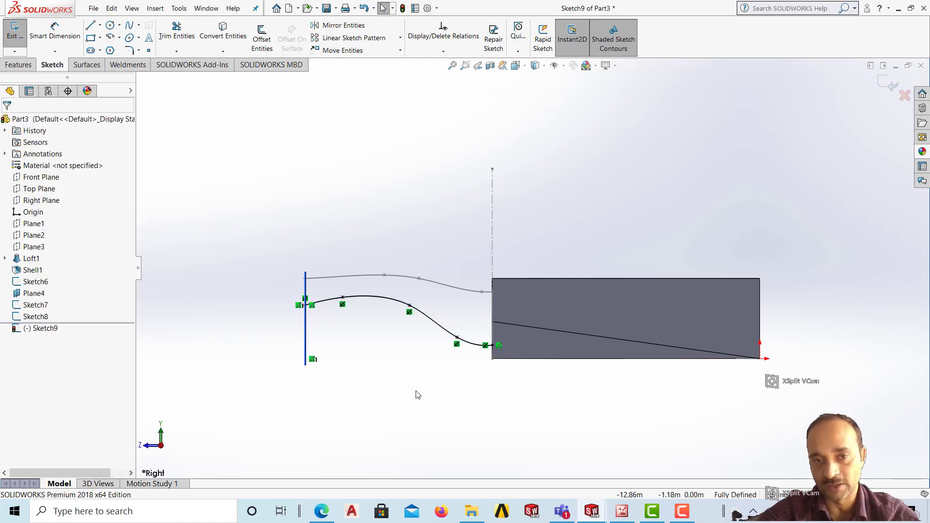
pyautogui.click(14, 33)
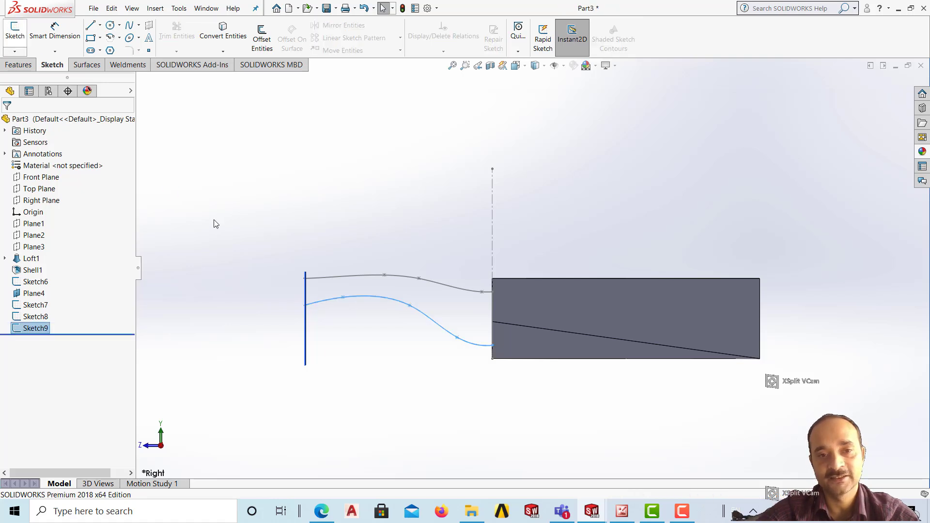
# - Create a lofted boss between the square and semicircle profiles, using the lower and upper splines as guide curves
pyautogui.moveTo(217, 220); pyautogui.dragTo(236, 242, button='middle')
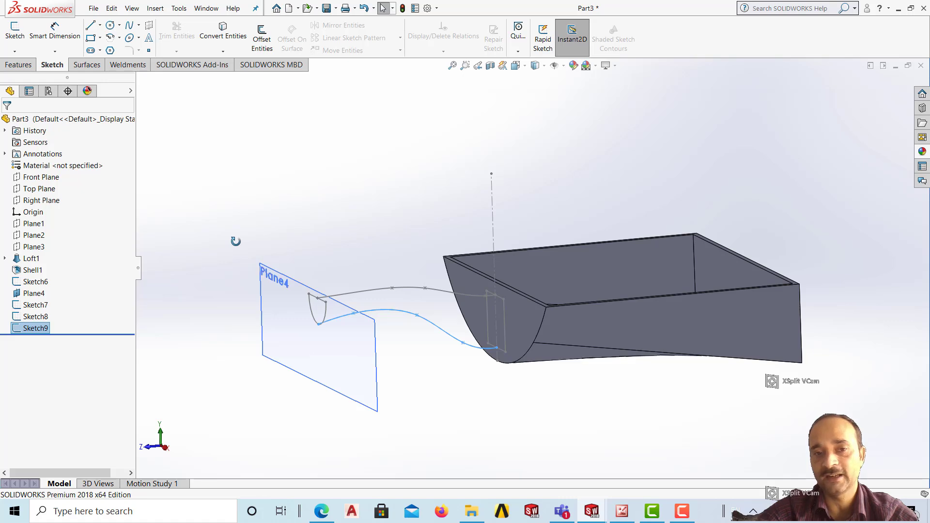
pyautogui.click(9, 67)
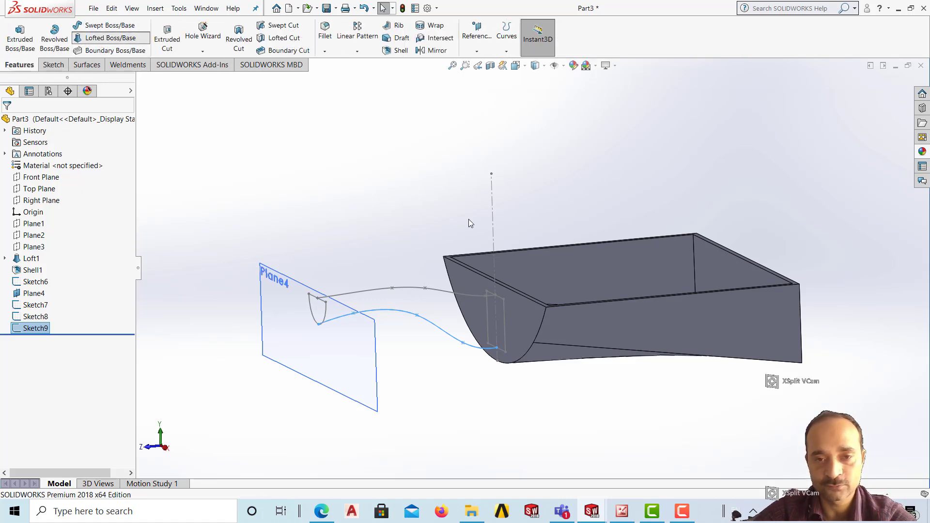
pyautogui.click(504, 320)
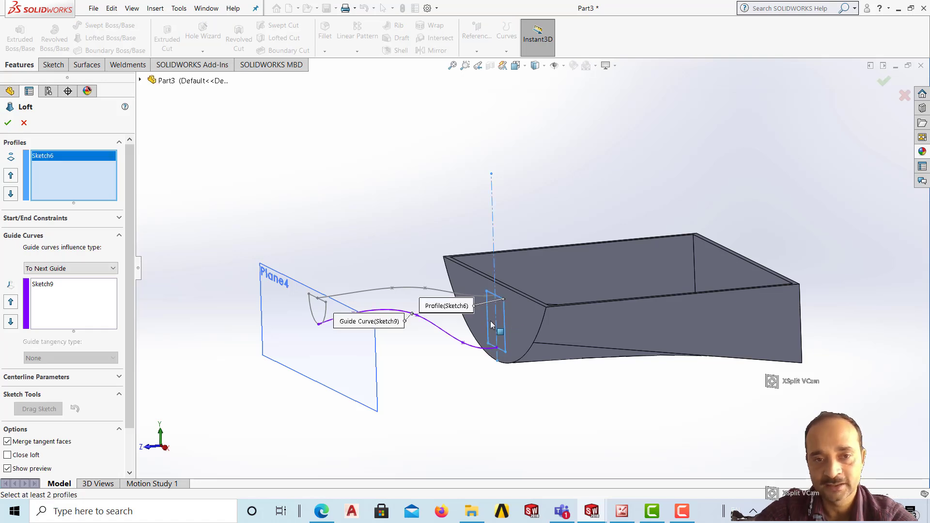
pyautogui.click(326, 314)
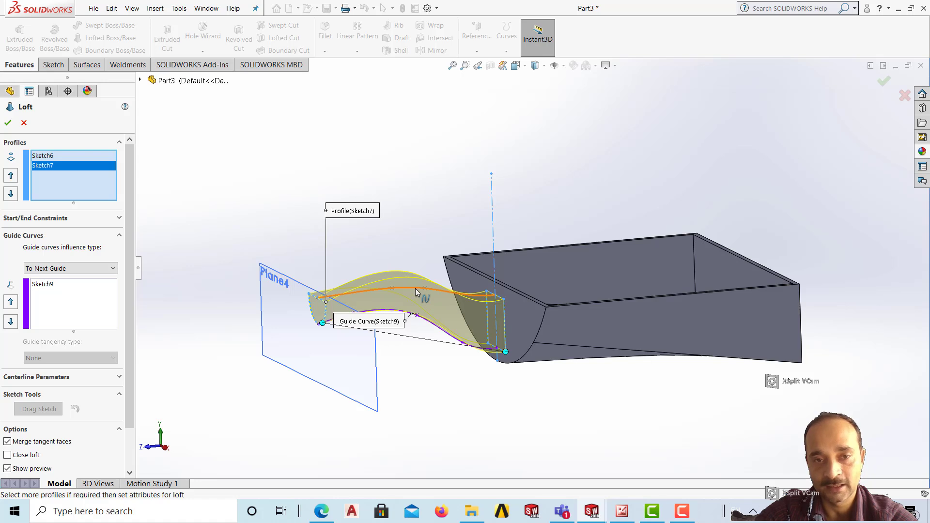
pyautogui.click(67, 303)
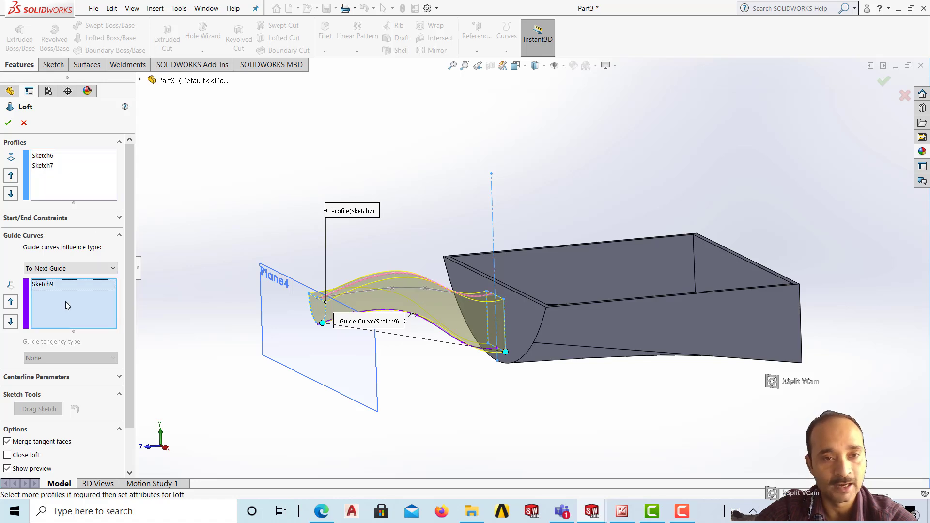
pyautogui.click(386, 290)
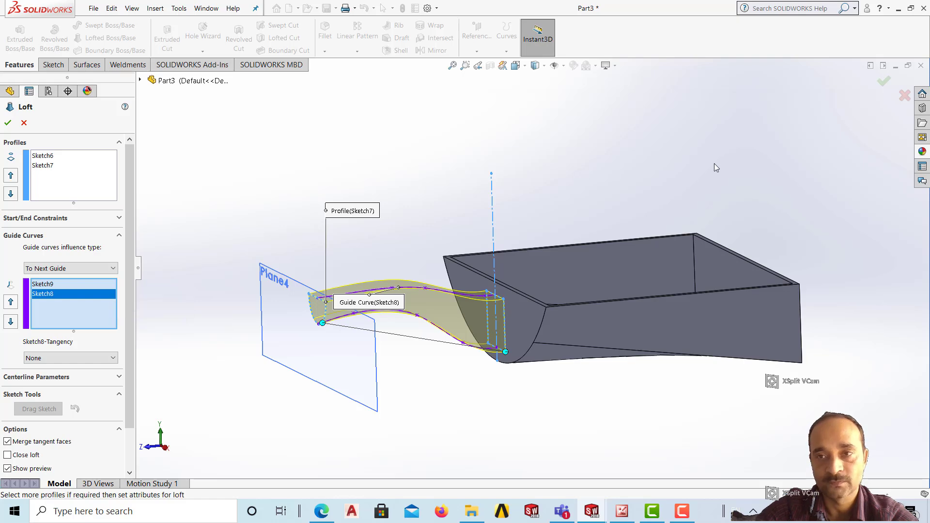
pyautogui.click(883, 82)
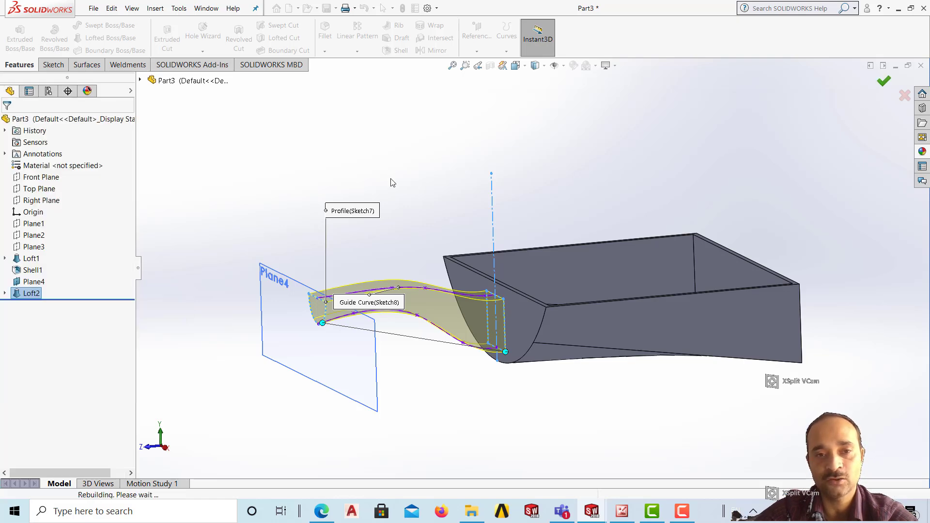
pyautogui.moveTo(239, 395); pyautogui.dragTo(374, 349, button='middle')
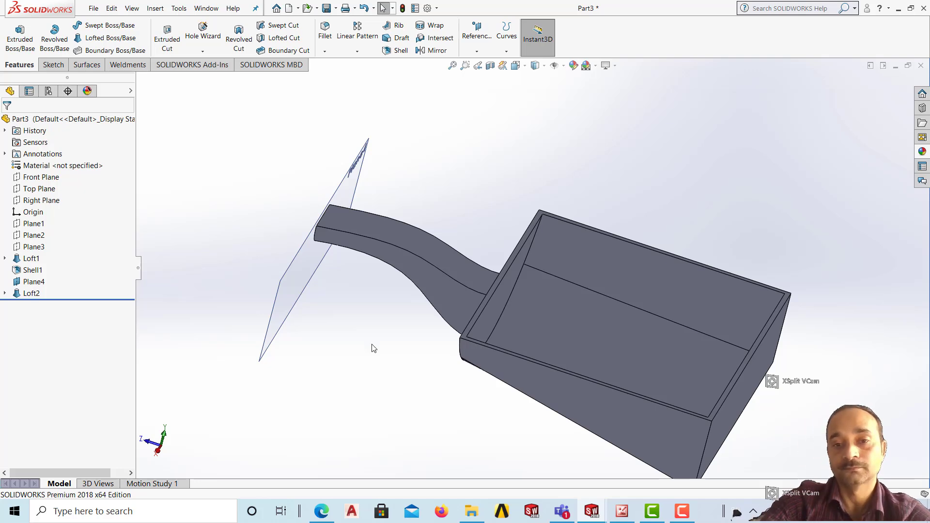
# - Shell the handle to a 0.20 m wall thickness, removing its underside face
pyautogui.moveTo(380, 353); pyautogui.dragTo(474, 221, button='middle')
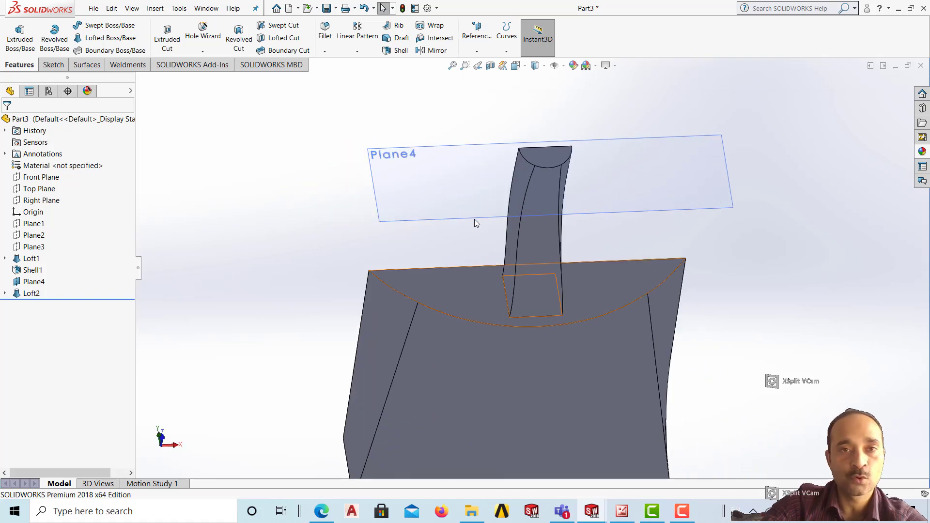
pyautogui.click(397, 51)
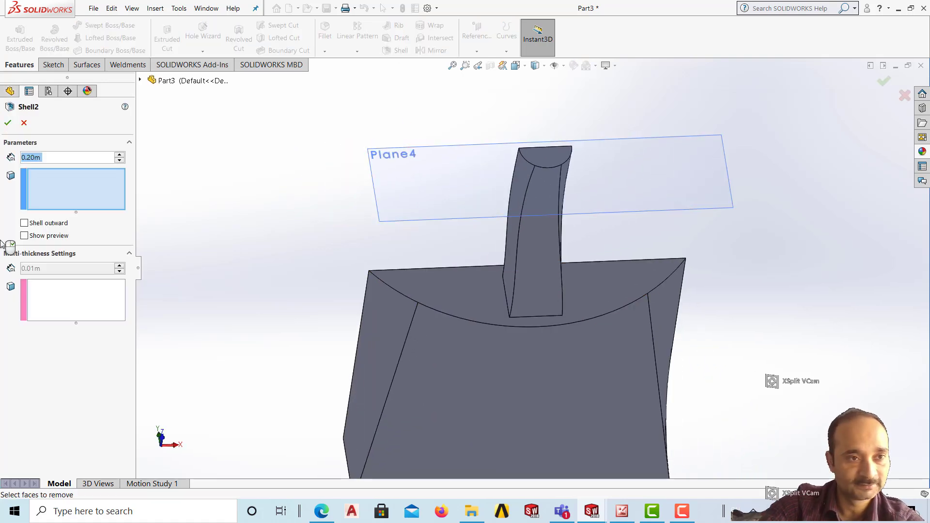
pyautogui.click(539, 260)
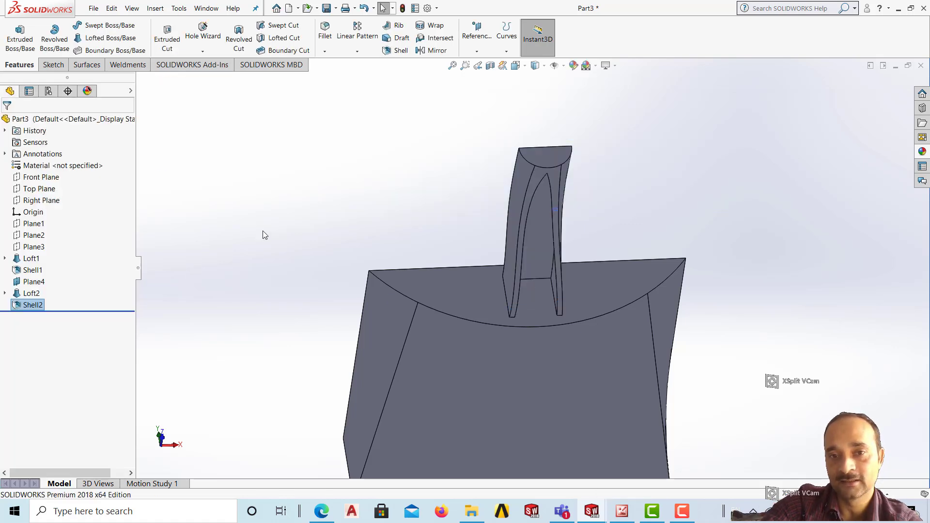
pyautogui.moveTo(313, 205); pyautogui.dragTo(150, 313, button='middle')
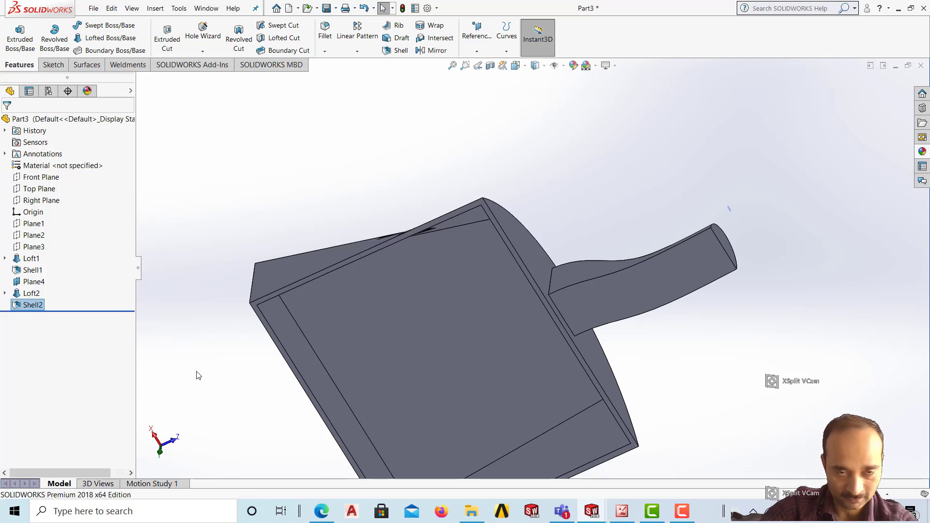
pyautogui.moveTo(196, 375); pyautogui.dragTo(206, 177, button='middle')
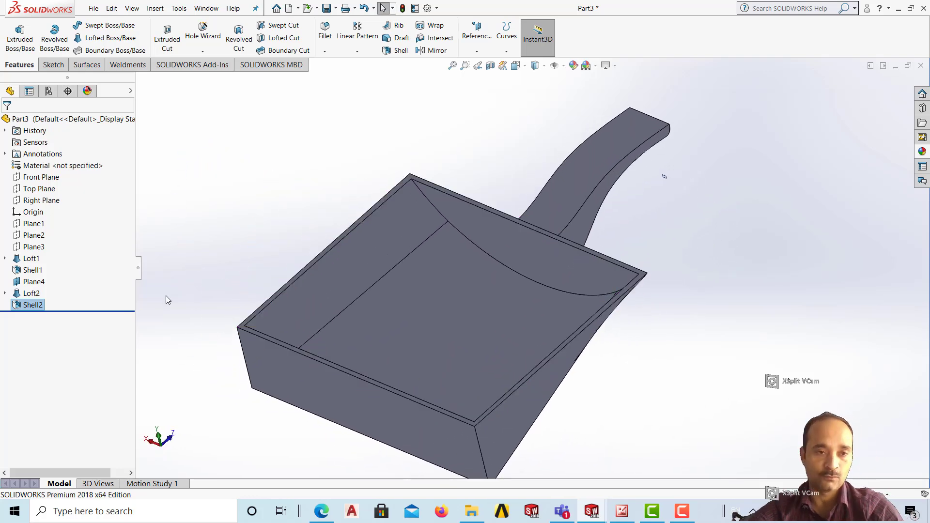
# - Start a sketch on the inner face of the scoop's front wall and convert that face's edges into sketch entities
pyautogui.scroll(2, 167, 297)
pyautogui.moveTo(347, 388); pyautogui.dragTo(307, 455, button='middle')
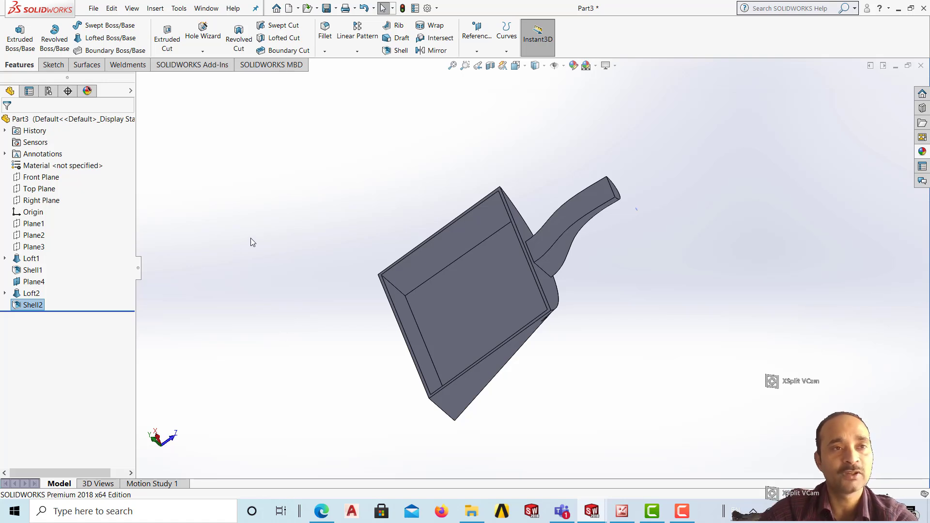
pyautogui.click(405, 323)
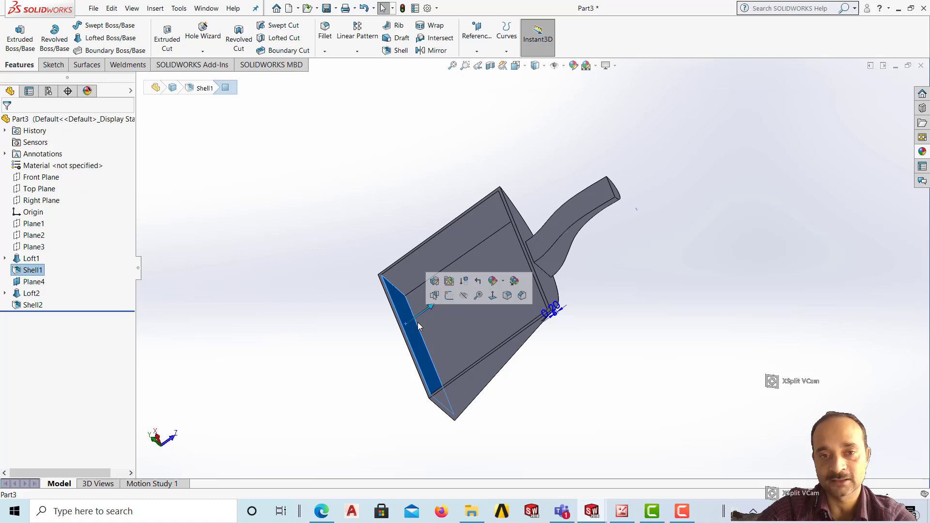
pyautogui.click(449, 296)
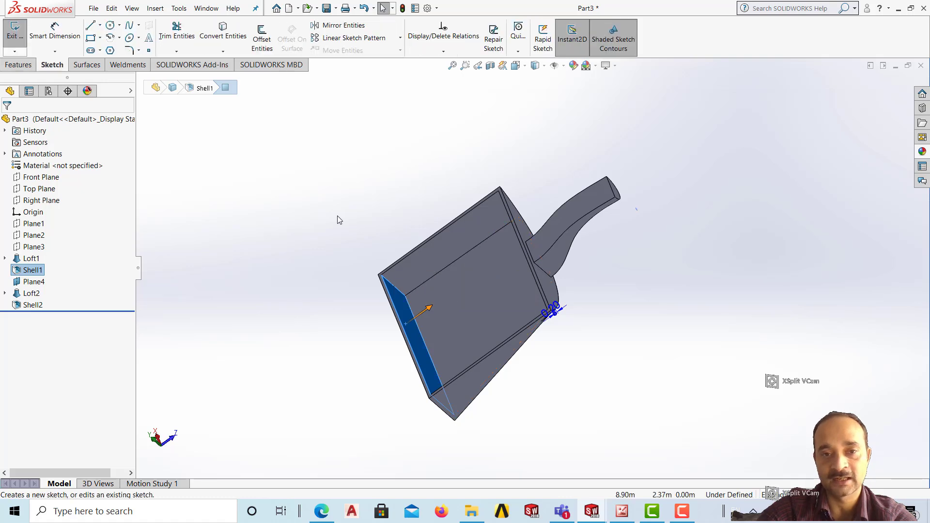
pyautogui.click(229, 38)
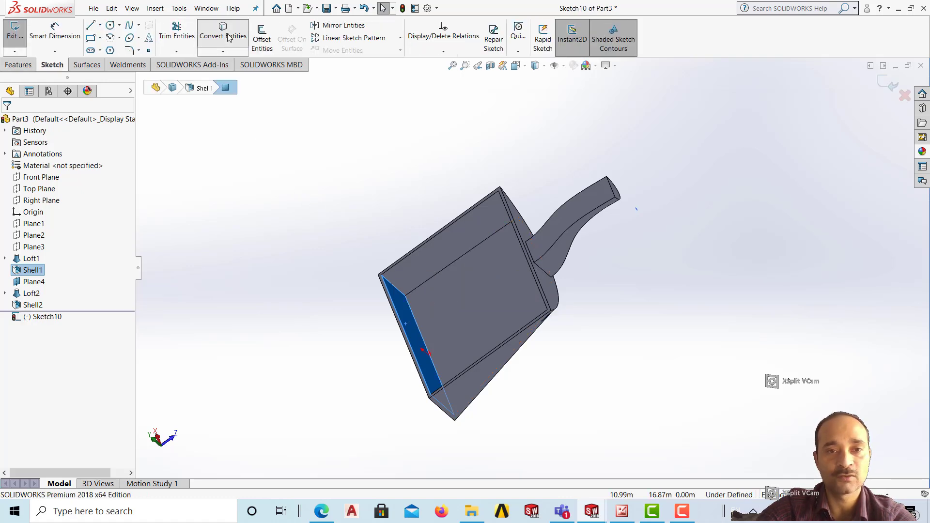
pyautogui.click(8, 29)
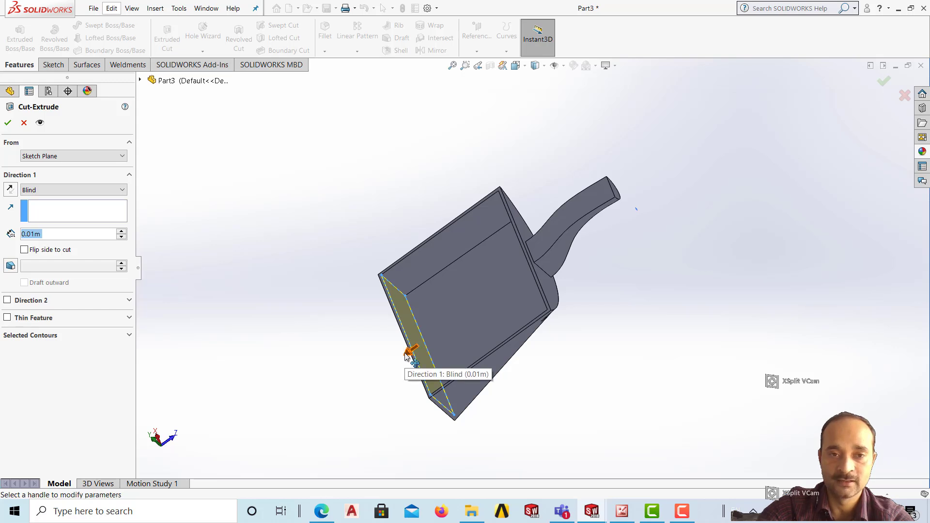
# - Cut-extrude the converted profile outward through the scoop's front wall with a blind depth of about 3.23 m
pyautogui.moveTo(404, 356); pyautogui.dragTo(368, 381)
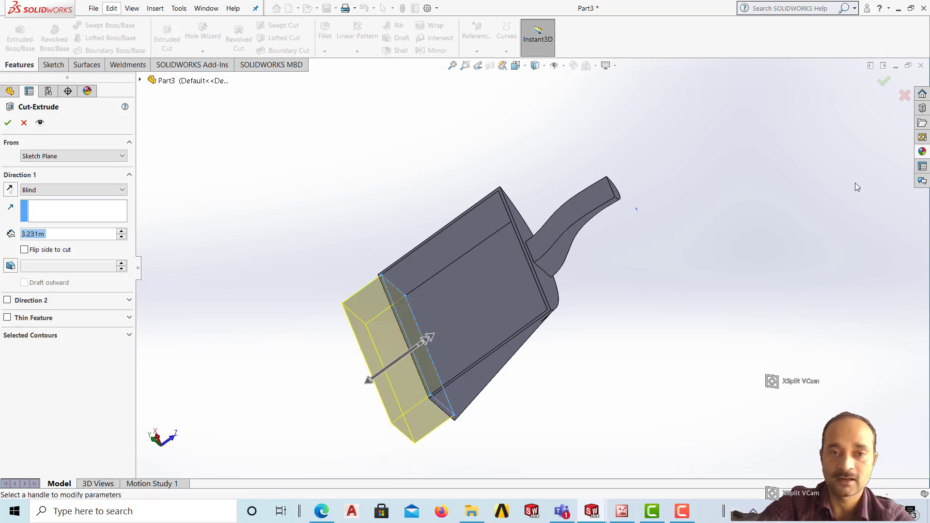
pyautogui.click(884, 85)
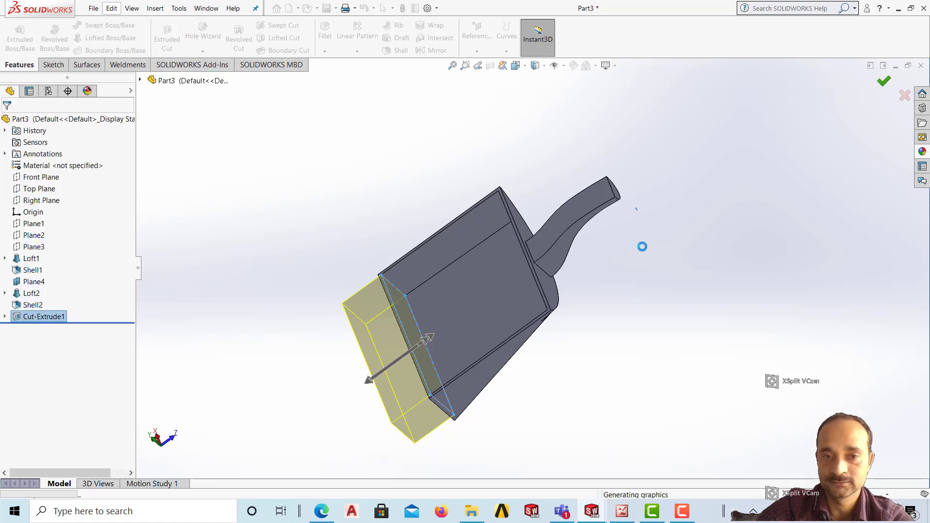
pyautogui.moveTo(331, 412); pyautogui.dragTo(373, 382, button='middle')
pyautogui.click(372, 383)
pyautogui.moveTo(546, 407); pyautogui.dragTo(603, 344, button='middle')
pyautogui.moveTo(515, 288); pyautogui.dragTo(311, 349, button='middle')
pyautogui.moveTo(464, 212); pyautogui.dragTo(446, 313, button='middle')
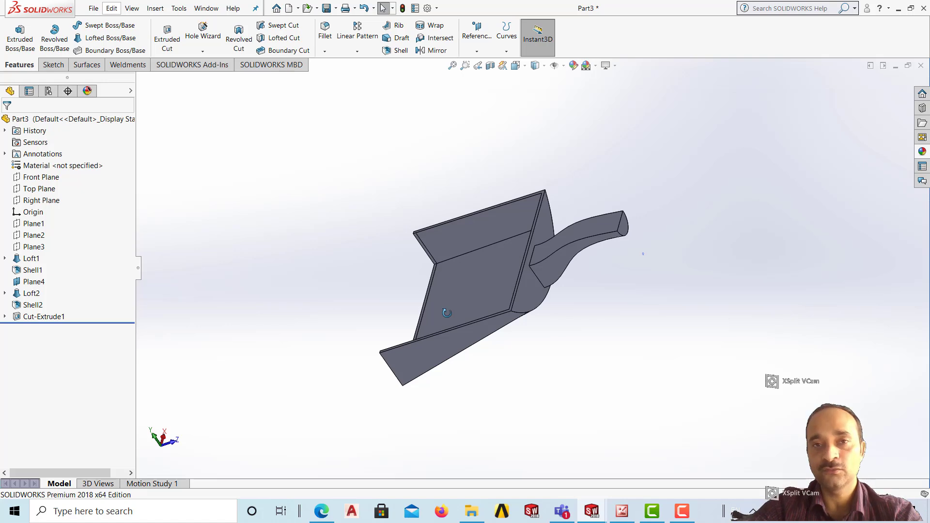
# - Open the Low Gloss category of the plastic appearances in the appearance library
pyautogui.click(922, 152)
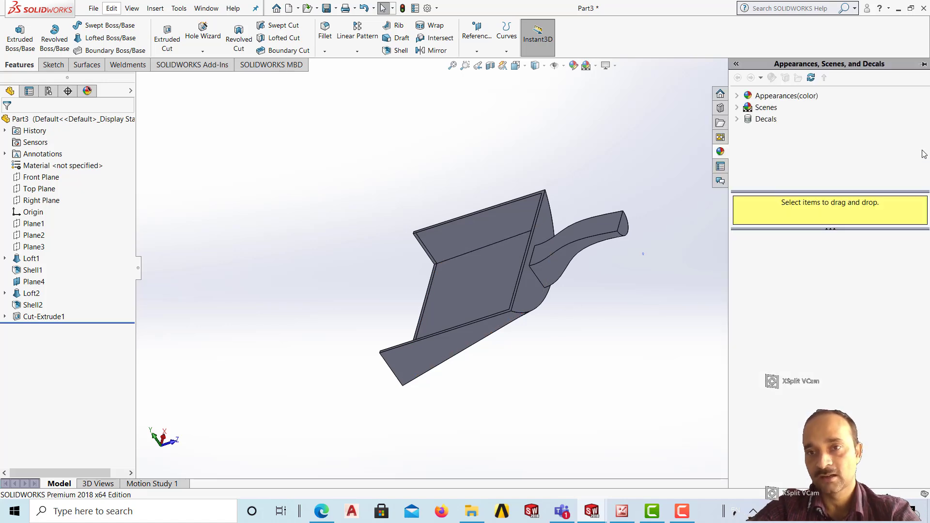
pyautogui.click(791, 97)
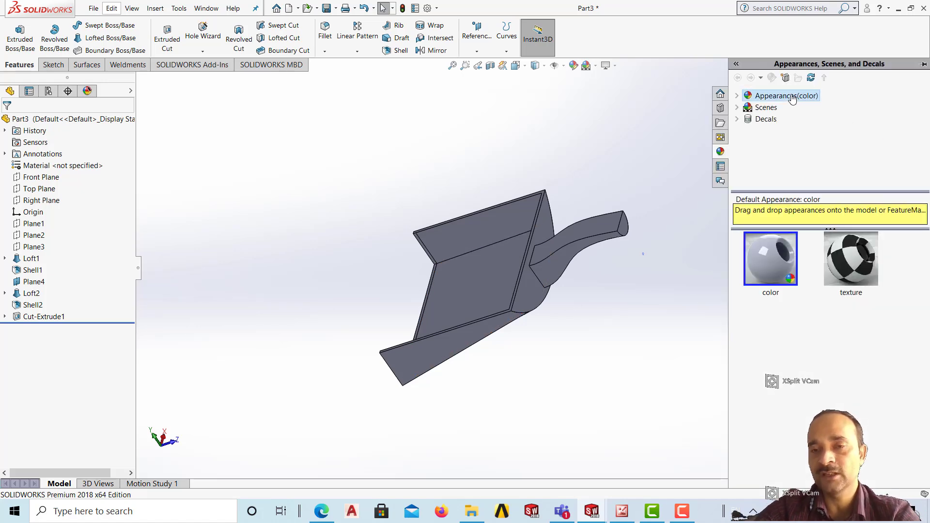
pyautogui.click(737, 97)
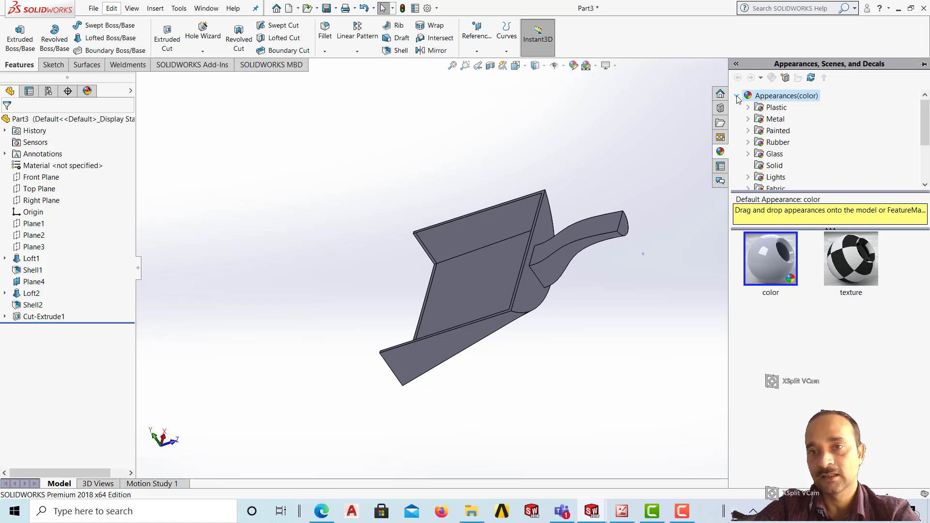
pyautogui.click(774, 108)
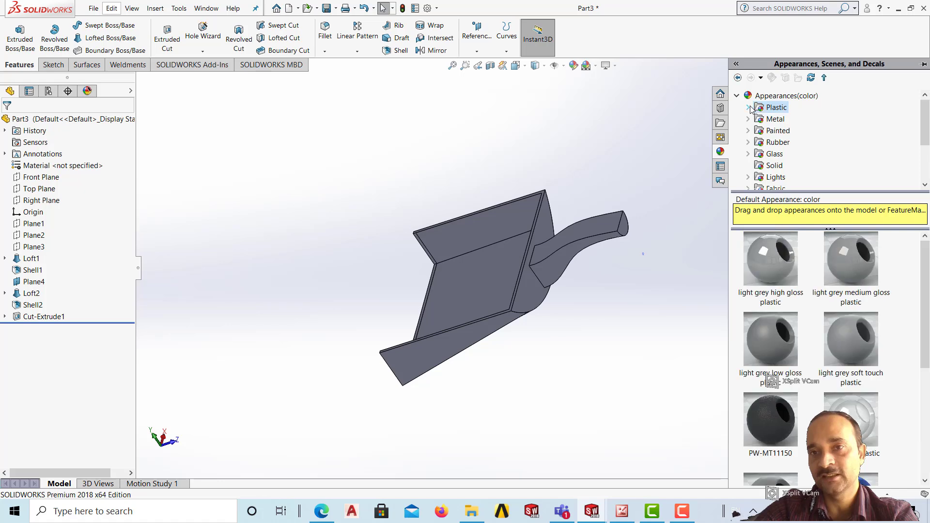
pyautogui.doubleClick(752, 109)
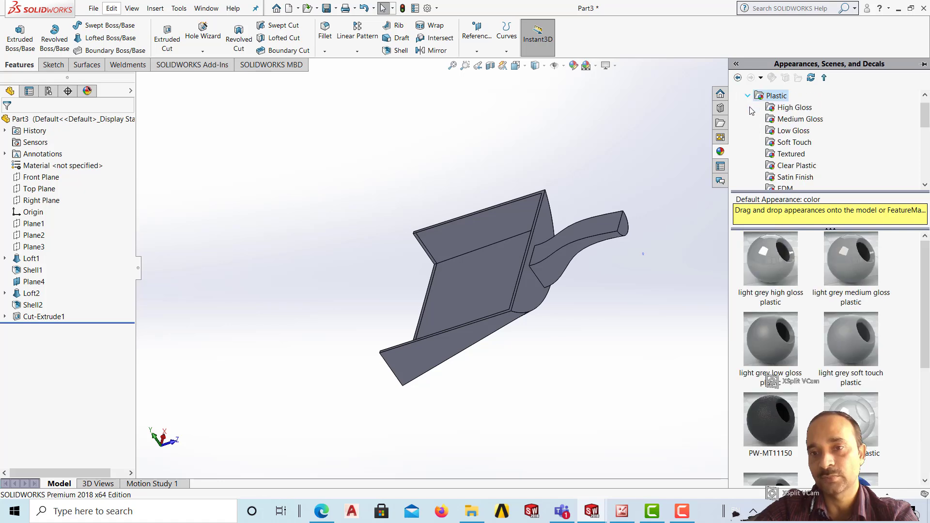
pyautogui.click(776, 108)
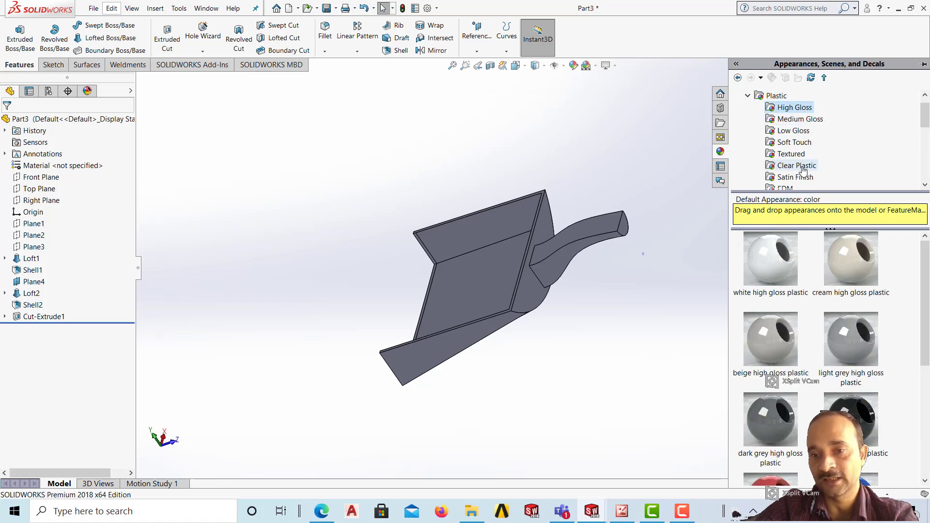
pyautogui.click(794, 120)
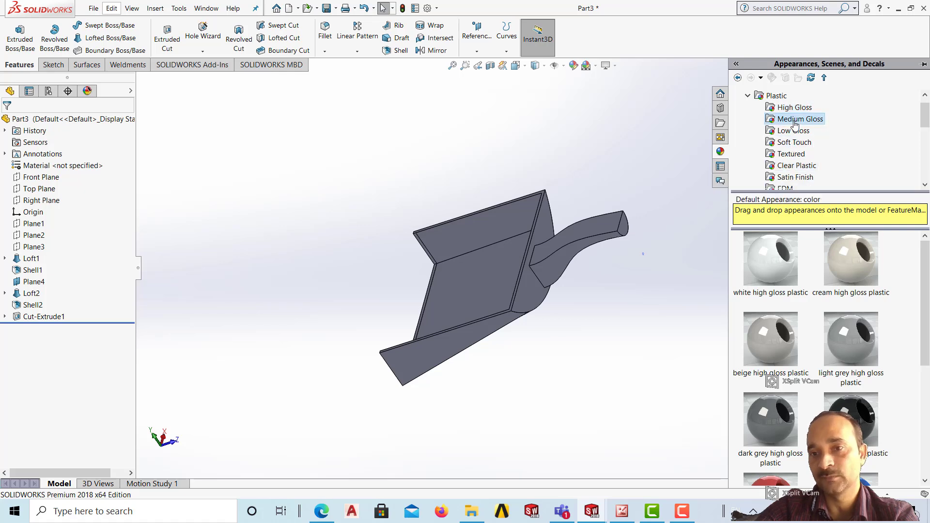
pyautogui.click(783, 136)
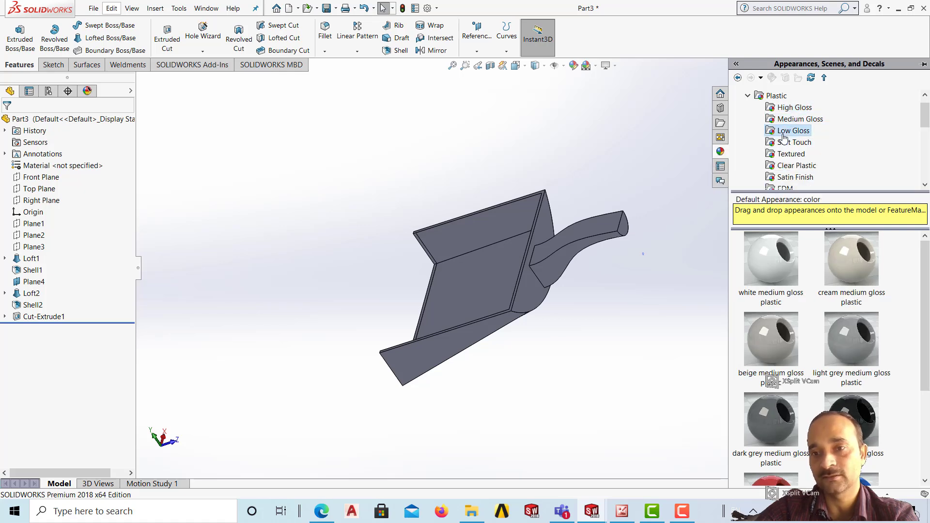
# - Apply the blue low gloss plastic appearance to the whole part
pyautogui.scroll(-1, 796, 173)
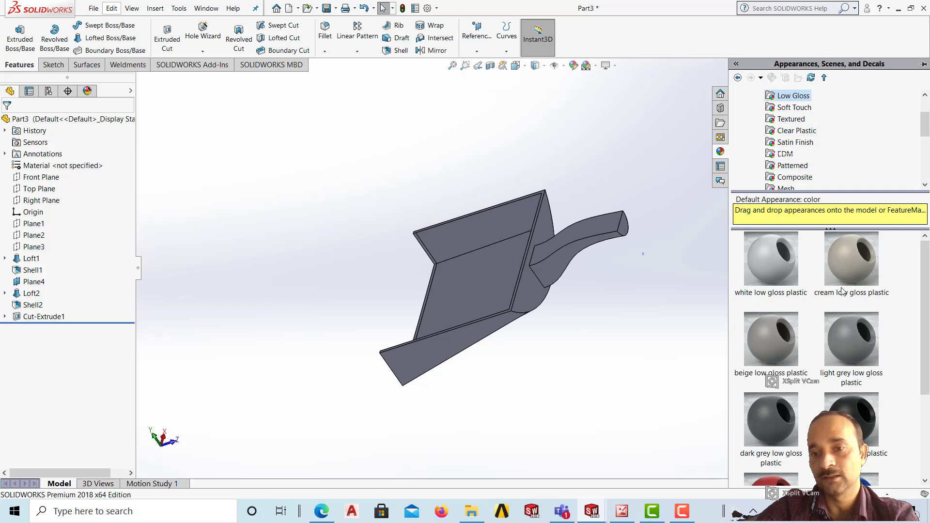
pyautogui.scroll(-2, 927, 304)
pyautogui.scroll(-1, 927, 303)
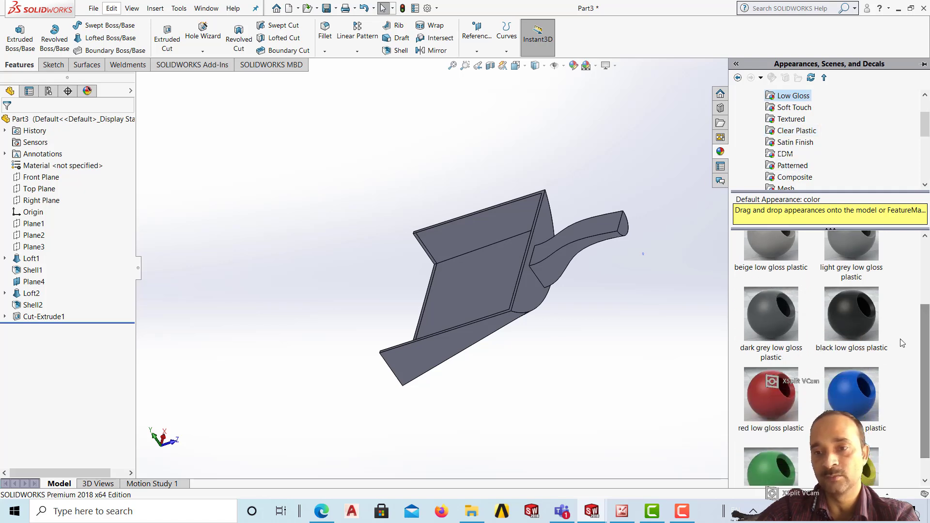
pyautogui.click(851, 404)
pyautogui.moveTo(850, 401); pyautogui.dragTo(494, 276)
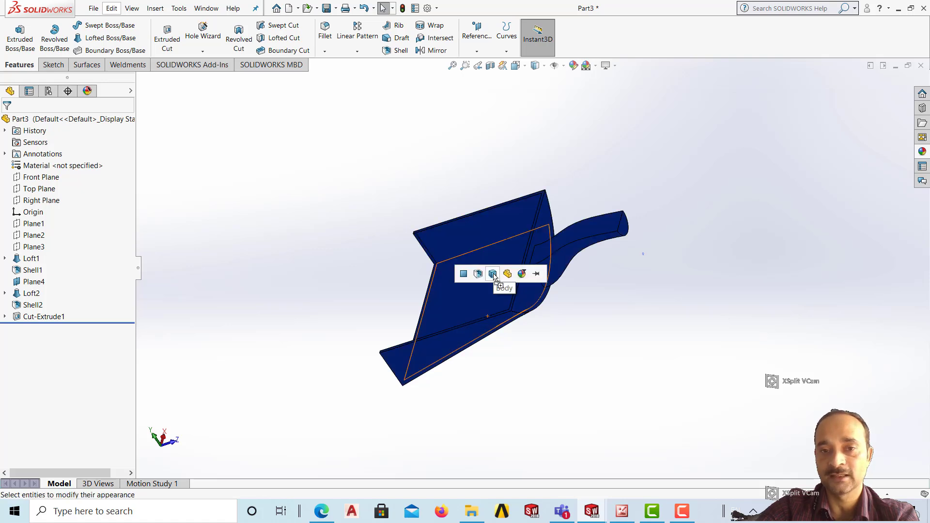
pyautogui.click(507, 274)
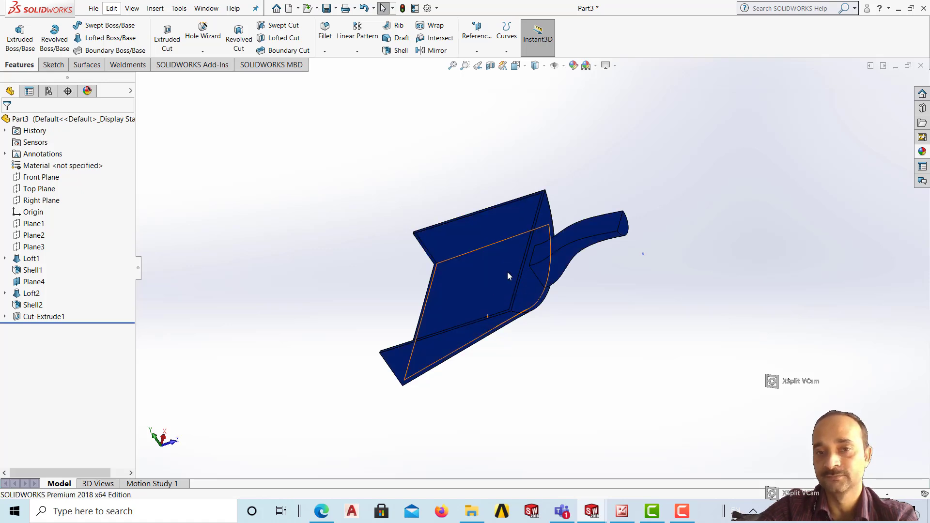
# - Examine the blue scoop from all sides, including its open front and the hollow underside of the handle
pyautogui.moveTo(507, 272); pyautogui.dragTo(334, 244, button='middle')
pyautogui.moveTo(635, 451)
pyautogui.mouseDown(button='middle')
pyautogui.moveTo(636, 321)
pyautogui.moveTo(710, 262)
pyautogui.moveTo(685, 353)
pyautogui.moveTo(529, 365)
pyautogui.moveTo(234, 234)
pyautogui.moveTo(282, 200)
pyautogui.moveTo(279, 210)
pyautogui.mouseUp(button='middle')
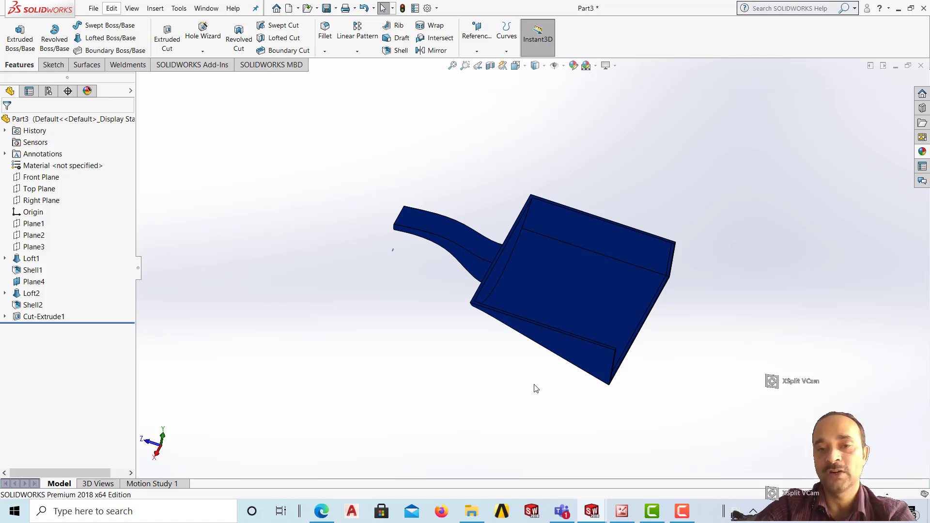
pyautogui.moveTo(536, 388); pyautogui.dragTo(265, 309, button='middle')
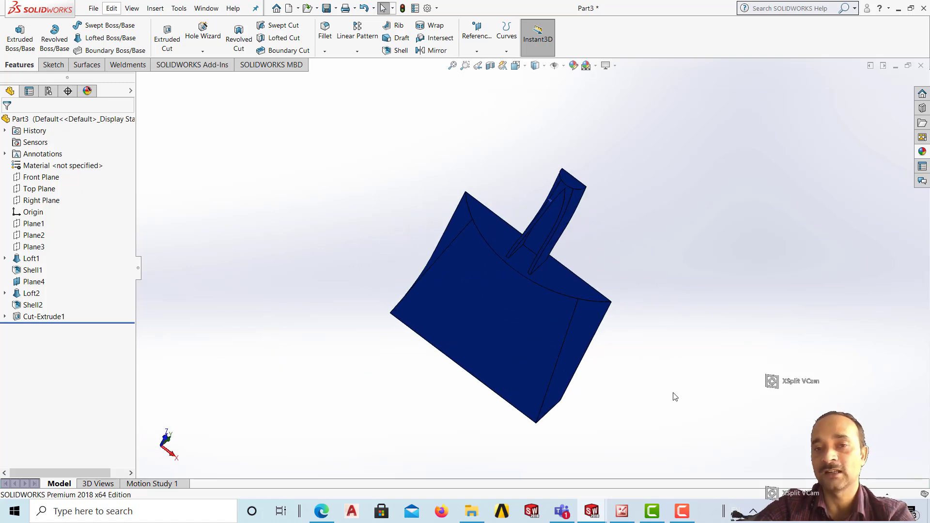
pyautogui.moveTo(675, 397); pyautogui.dragTo(396, 208, button='middle')
pyautogui.moveTo(639, 444); pyautogui.dragTo(590, 252, button='middle')
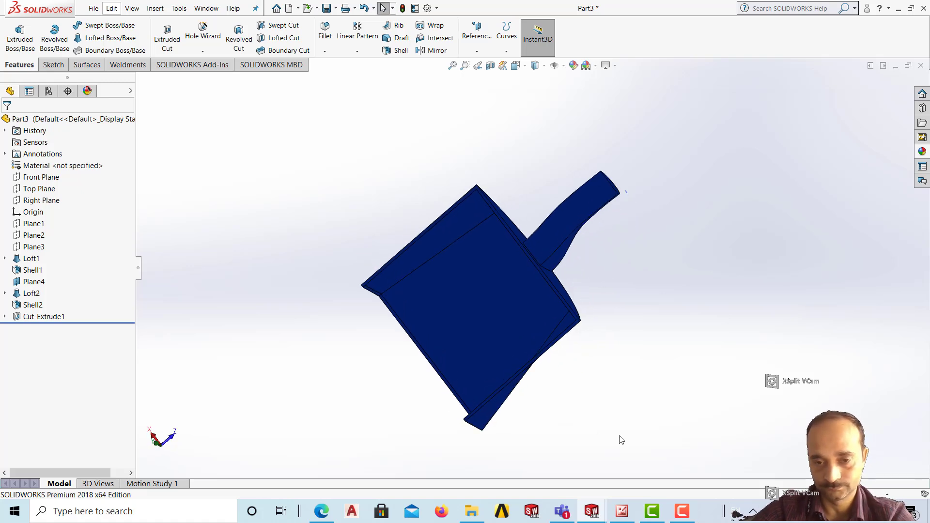
pyautogui.moveTo(498, 448); pyautogui.dragTo(527, 319, button='middle')
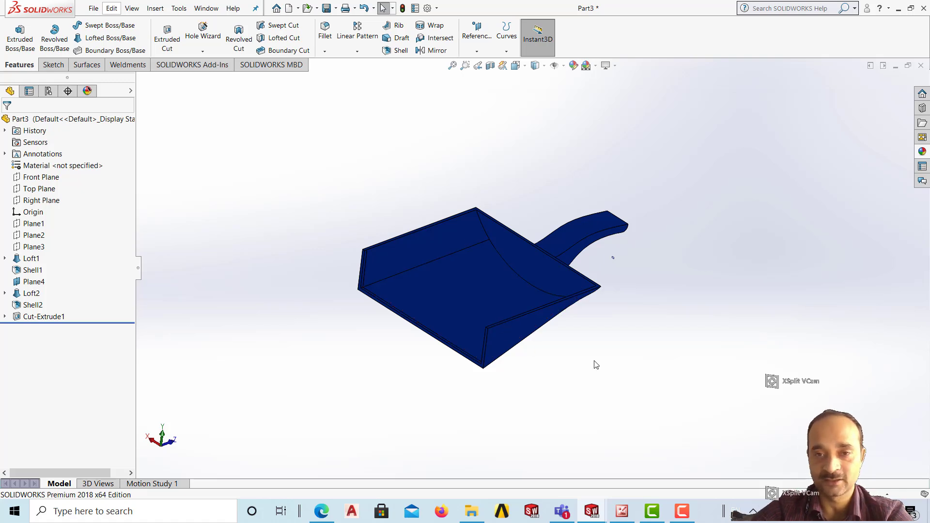
pyautogui.moveTo(622, 389); pyautogui.dragTo(603, 376, button='middle')
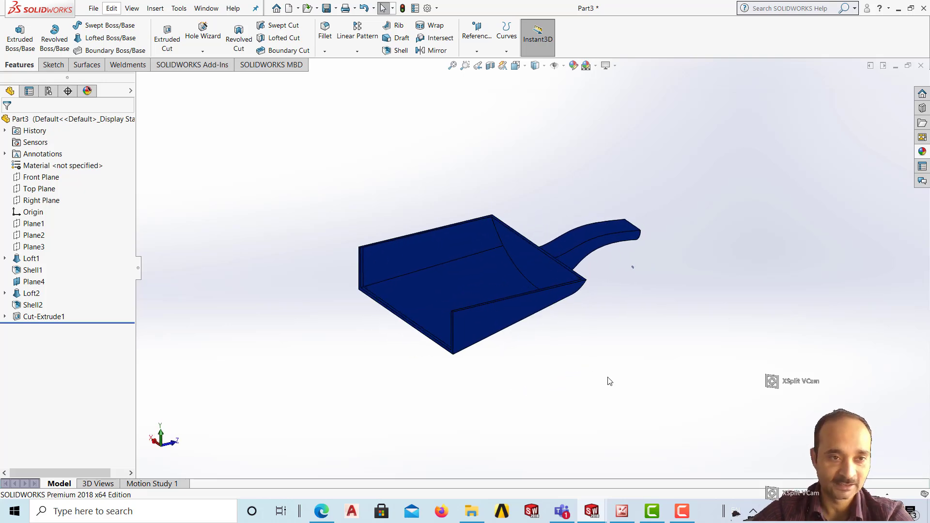